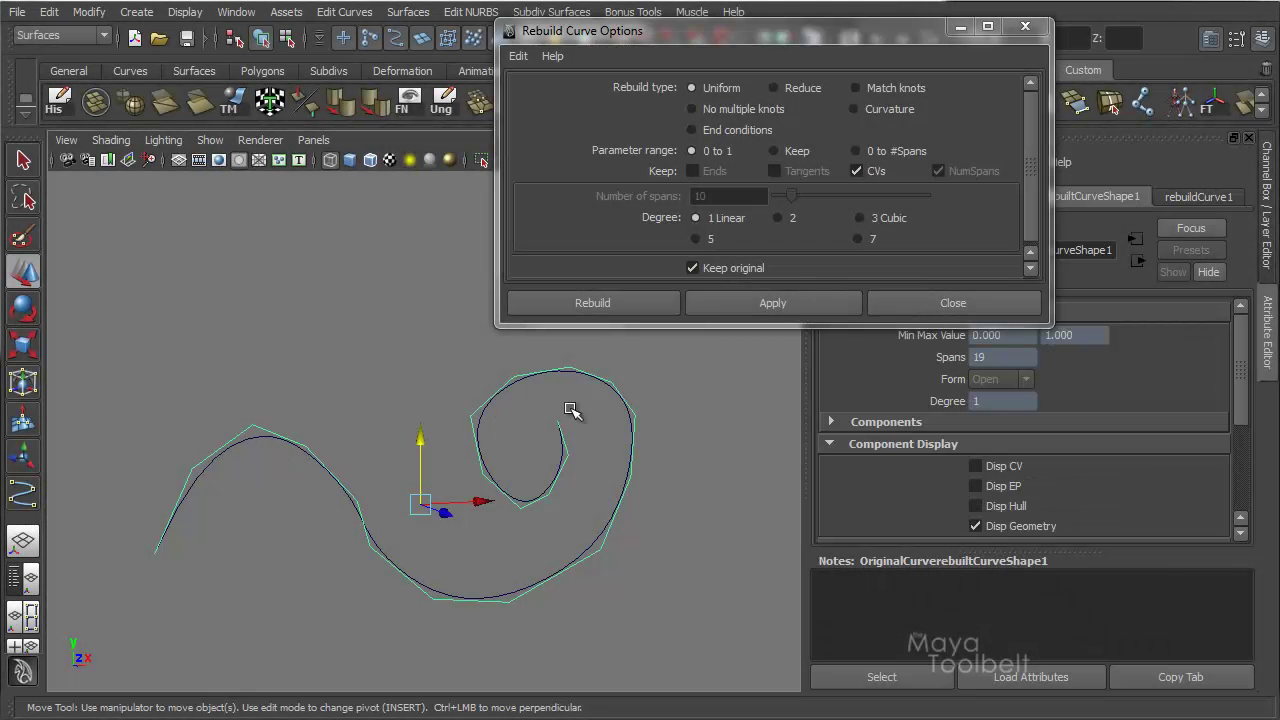
- Undo the last linear curve rebuild and set the rebuild type to Reduce
key(ctrl+z)
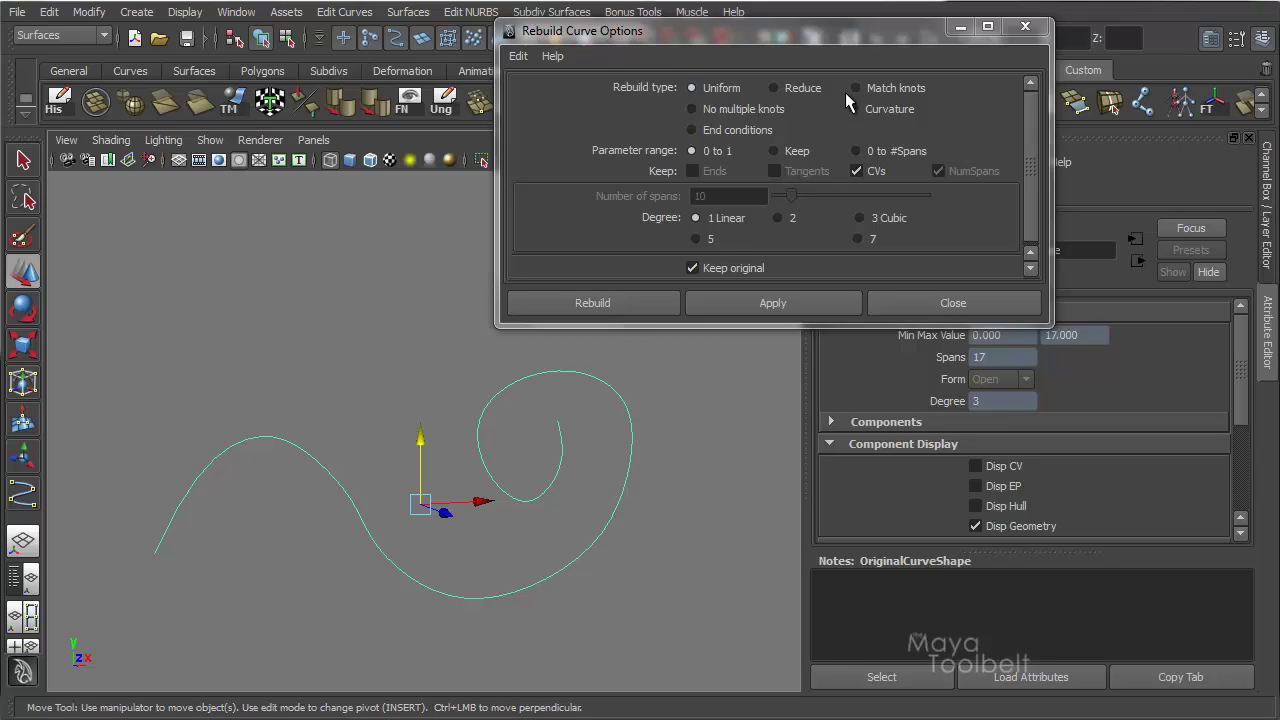
click(811, 90)
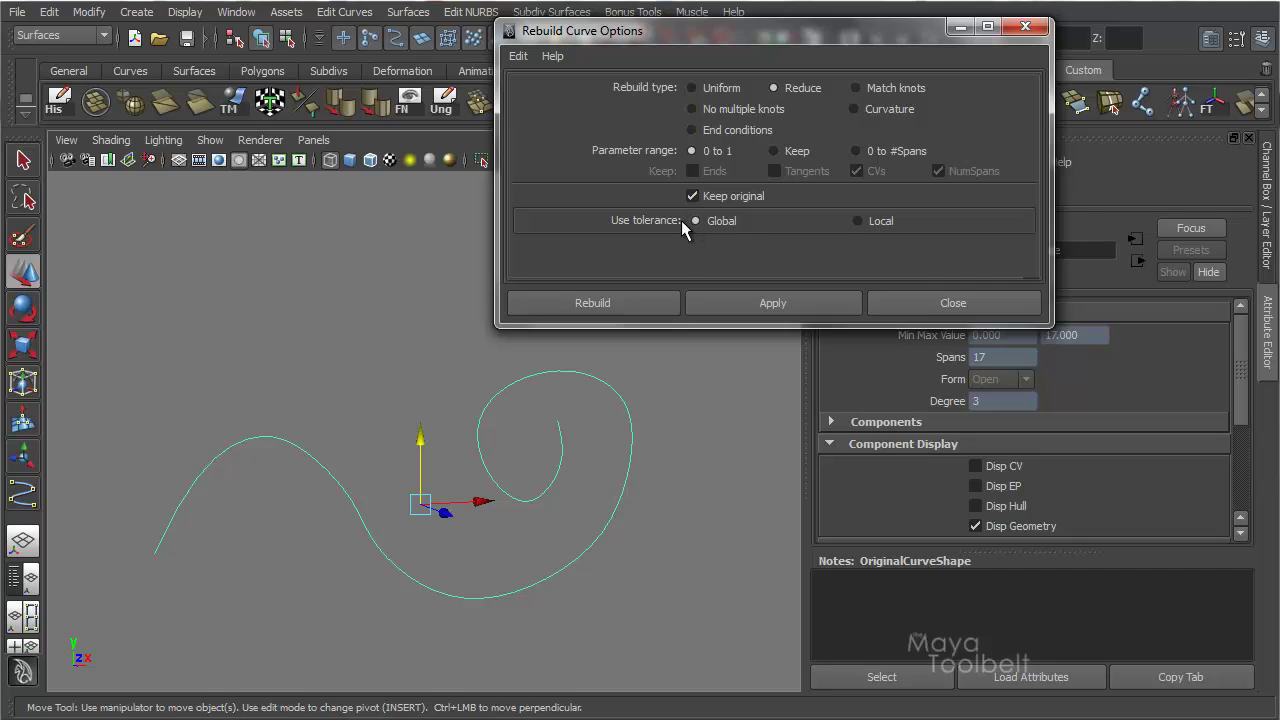
drag(720, 32, 897, 269)
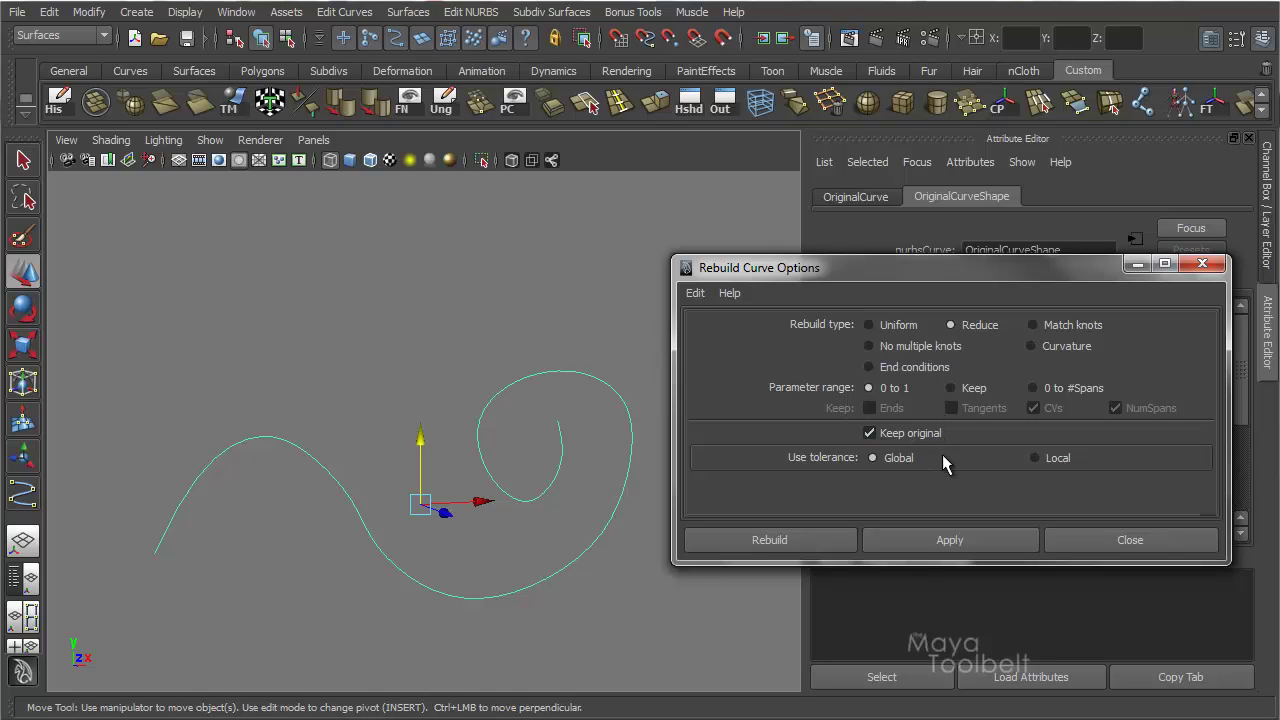
- Examine the global positional and tangential tolerance in the general application preferences, and leave them without saving
click(245, 13)
mouse_move(357, 124)
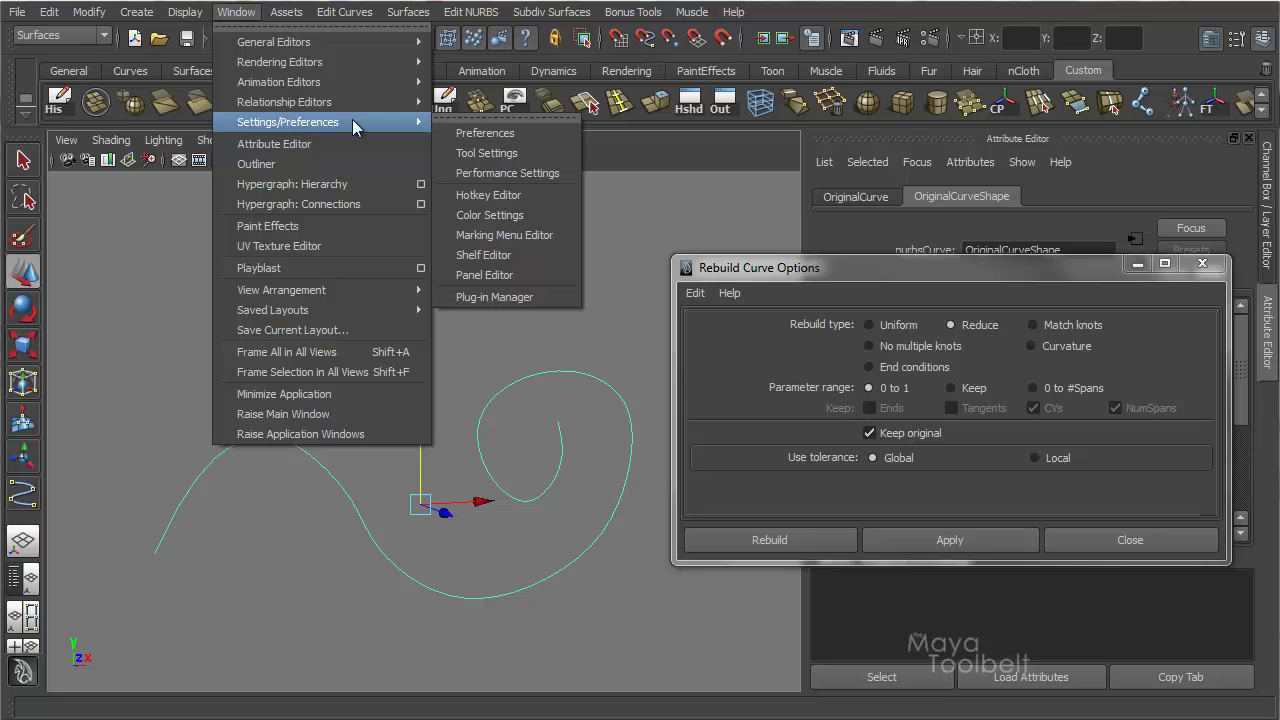
click(519, 140)
drag(658, 105, 388, 40)
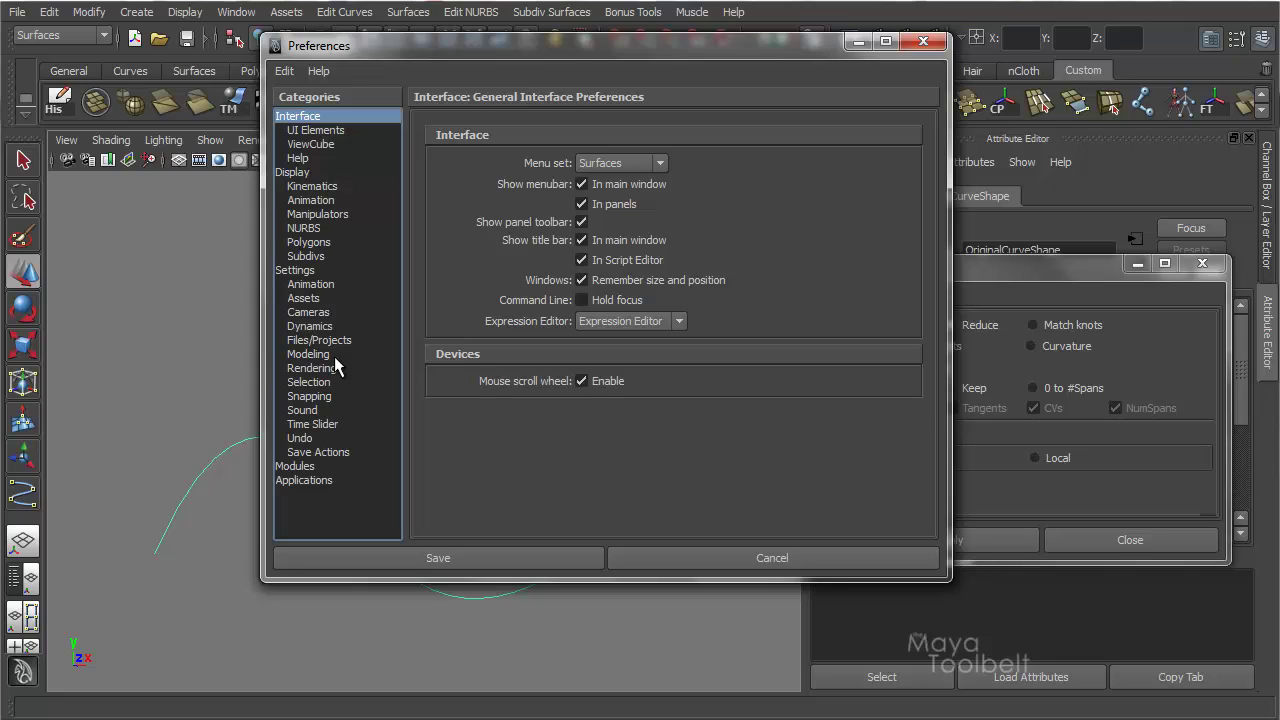
click(292, 272)
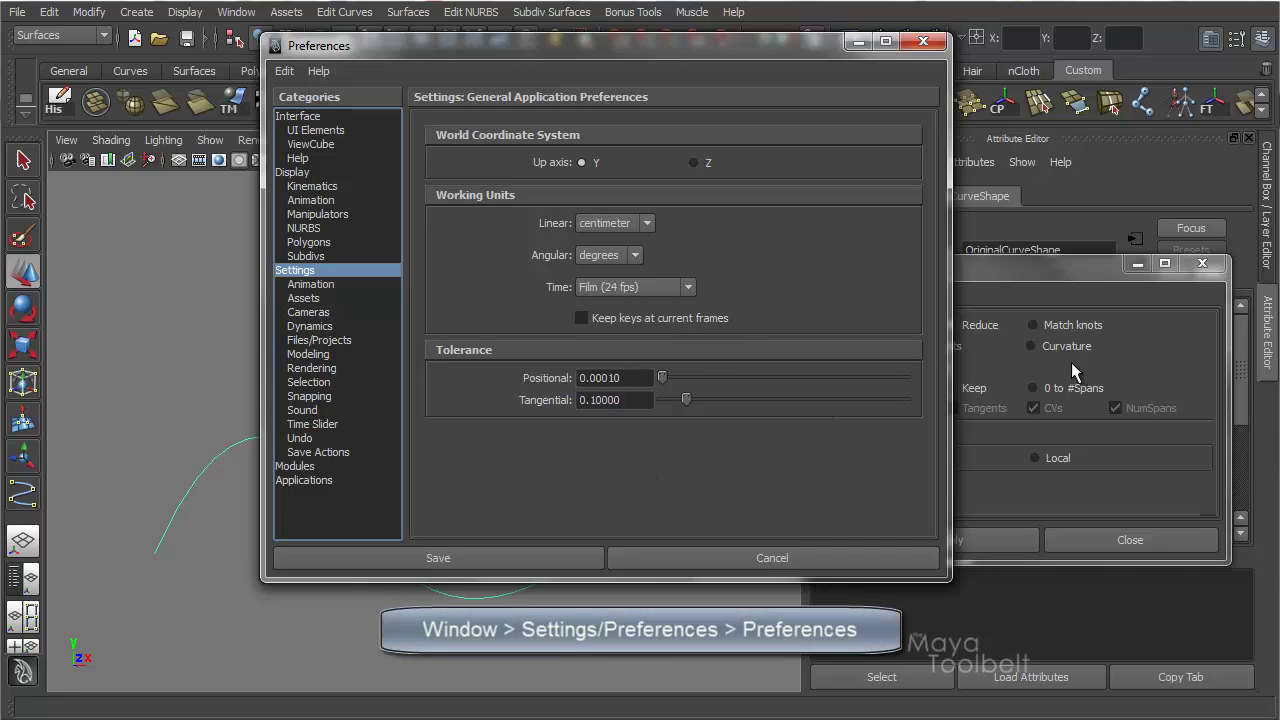
drag(1023, 261, 1073, 258)
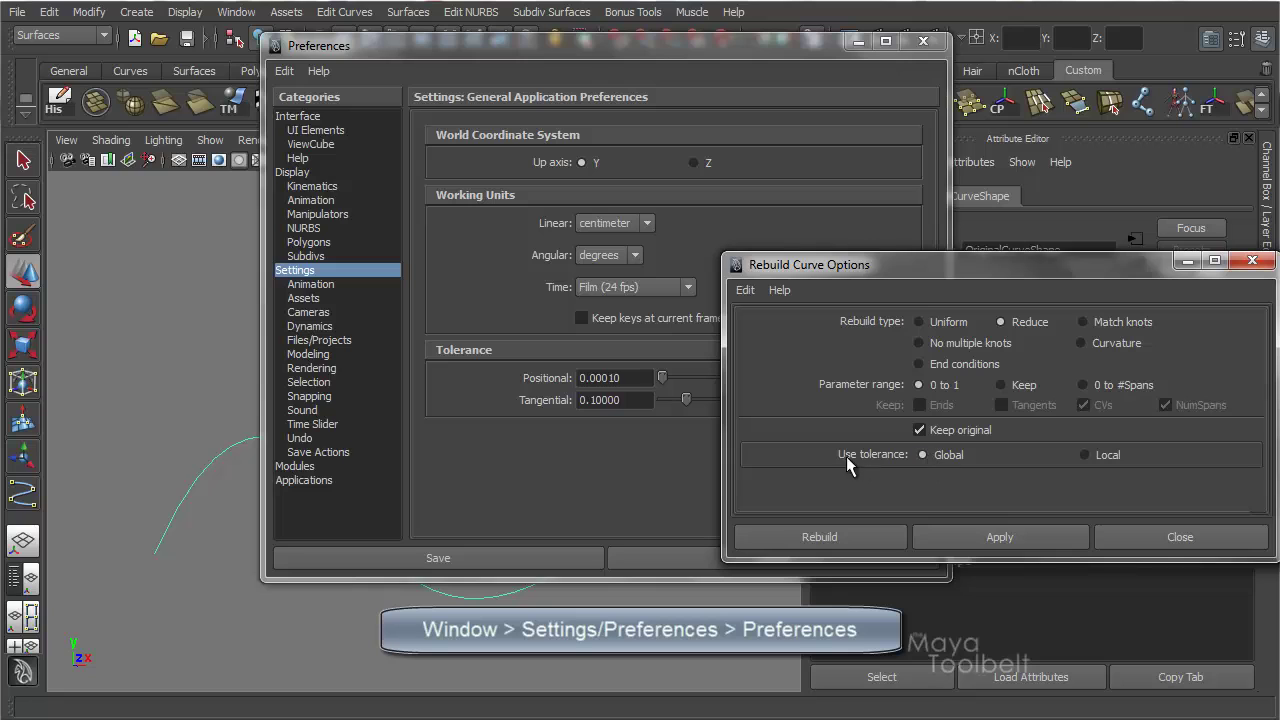
click(545, 452)
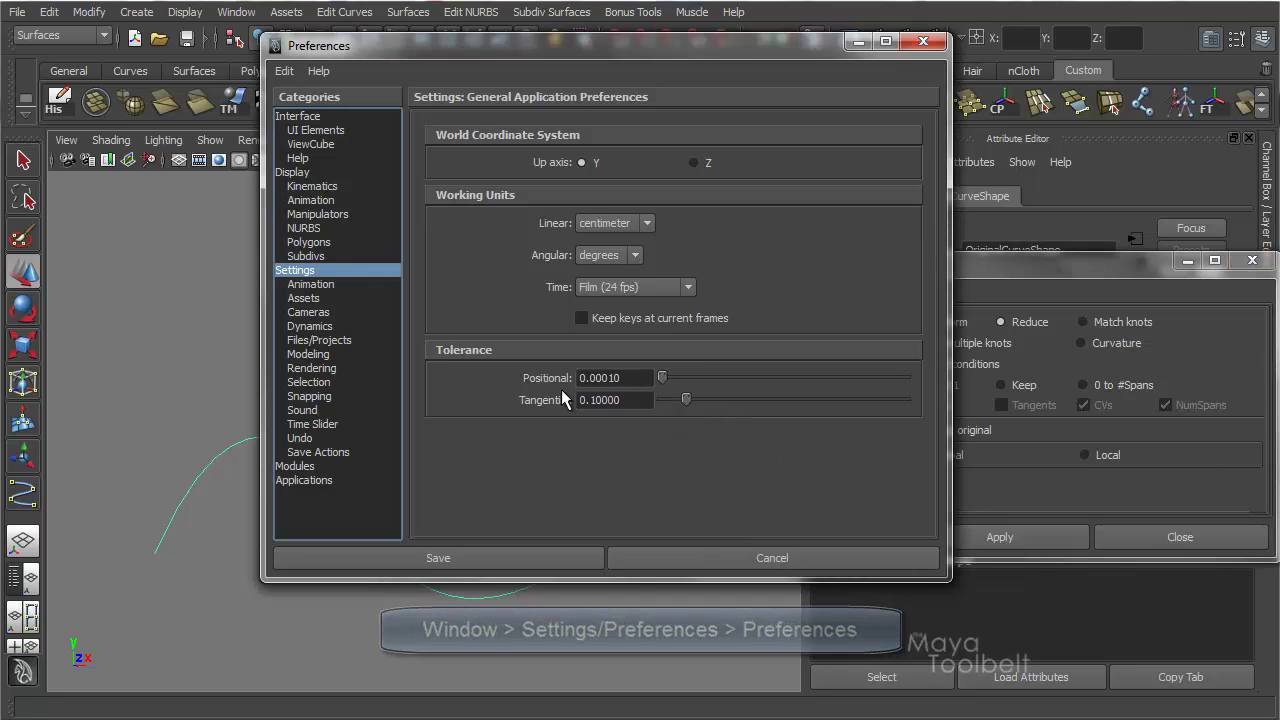
click(783, 558)
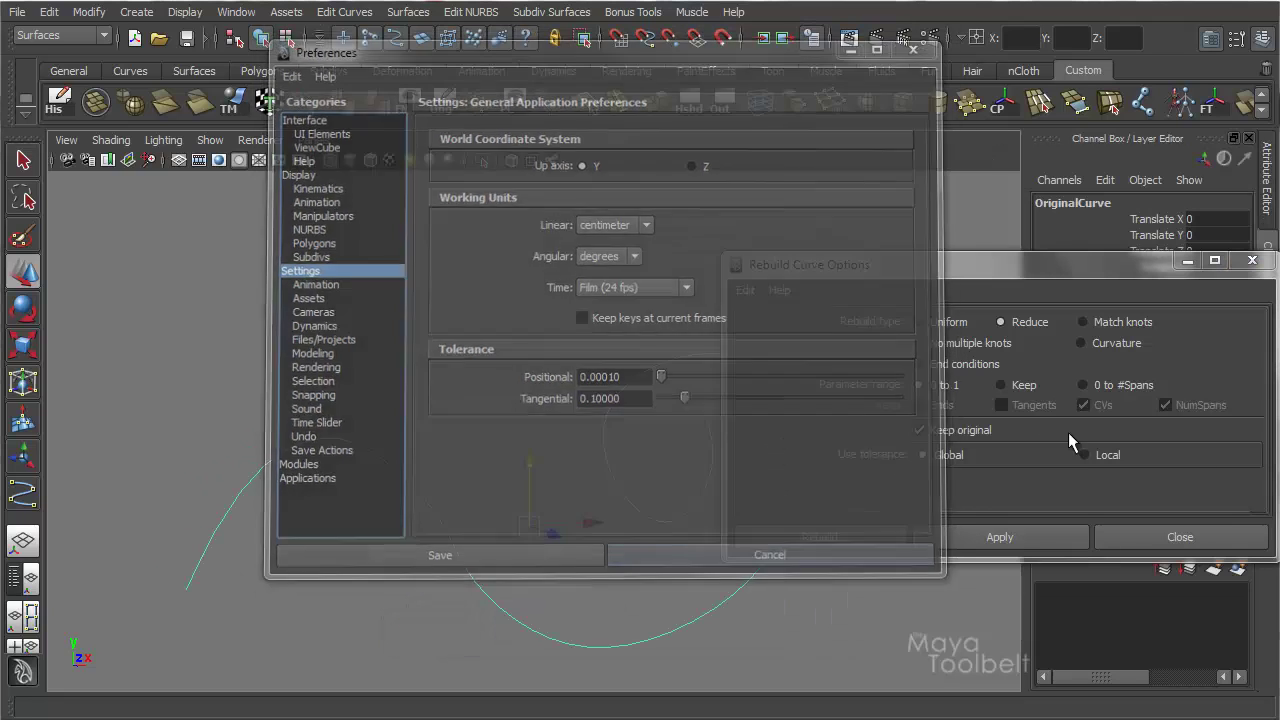
- Compare the Local and Global tolerance options of the Reduce rebuild type
click(1085, 455)
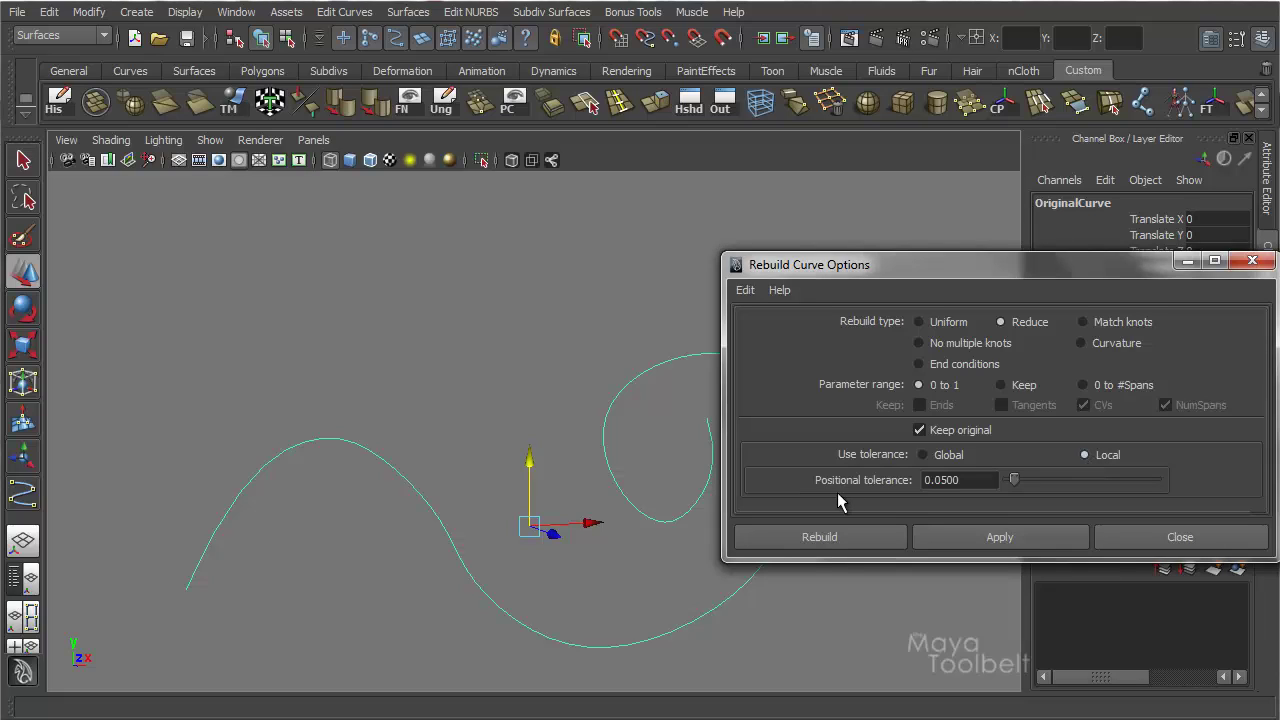
mouse_move(1017, 486)
mouse_down()
mouse_move(1051, 486)
mouse_move(1020, 488)
mouse_up()
click(940, 455)
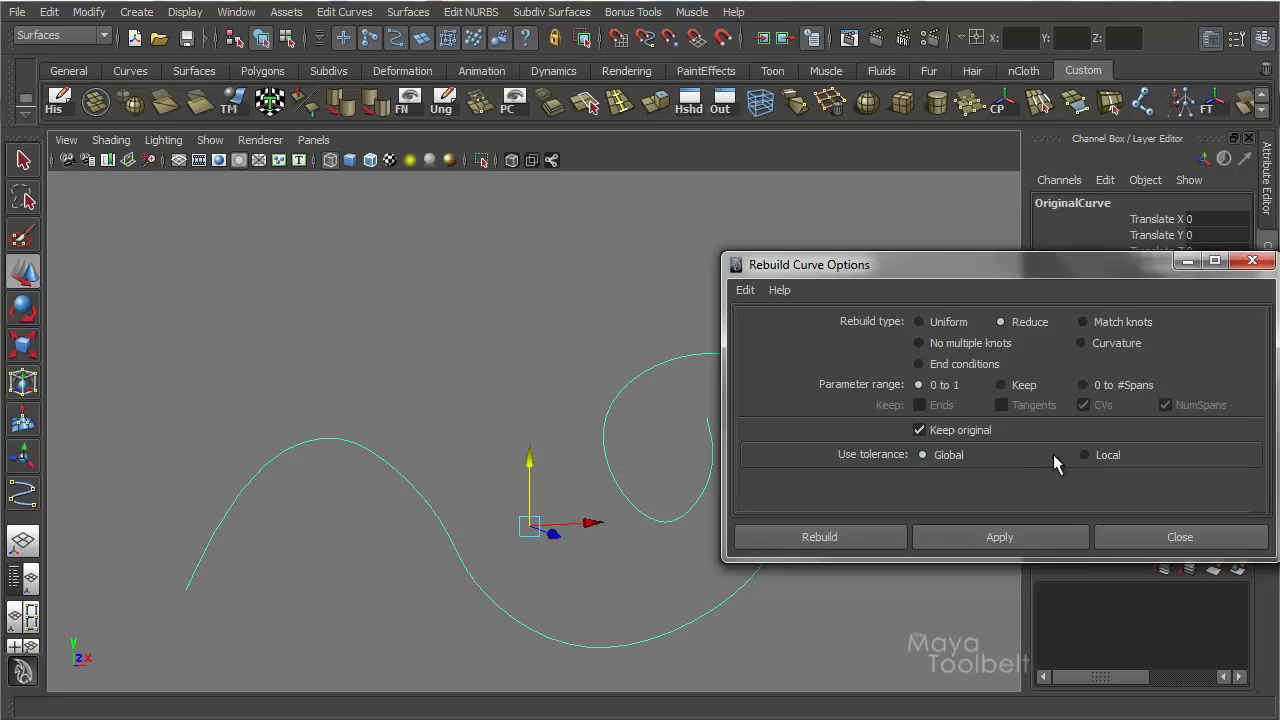
click(1085, 456)
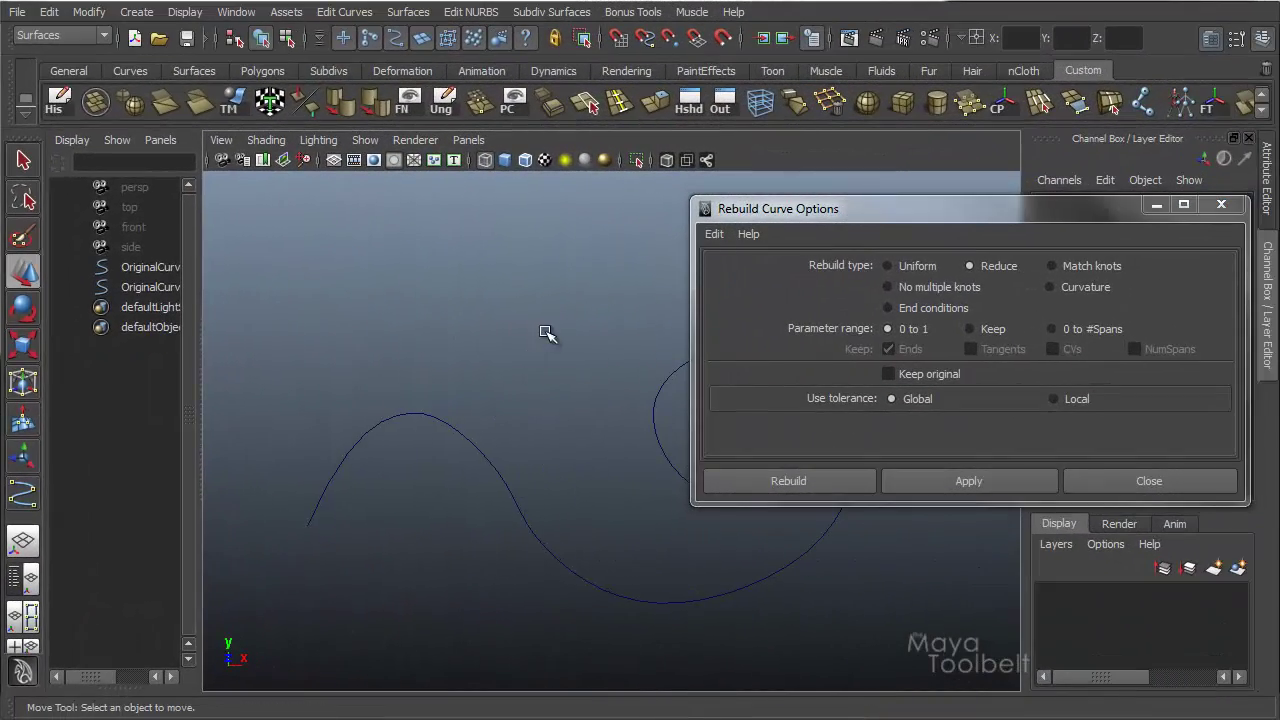
- Set the Reduce rebuild to use Local tolerance and clear the options window away from the curves
drag(1082, 216, 1058, 648)
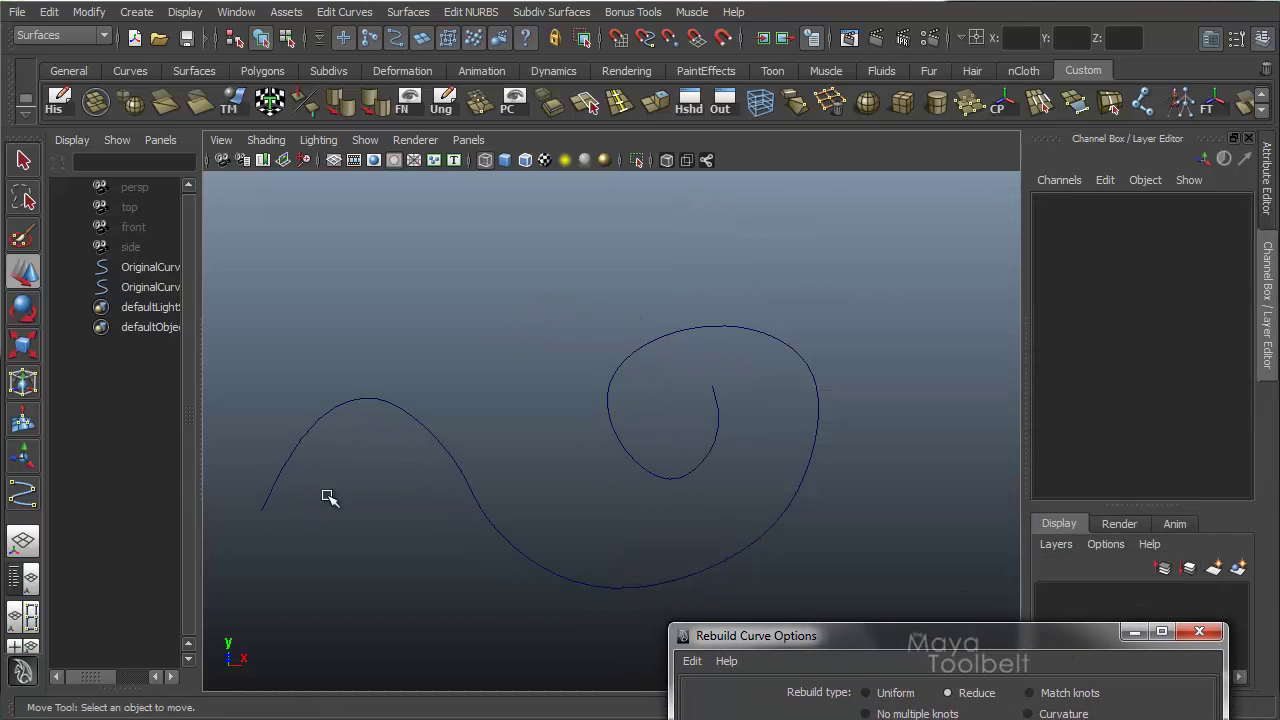
drag(900, 643, 981, 171)
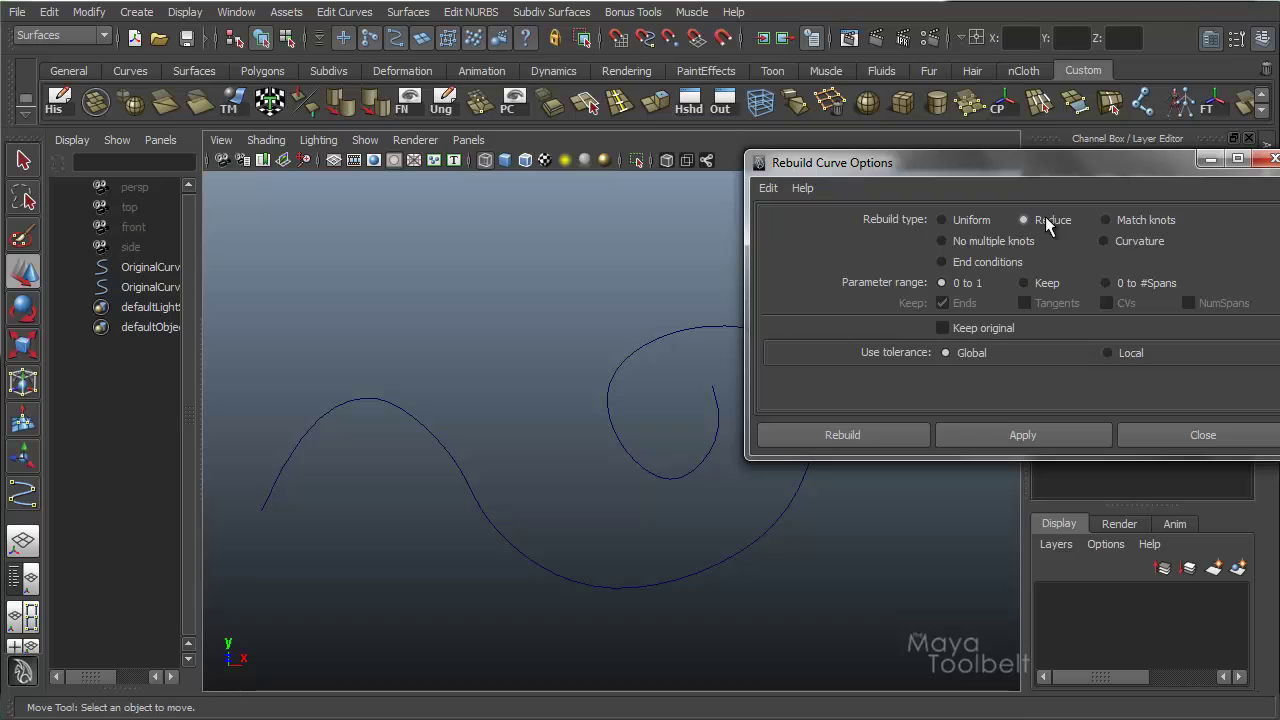
click(1107, 353)
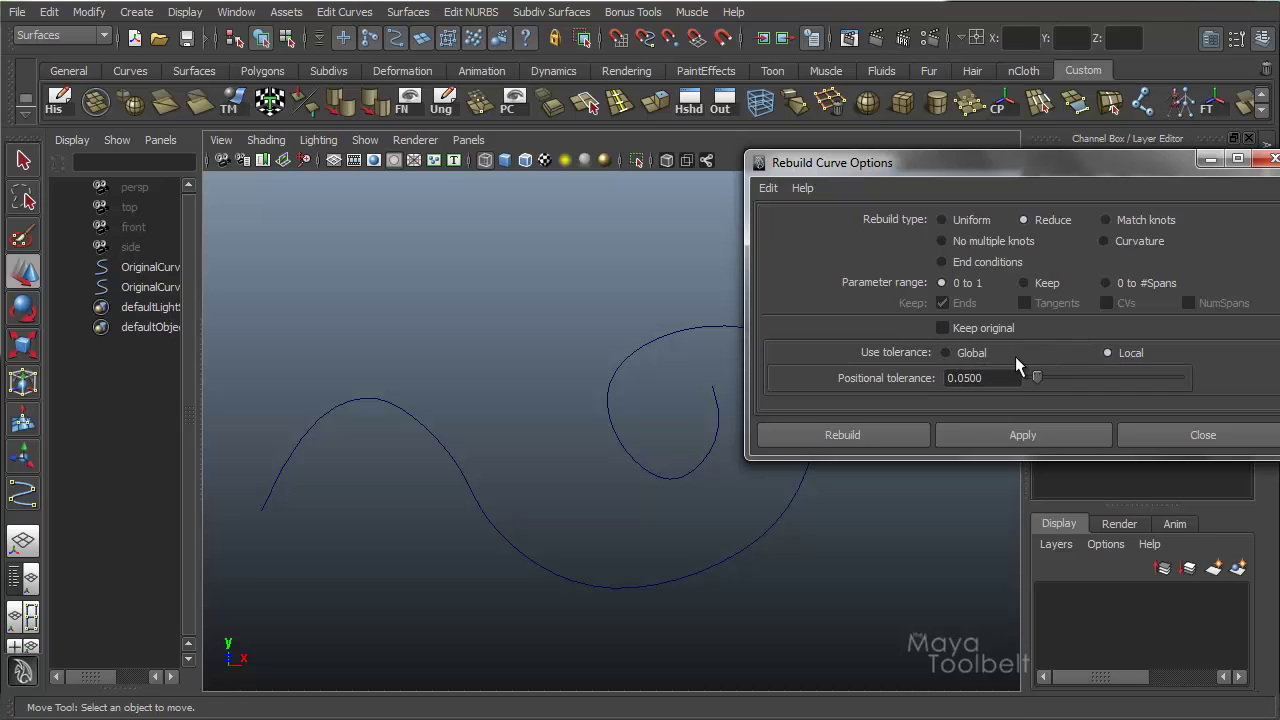
click(976, 360)
click(1128, 358)
drag(1172, 165, 1080, 512)
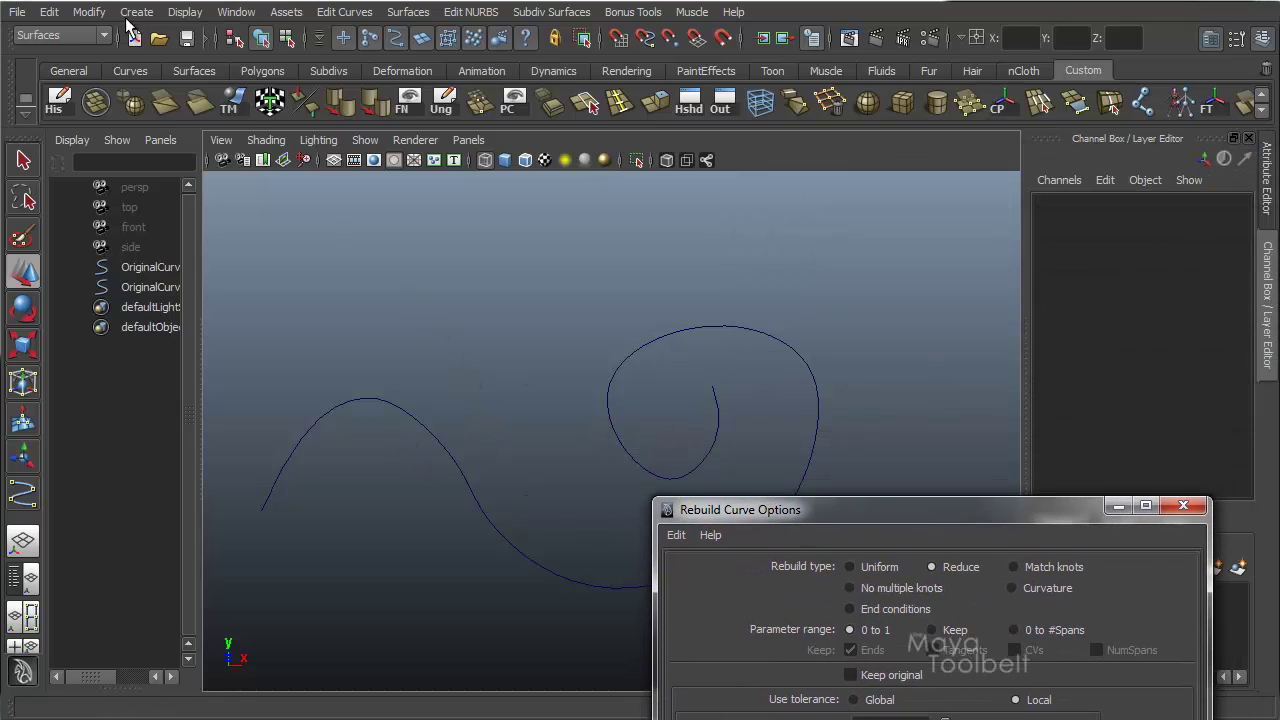
- Draw a nearly straight horizontal CV curve with many closely spaced points above the existing spiral curve
click(128, 18)
click(128, 18)
key(space)
alt+middle_drag(551, 263, 660, 325)
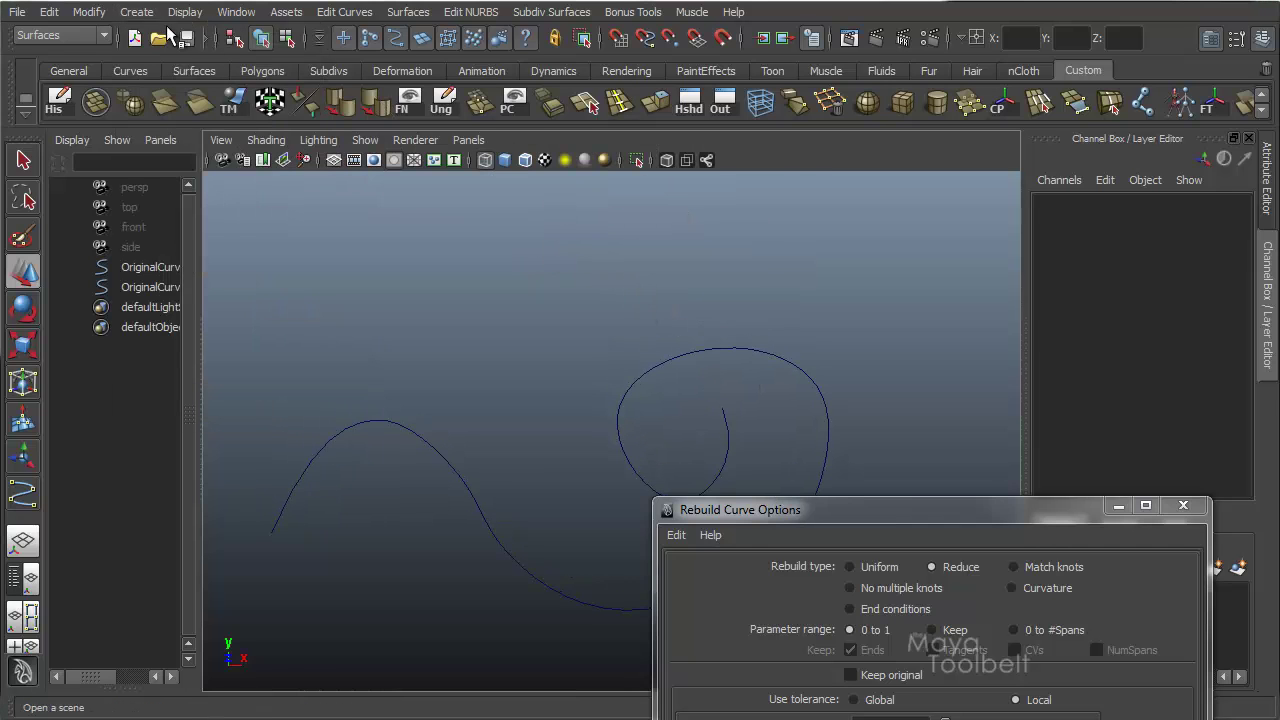
click(140, 13)
click(206, 166)
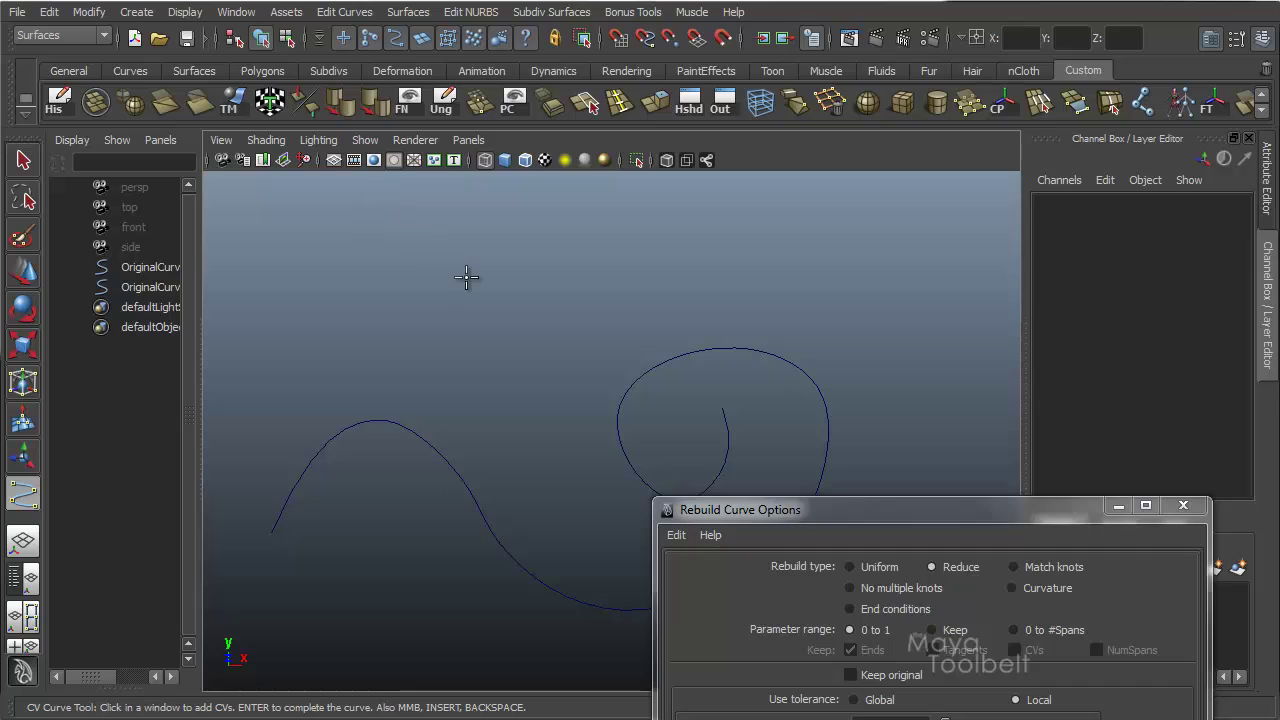
click(331, 272)
click(359, 272)
click(397, 272)
click(434, 272)
click(487, 272)
click(532, 272)
click(571, 273)
click(633, 275)
click(714, 276)
click(774, 275)
click(845, 274)
click(891, 274)
click(924, 273)
click(988, 274)
key(w)
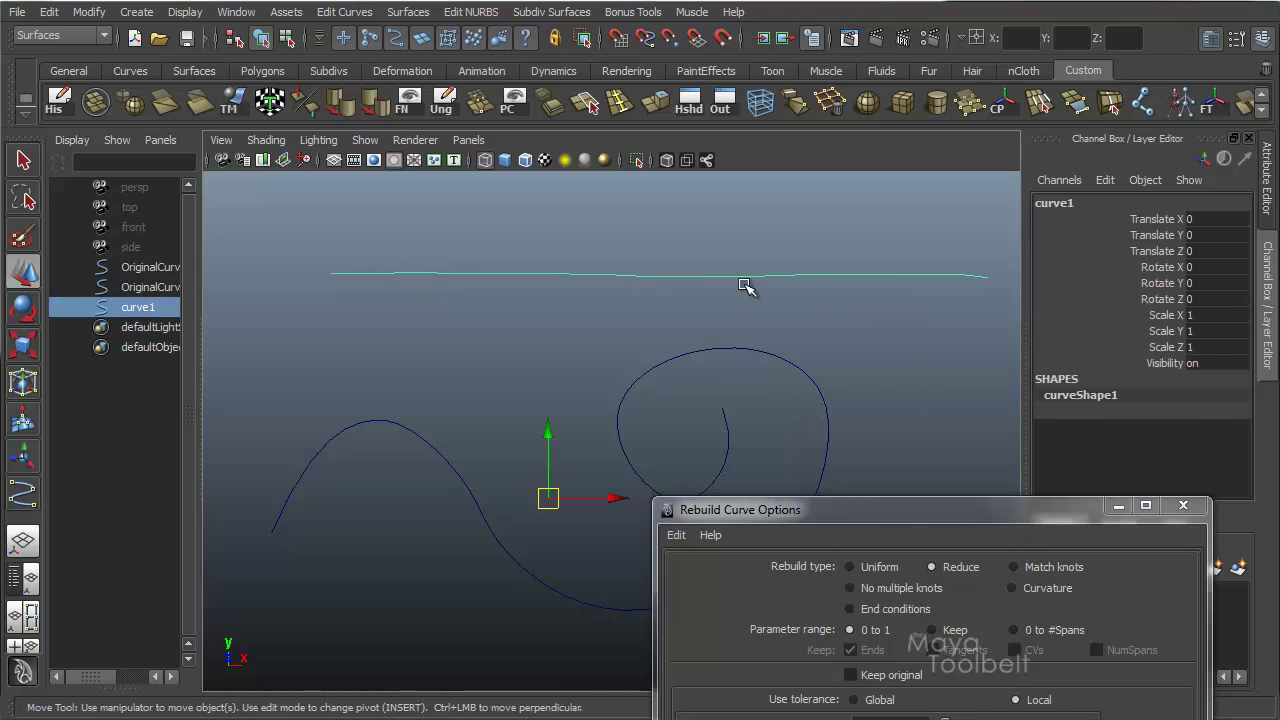
- Display the new curve's control vertices to examine their density, and return to object selection
alt+middle_drag(757, 277, 633, 279)
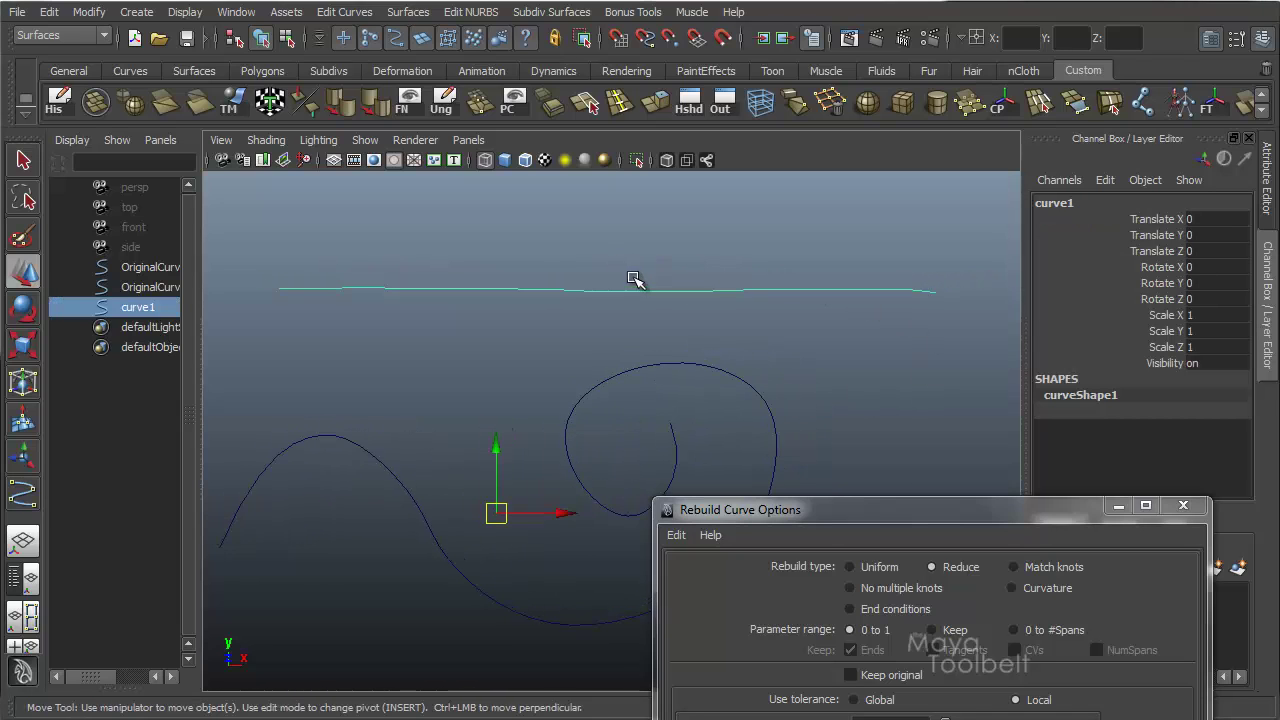
right_drag(609, 271, 523, 271)
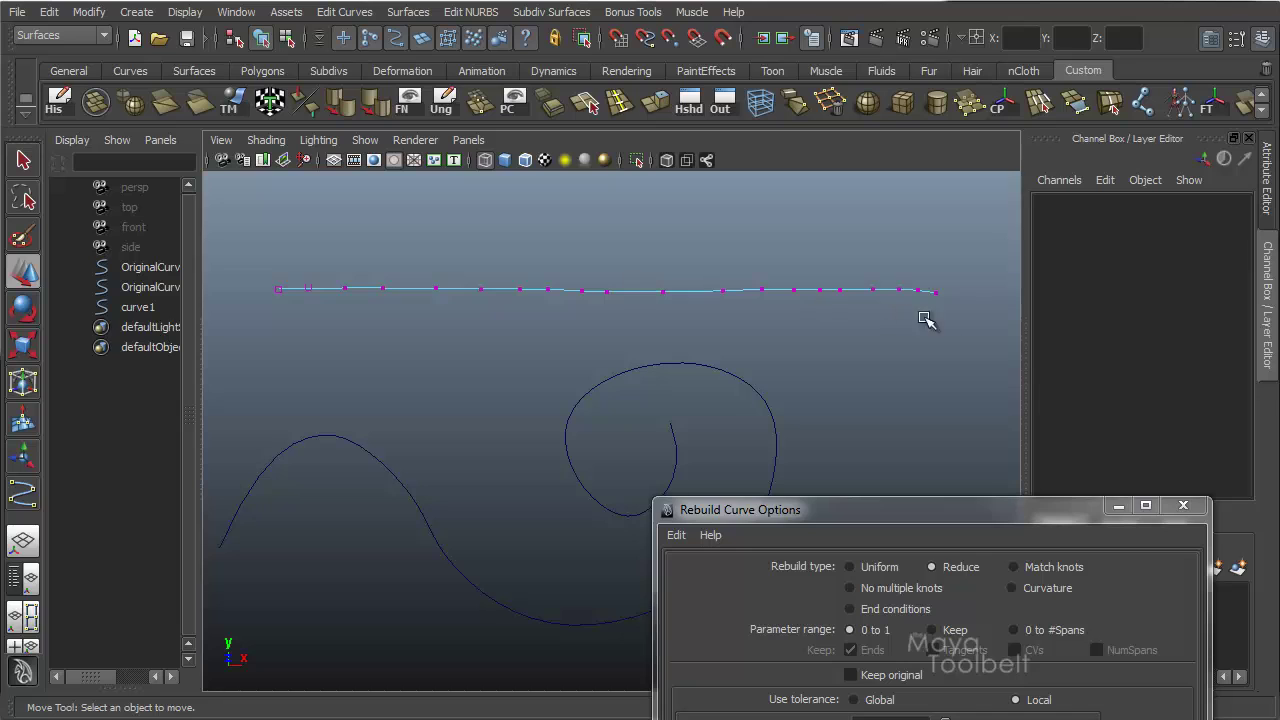
key(alt+b)
alt+right_drag(652, 290, 754, 317)
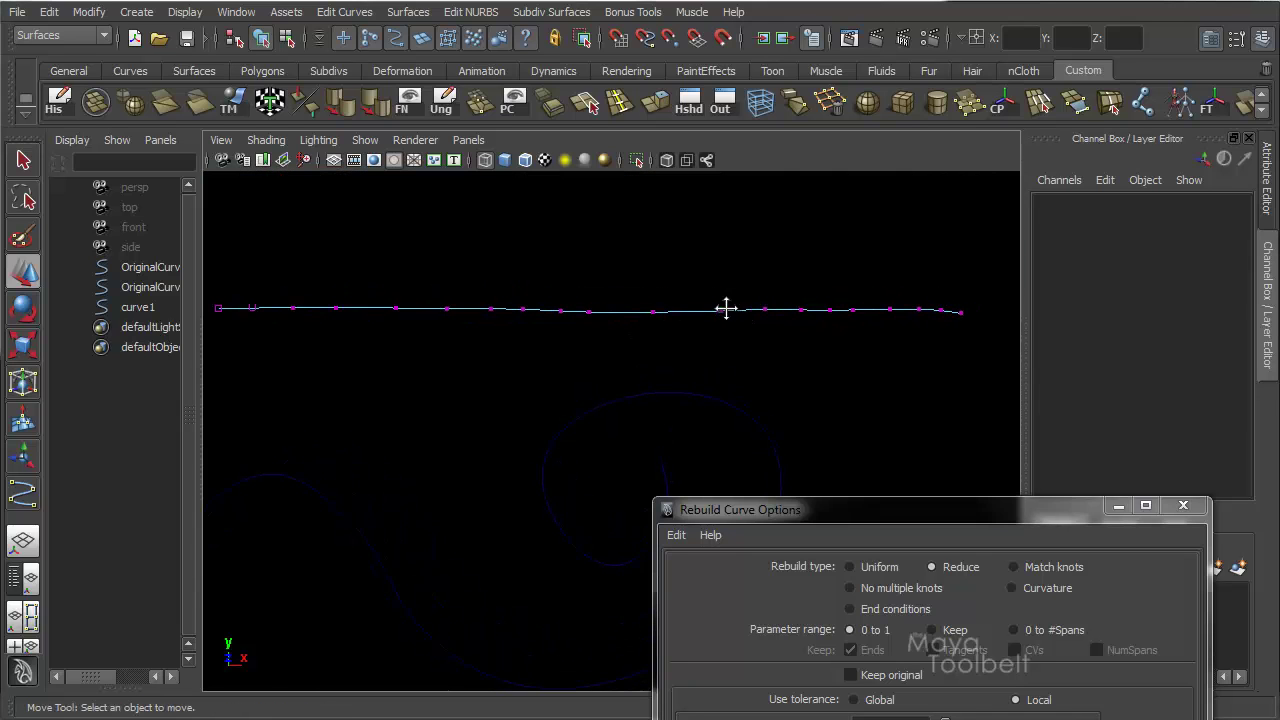
alt+middle_drag(726, 308, 743, 297)
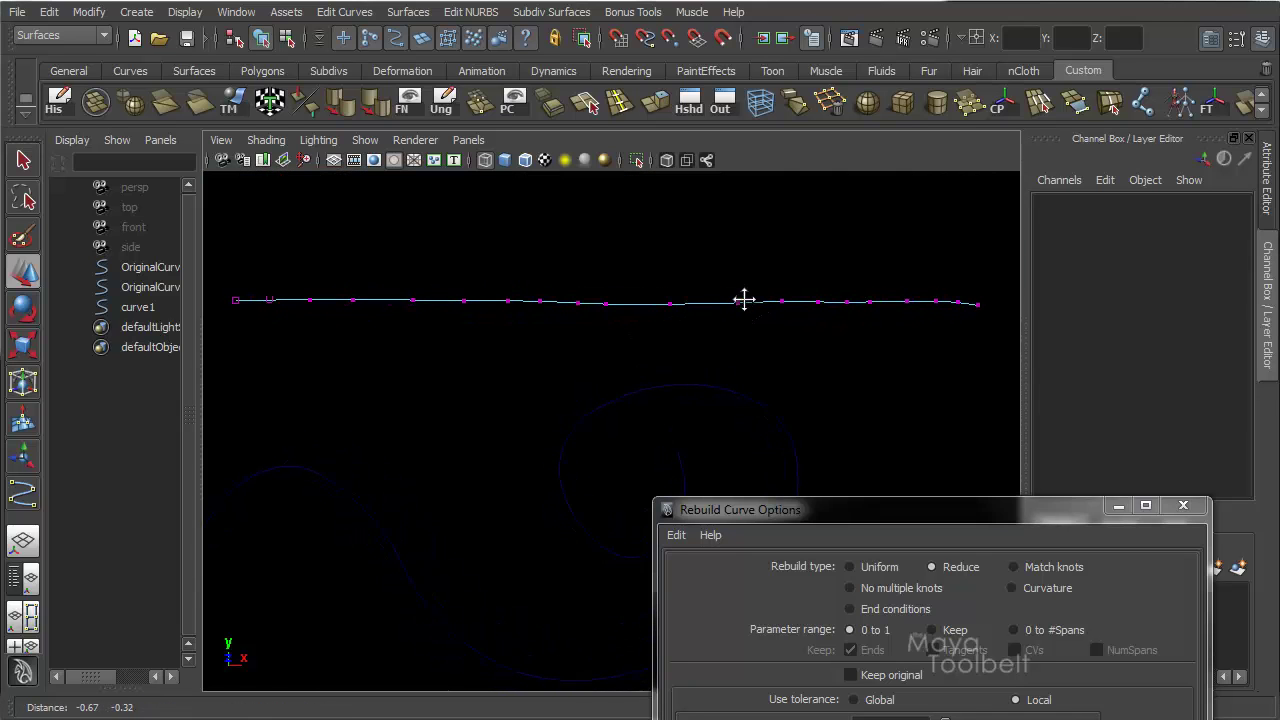
key(alt+b)
key(alt+b)
key(alt+b)
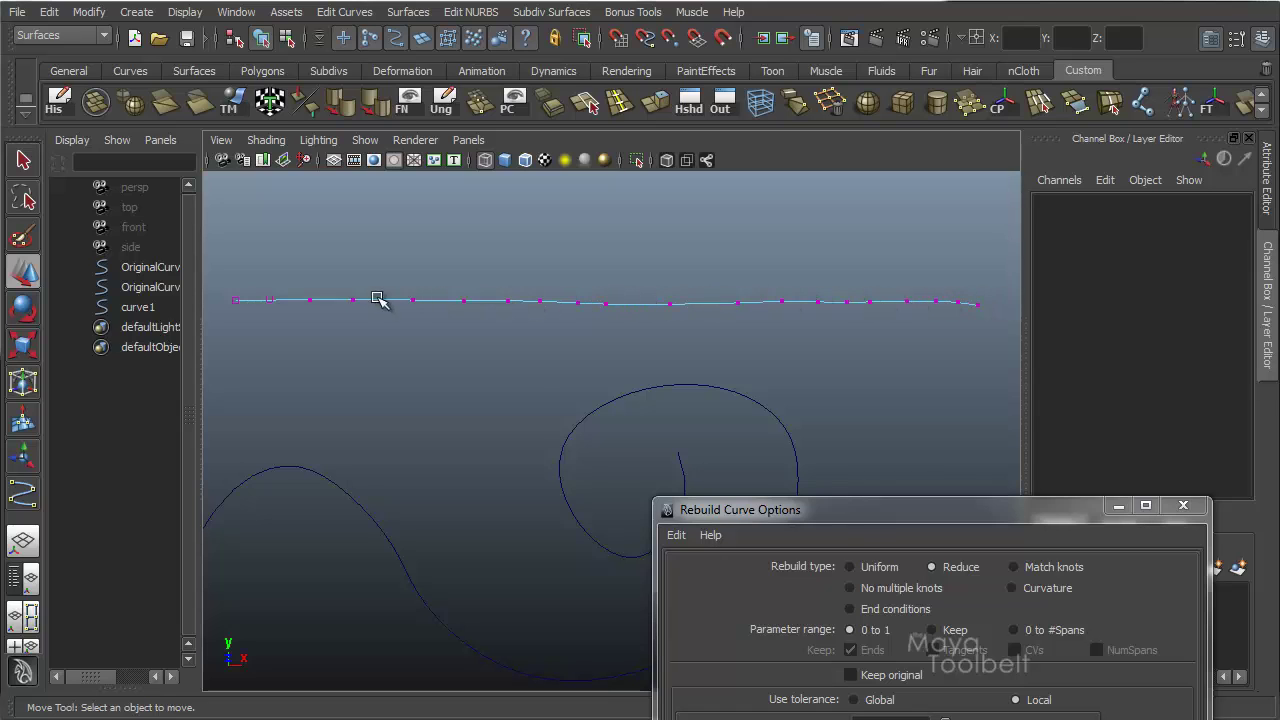
click(261, 37)
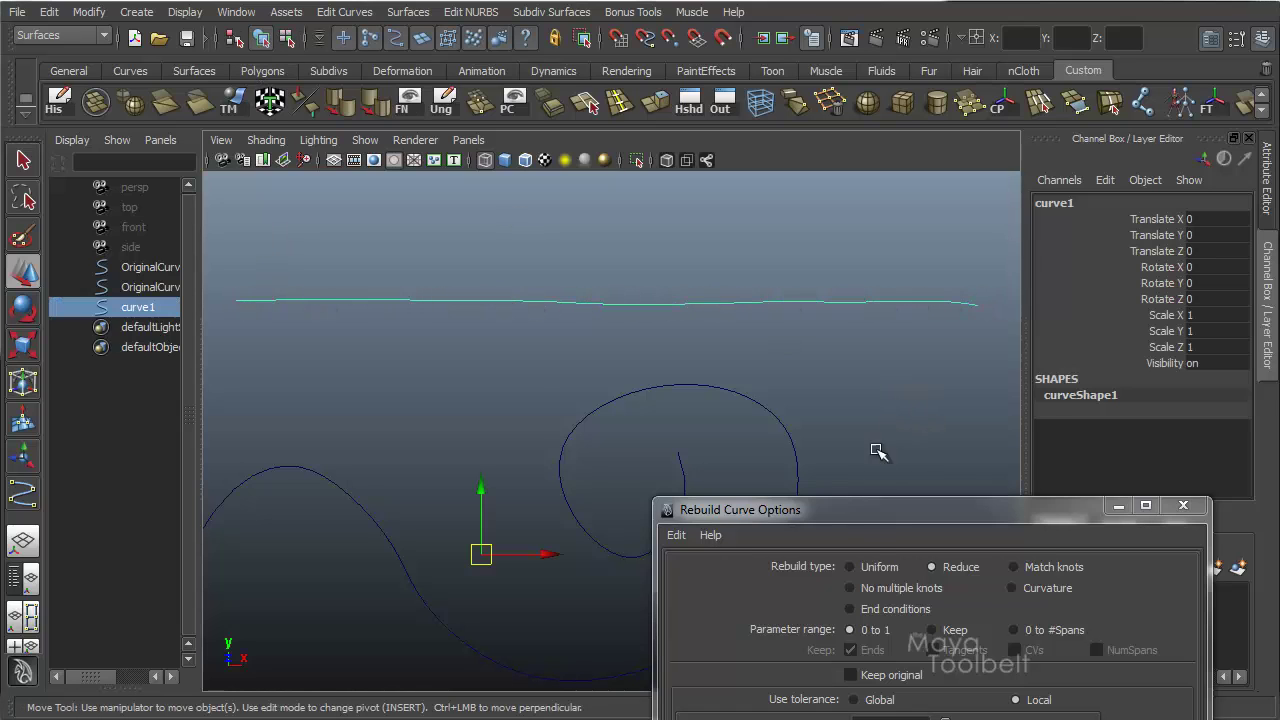
- Rebuild the straight curve with Reduce, keeping the original and using a Local positional tolerance of 0.5977
drag(891, 504, 921, 341)
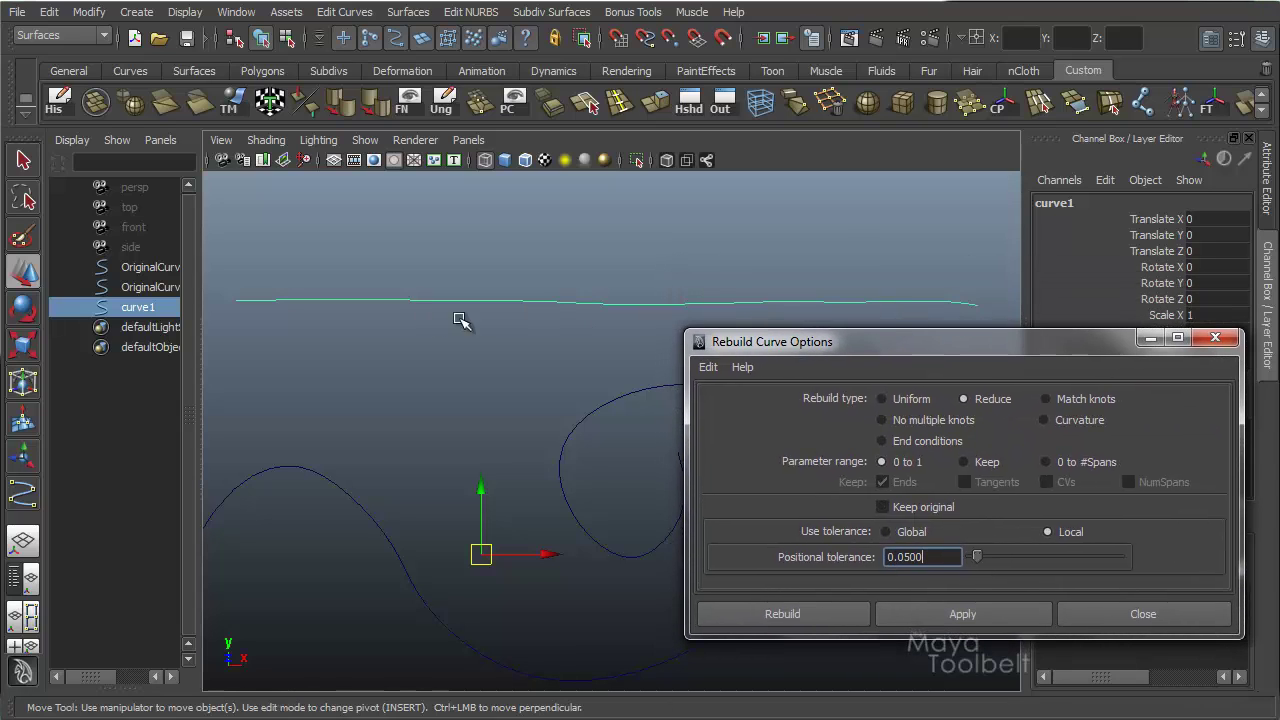
drag(1060, 345, 1063, 341)
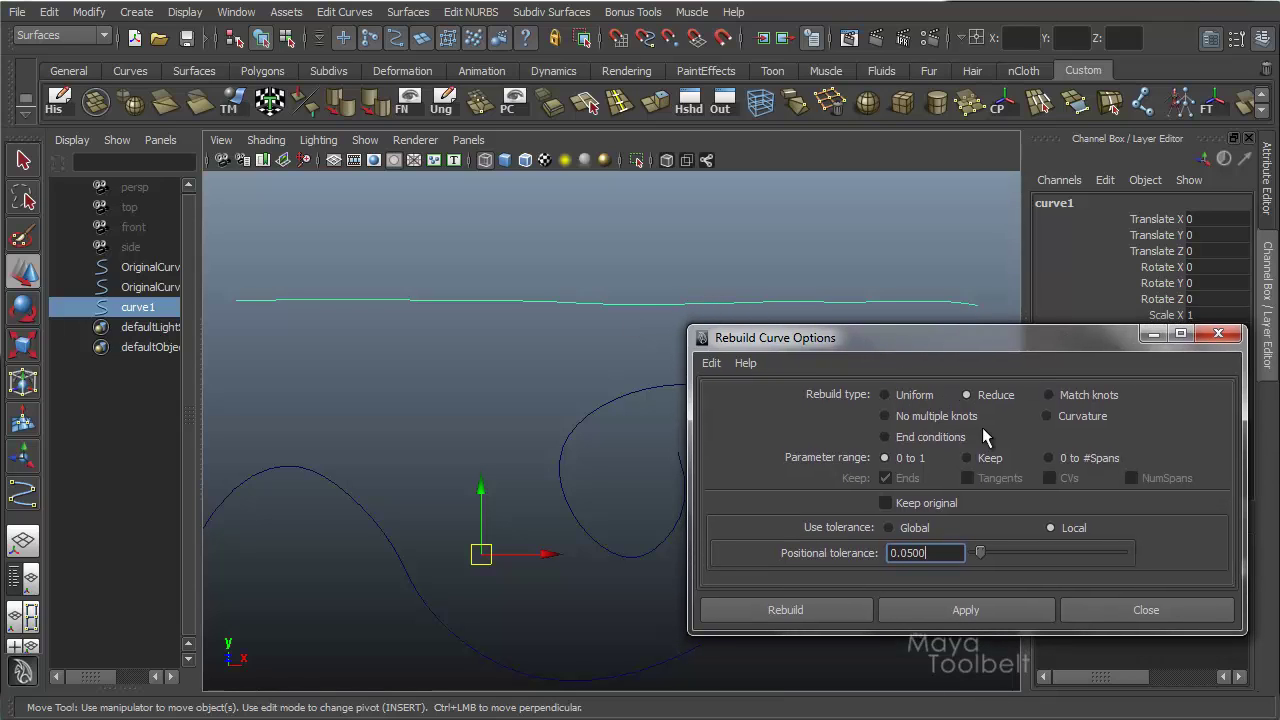
click(932, 507)
click(910, 530)
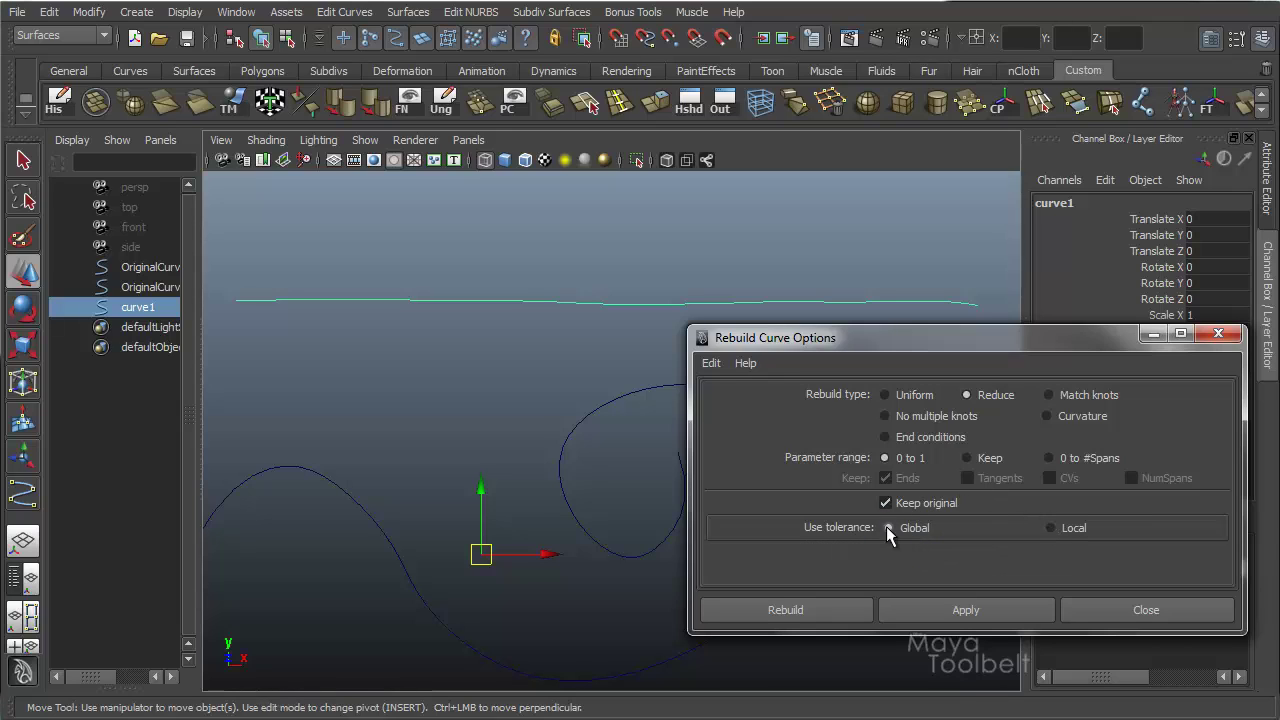
click(1064, 530)
drag(979, 555, 1064, 563)
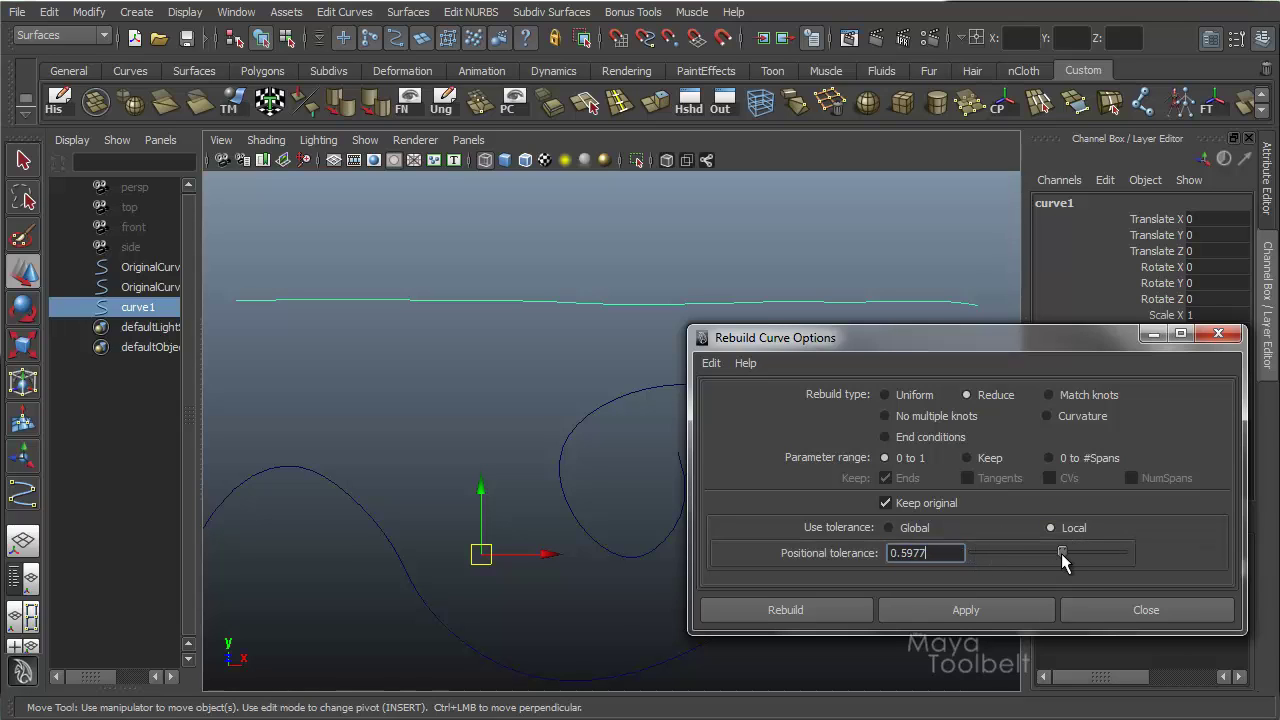
click(945, 609)
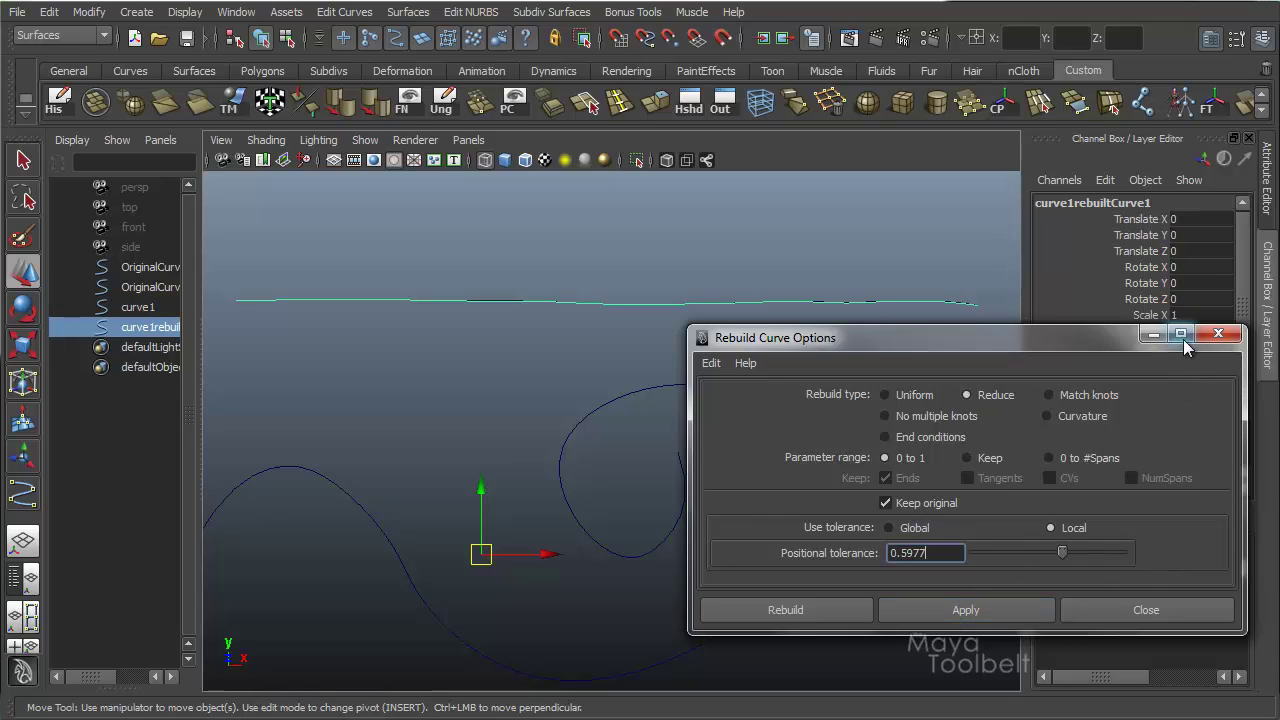
click(1218, 333)
- Move the rebuilt curve to about -0.79 in Translate Y and compare its control vertices with the original's
drag(483, 489, 486, 509)
alt+middle_drag(625, 398, 563, 391)
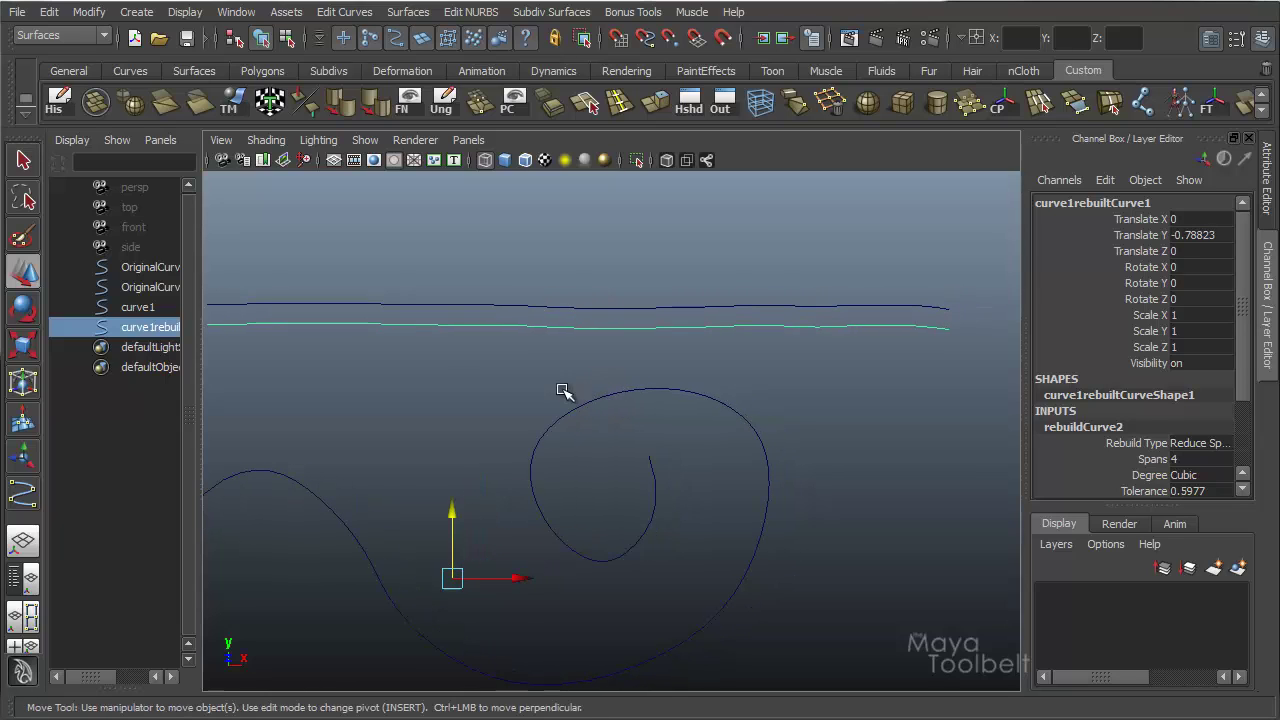
ctrl+click(150, 307)
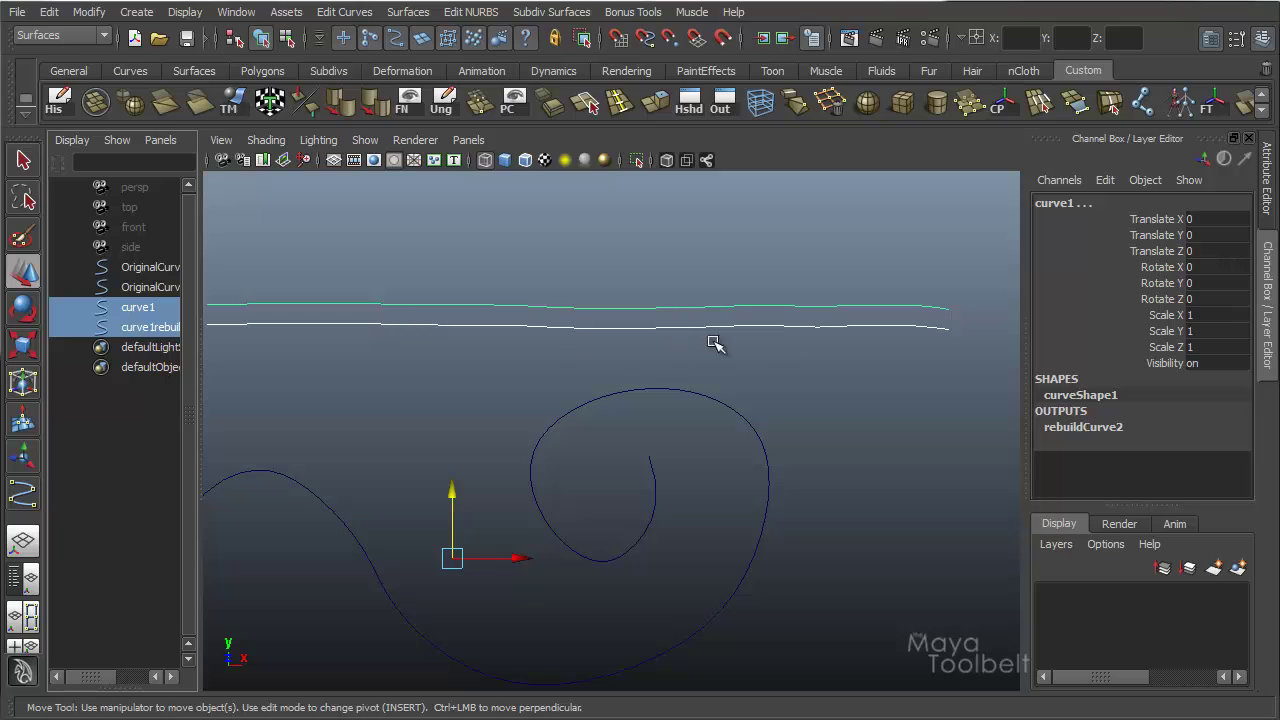
click(287, 37)
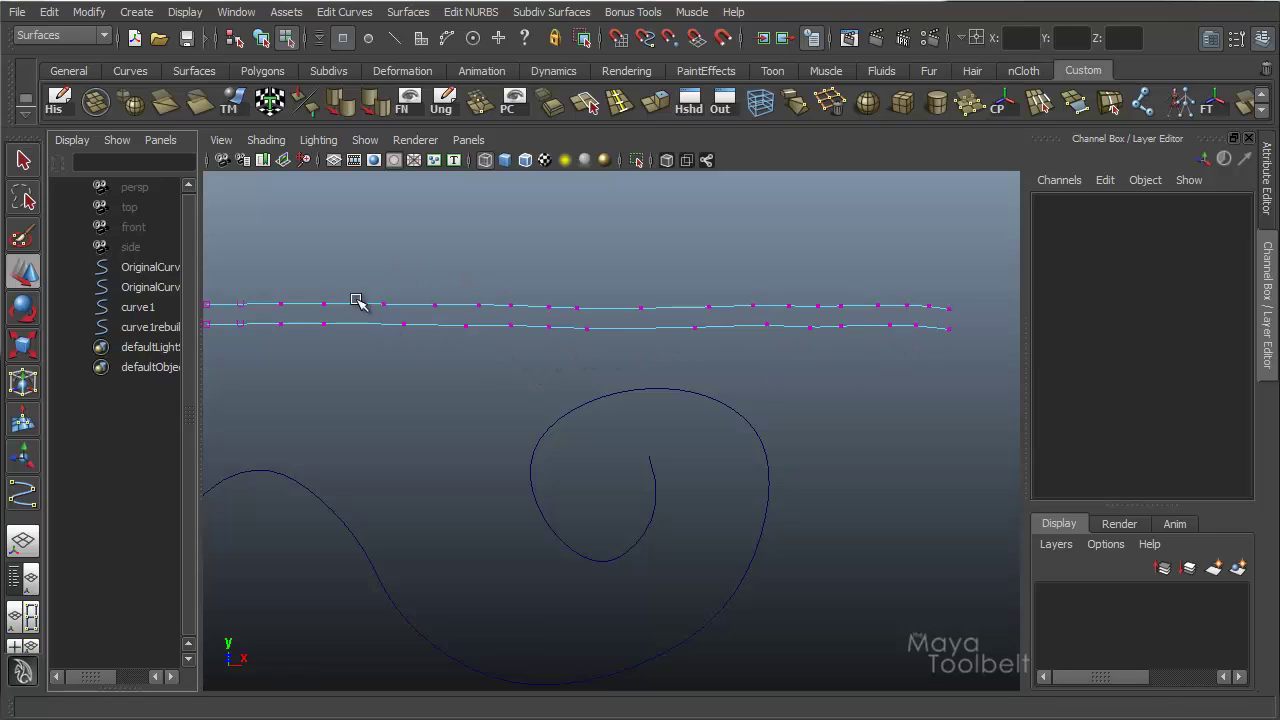
key(w)
key(F8)
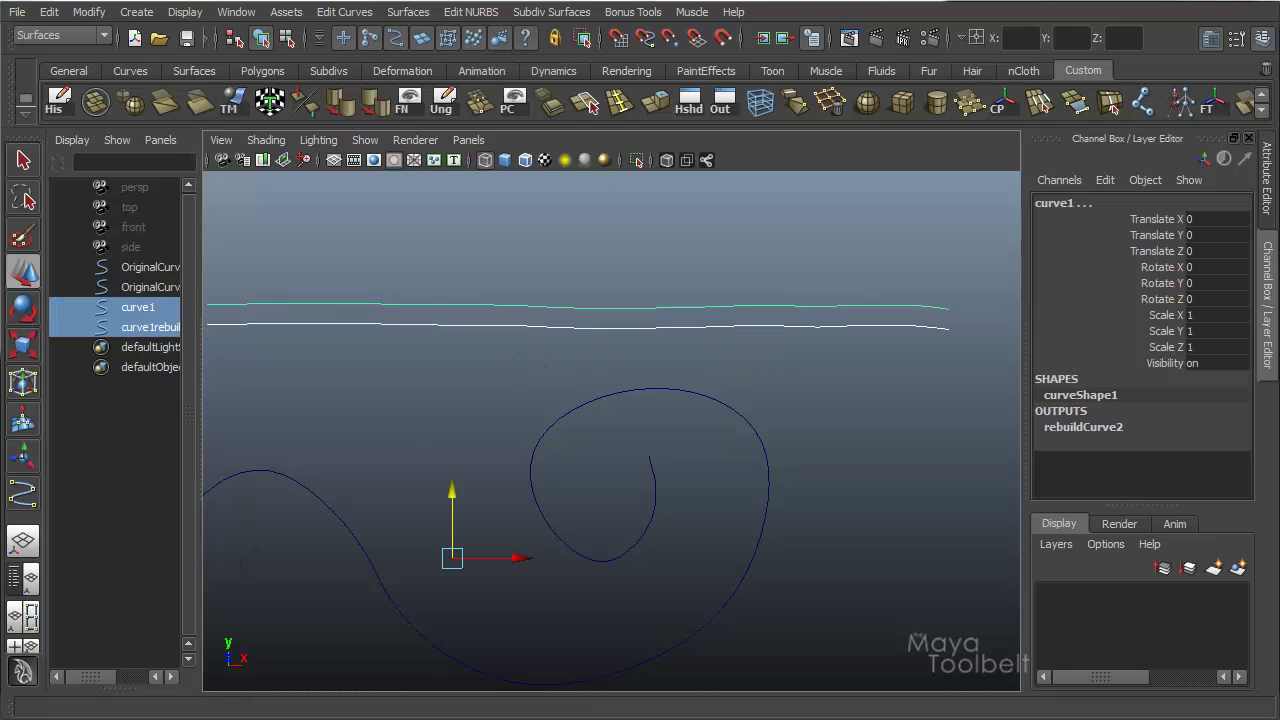
- Open the Rebuild Curve options with the Match knots type and place the window clear of the spiral curve
shift+right_drag(491, 534, 766, 436)
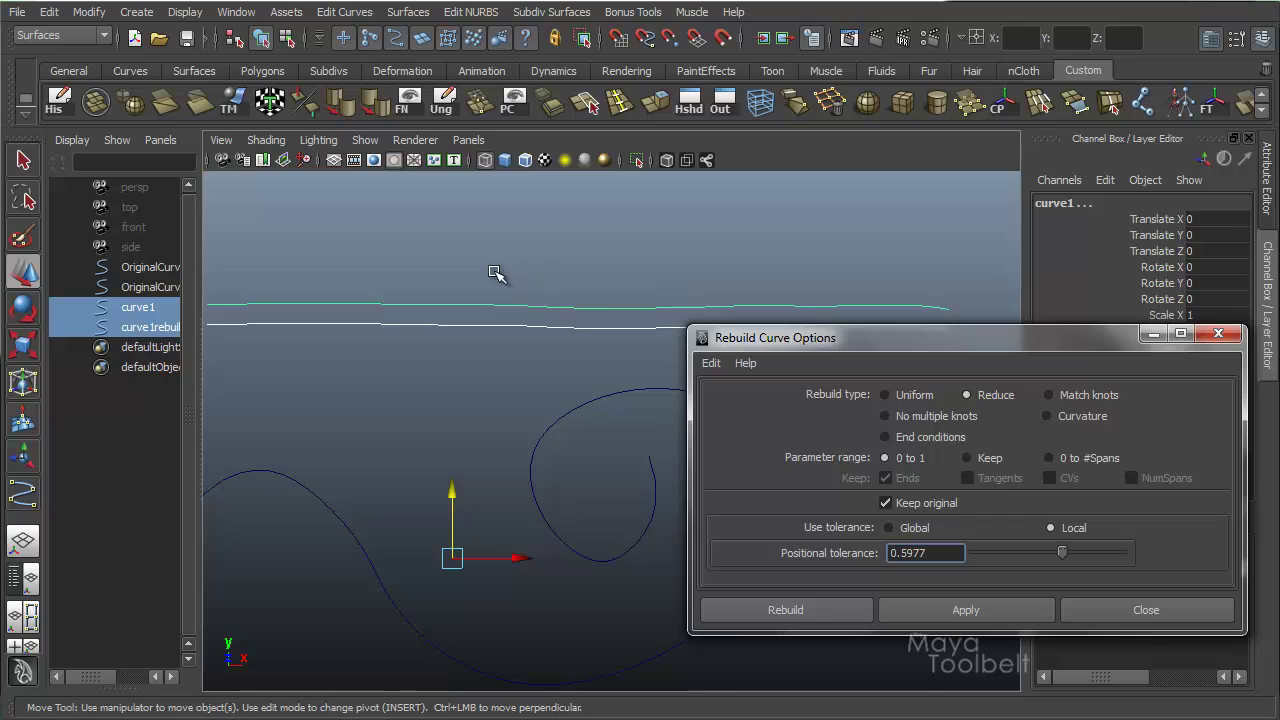
click(550, 330)
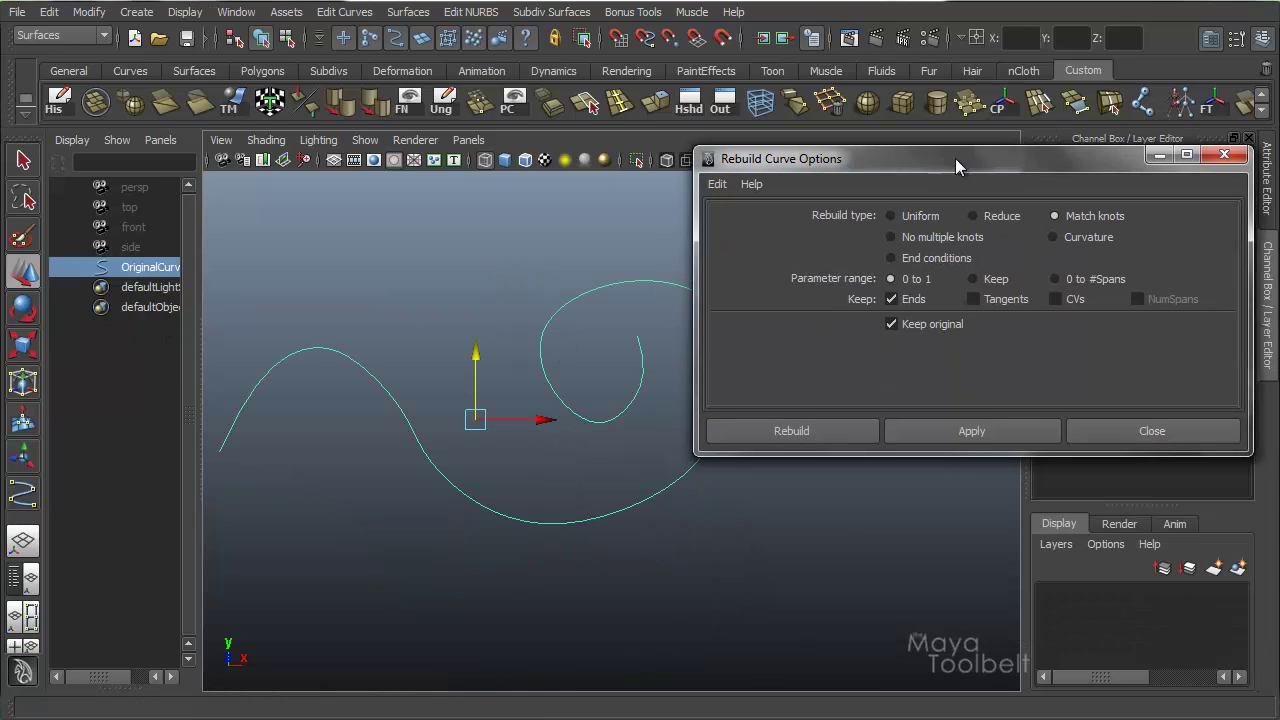
drag(955, 158, 965, 156)
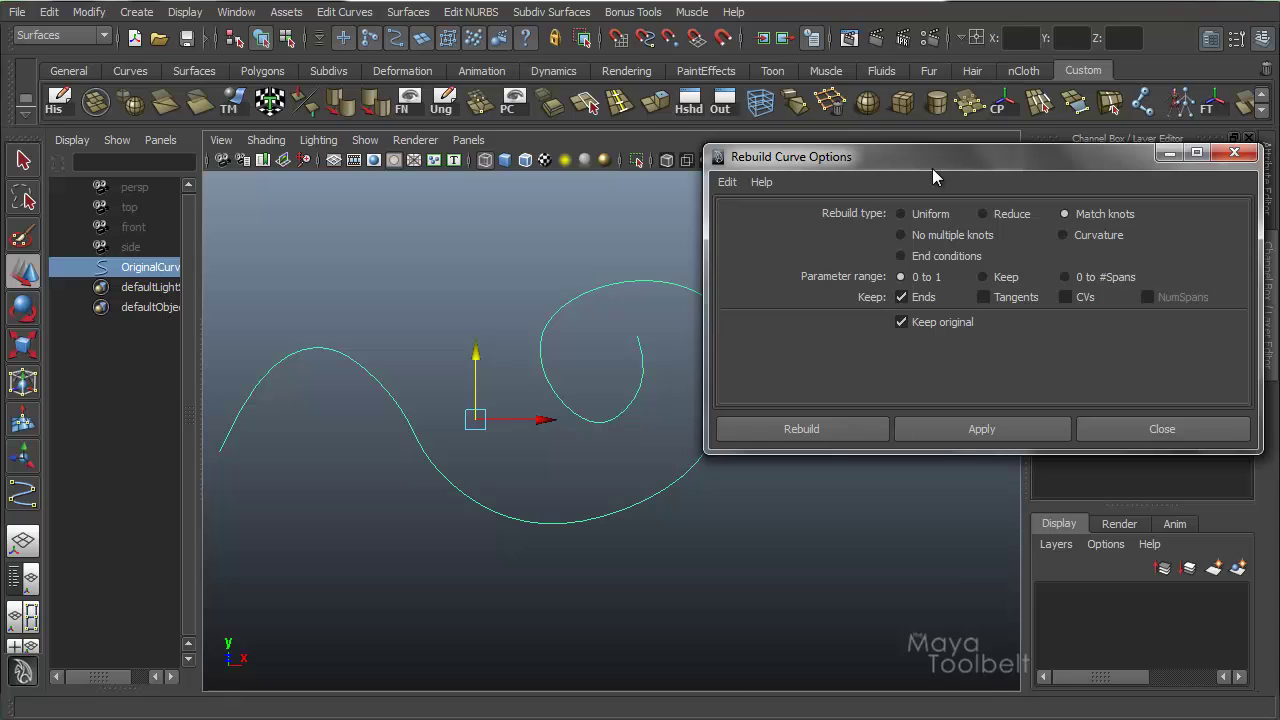
drag(935, 162, 1077, 360)
- Draw an eleven-point CV curve shaped like a sideways U above the spiral curve, and finish with the Move tool active
click(137, 12)
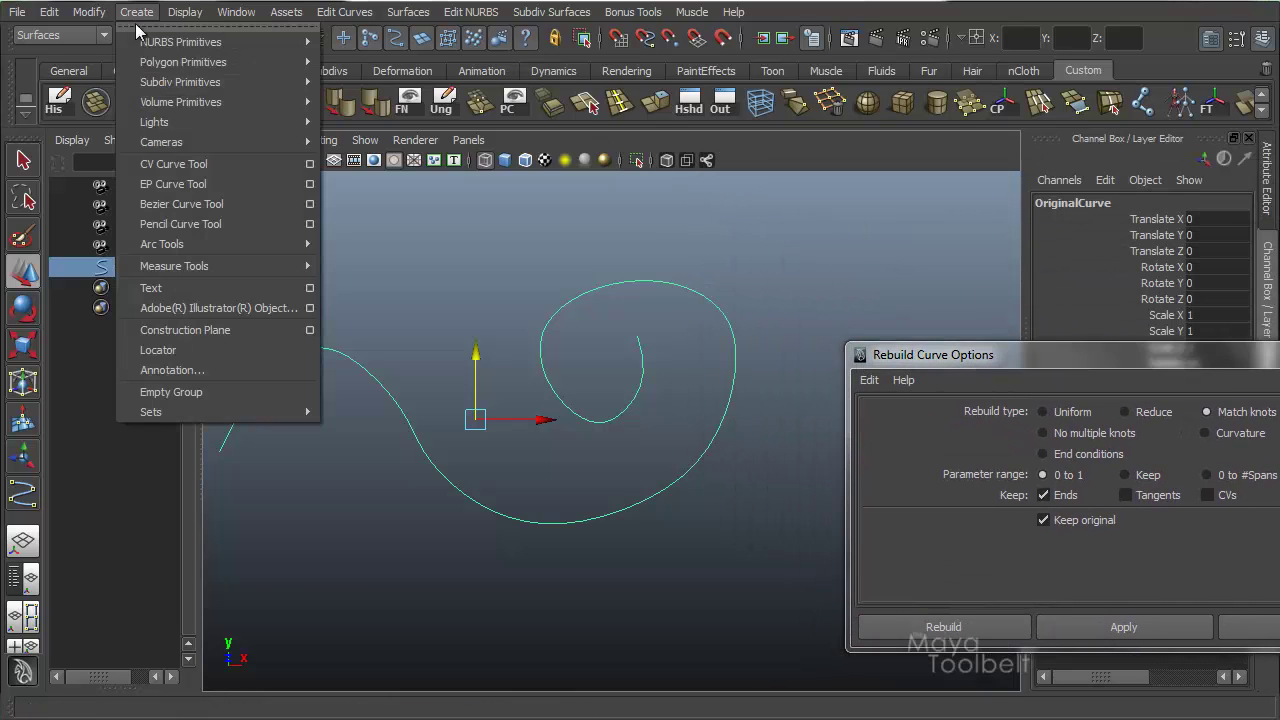
click(205, 158)
key(space)
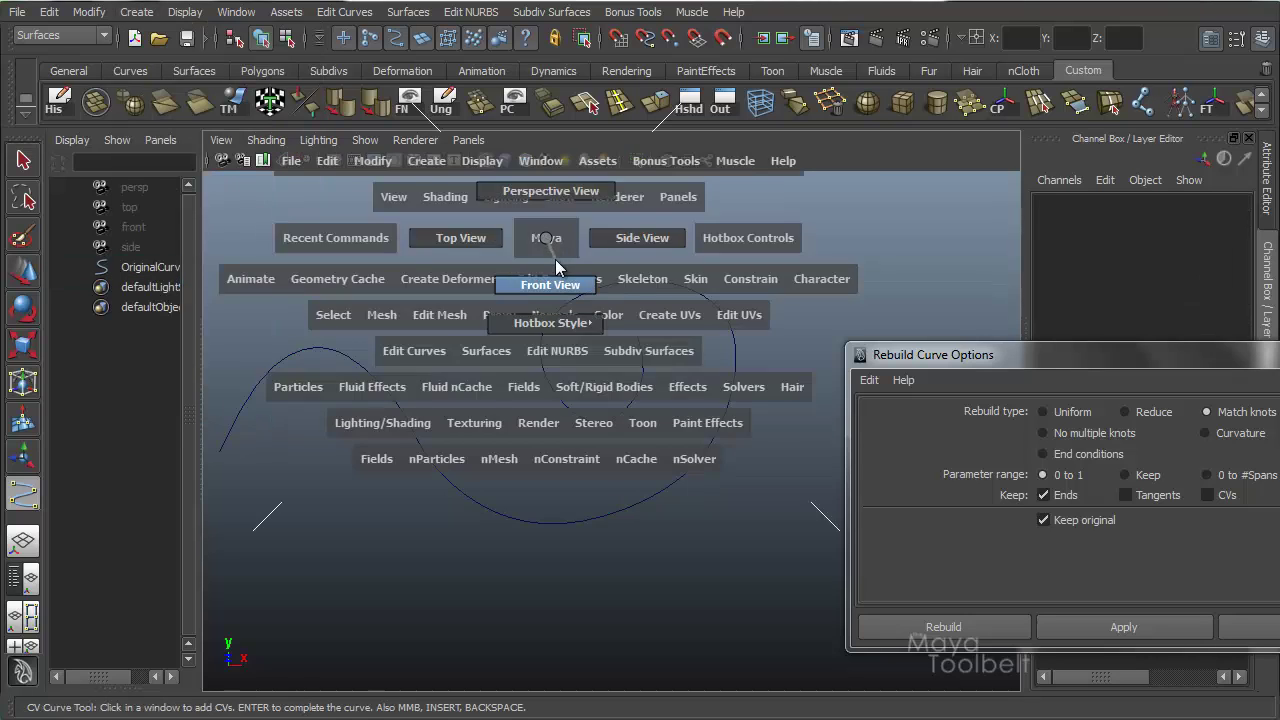
click(264, 288)
click(380, 270)
click(527, 302)
click(822, 293)
click(857, 251)
click(836, 212)
click(743, 197)
click(615, 218)
click(460, 205)
click(367, 196)
click(289, 197)
key(Return)
key(w)
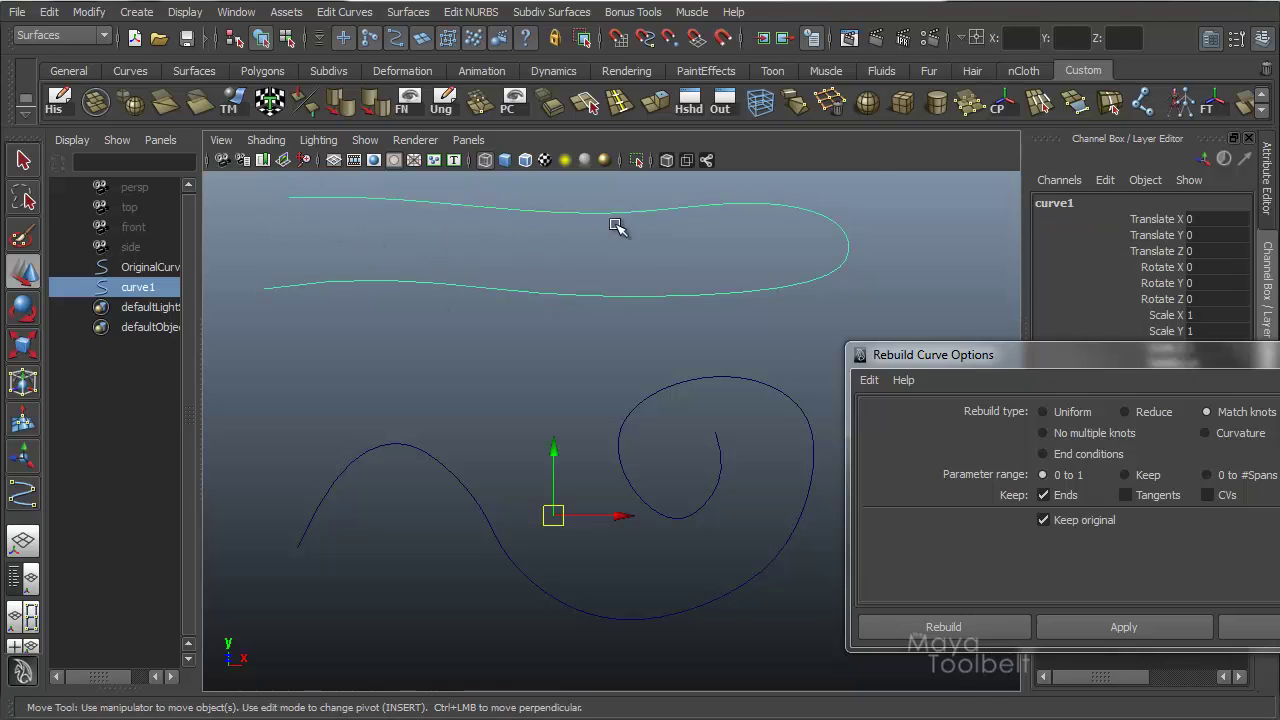
- Rebuild the spiral against the U-shaped curve with Match knots, parameter range 0 to 1, keeping ends and the original
click(468, 453)
alt+drag(480, 429, 523, 409)
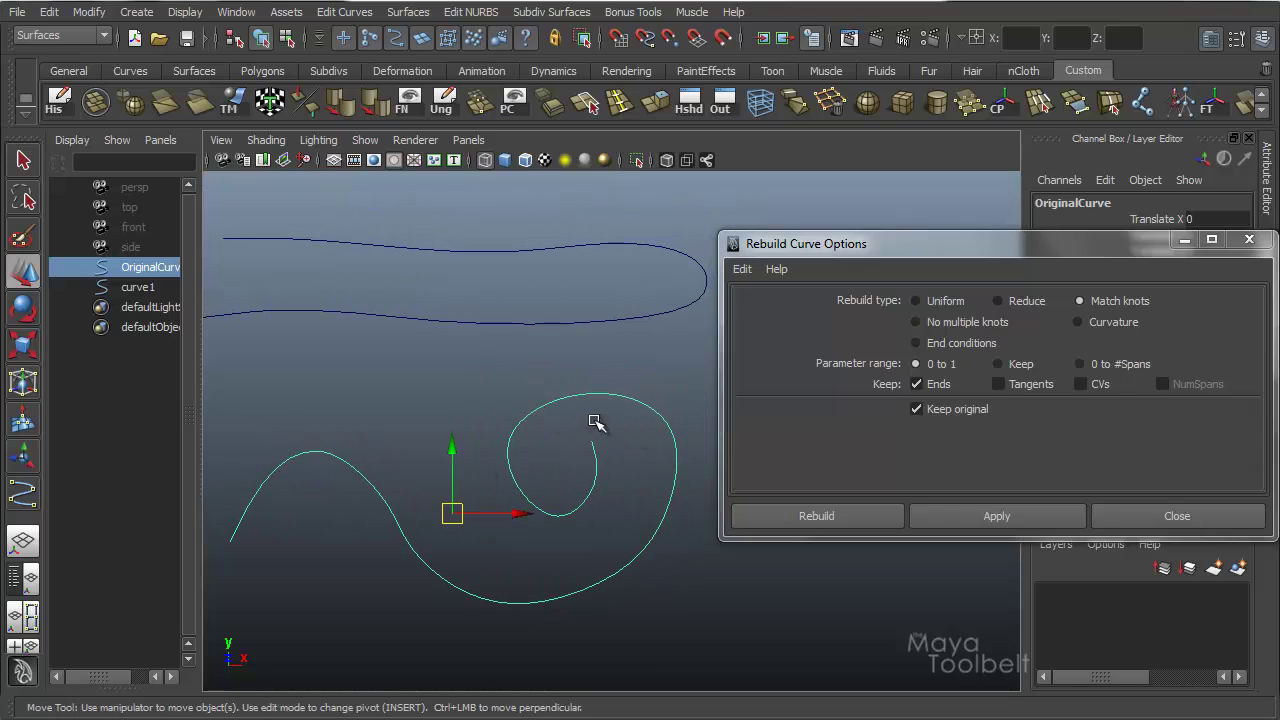
drag(366, 357, 486, 257)
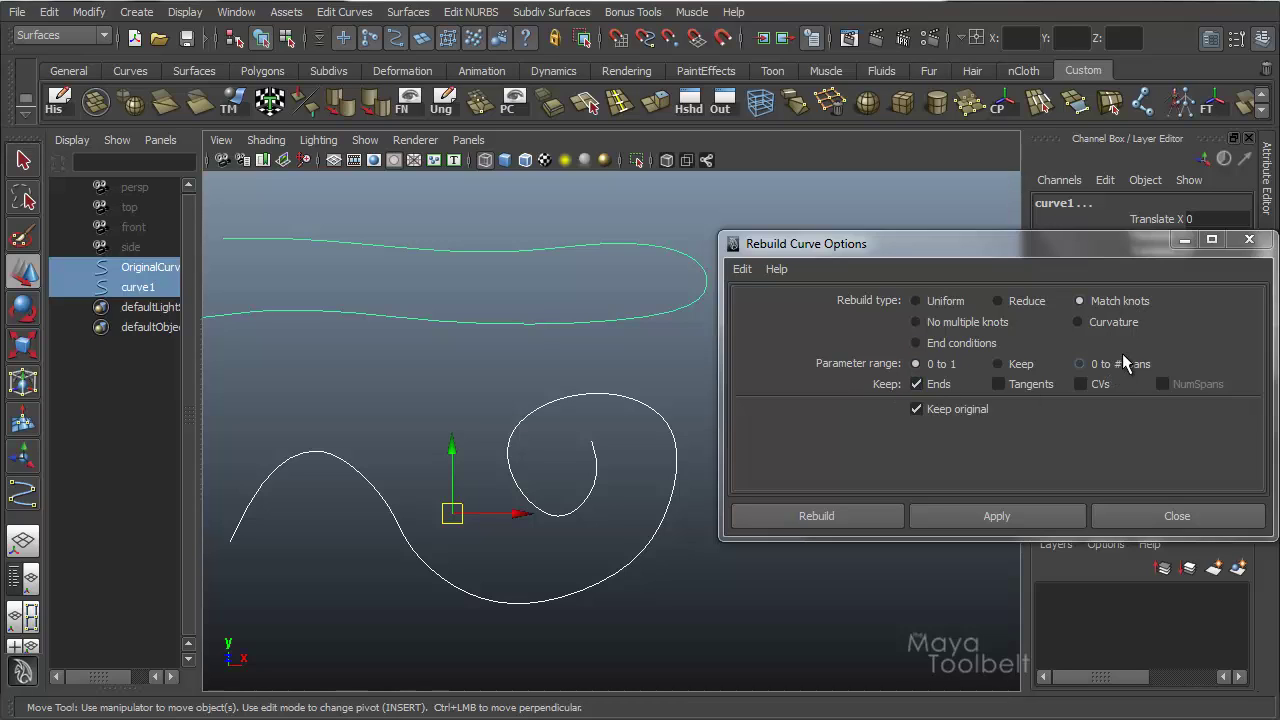
click(996, 518)
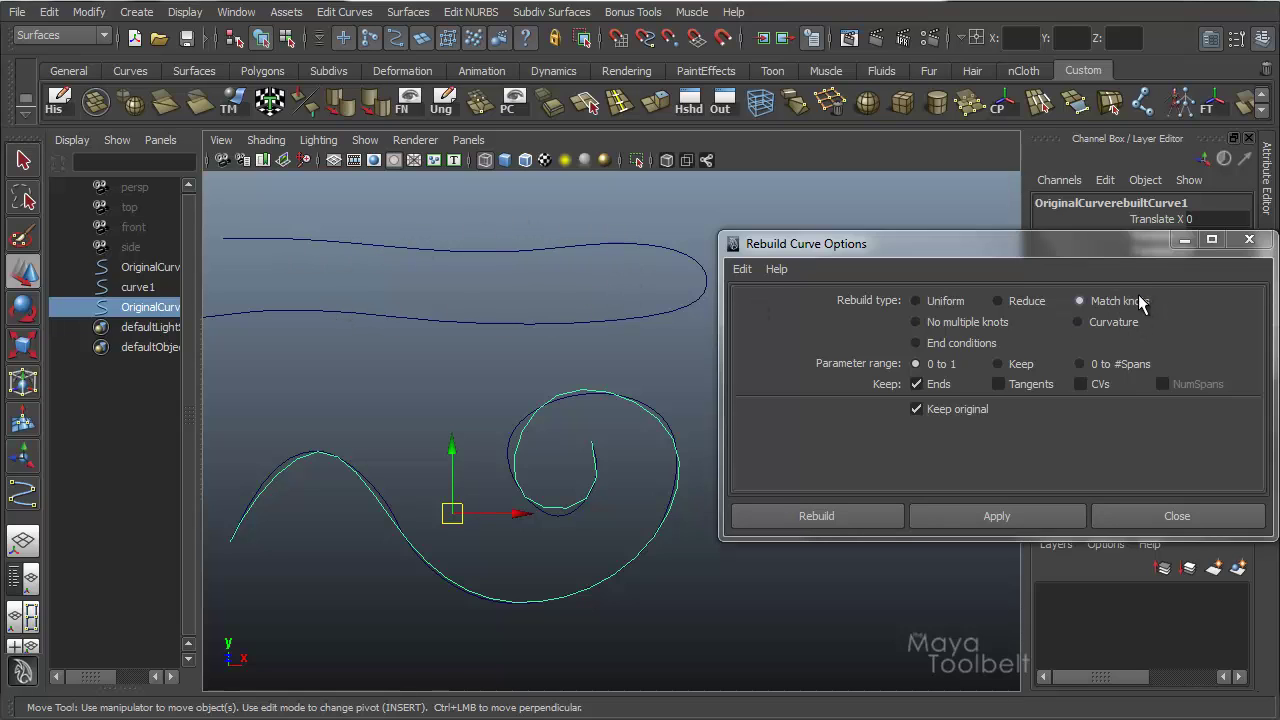
- Display the rebuilt spiral's control vertices to examine their layout, and return to object selection
drag(1110, 246, 870, 716)
right_drag(757, 471, 677, 471)
alt+middle_drag(760, 472, 886, 429)
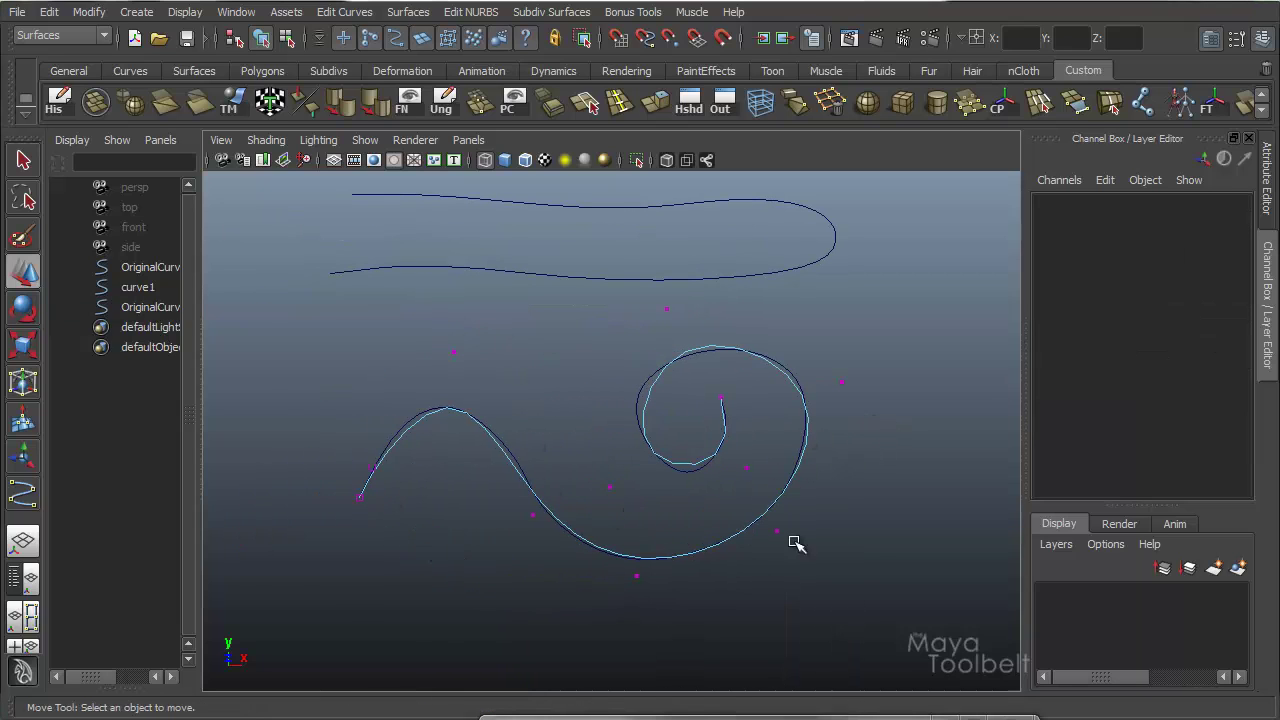
alt+middle_drag(818, 540, 759, 542)
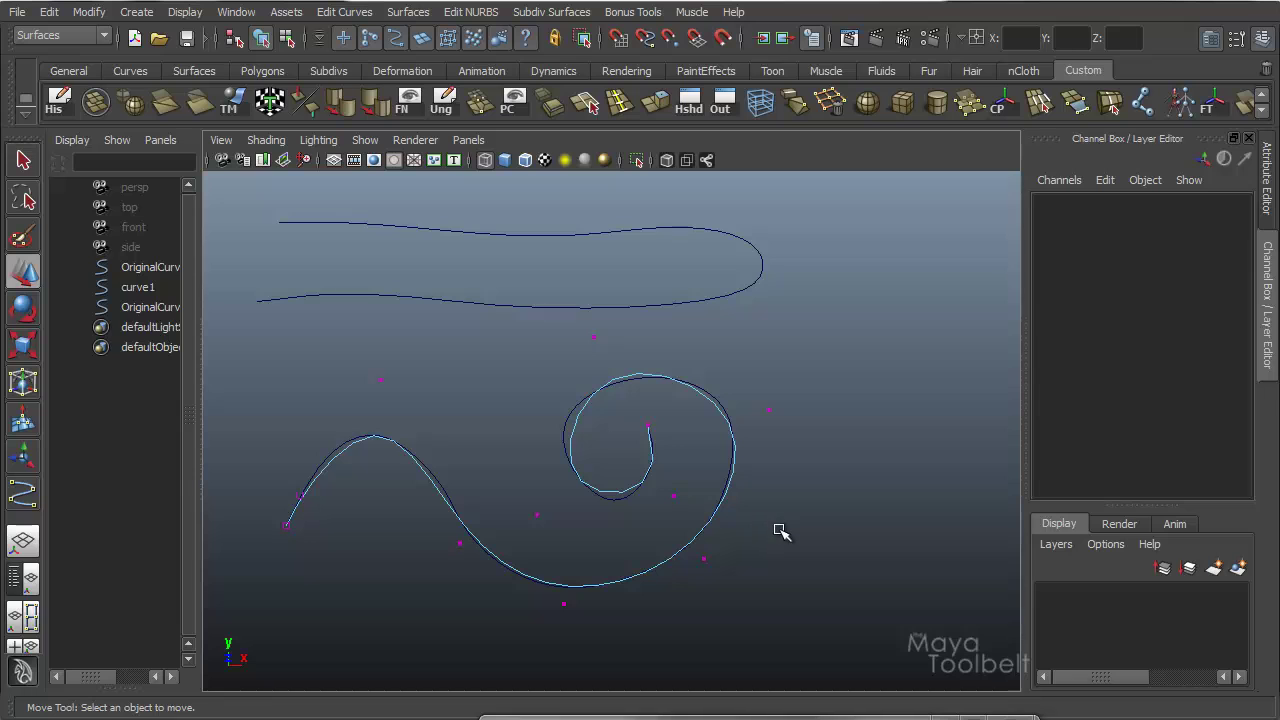
click(261, 37)
- Compare the spans and Min Max values of the U-shaped curve and the rebuilt spiral in the Attribute Editor
key(ctrl+a)
alt+drag(691, 431, 612, 376)
click(628, 340)
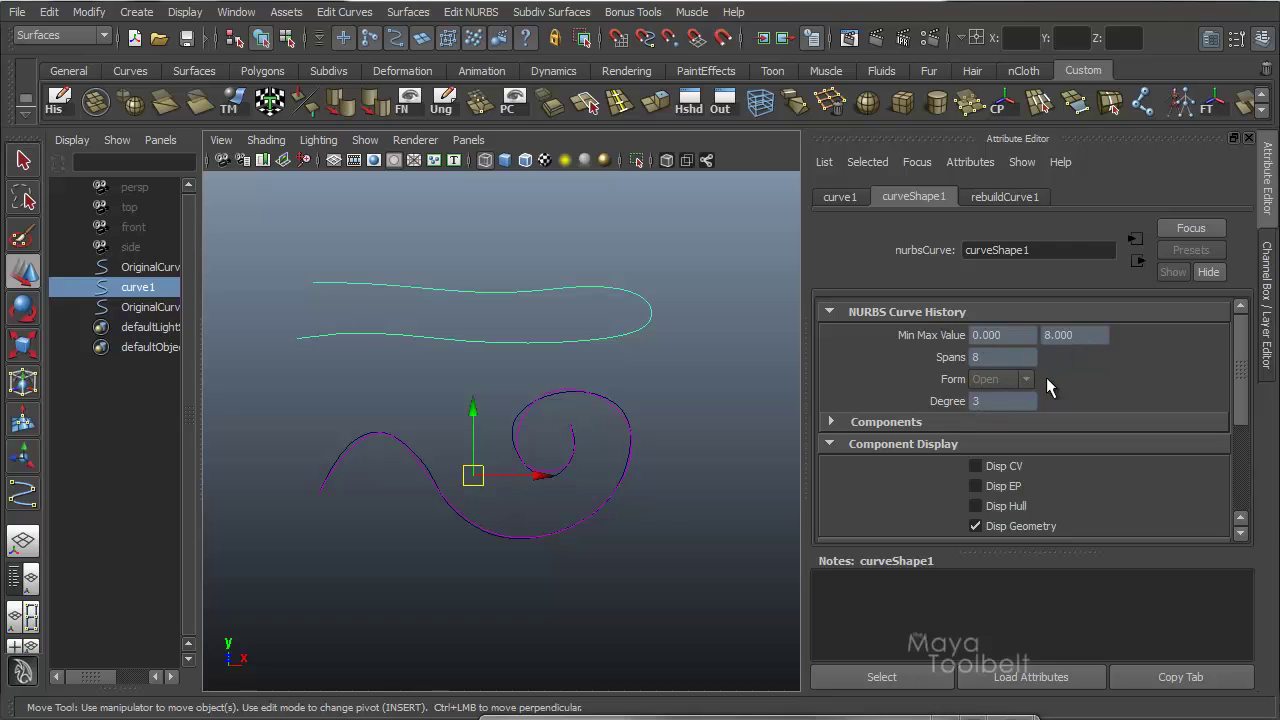
click(521, 424)
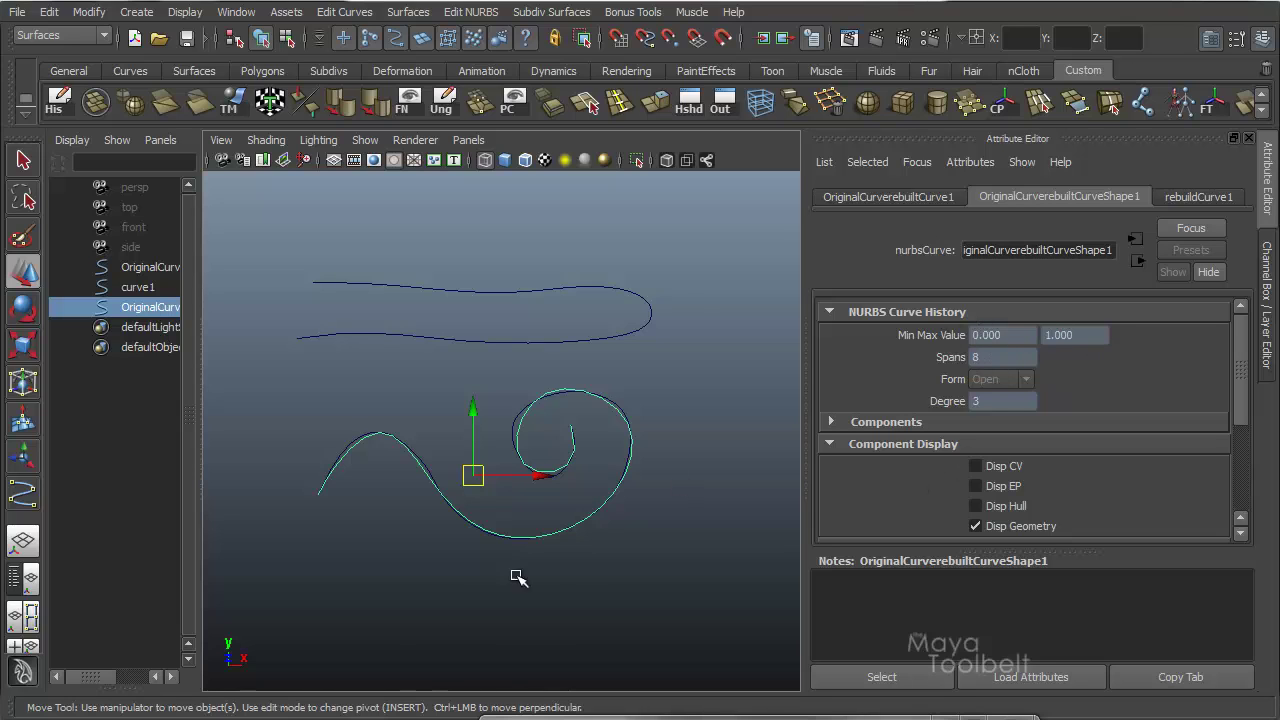
- Bring back the Rebuild Curve options and check the parameter ranges of the U-shaped curve and the original spiral beside them
click(930, 104)
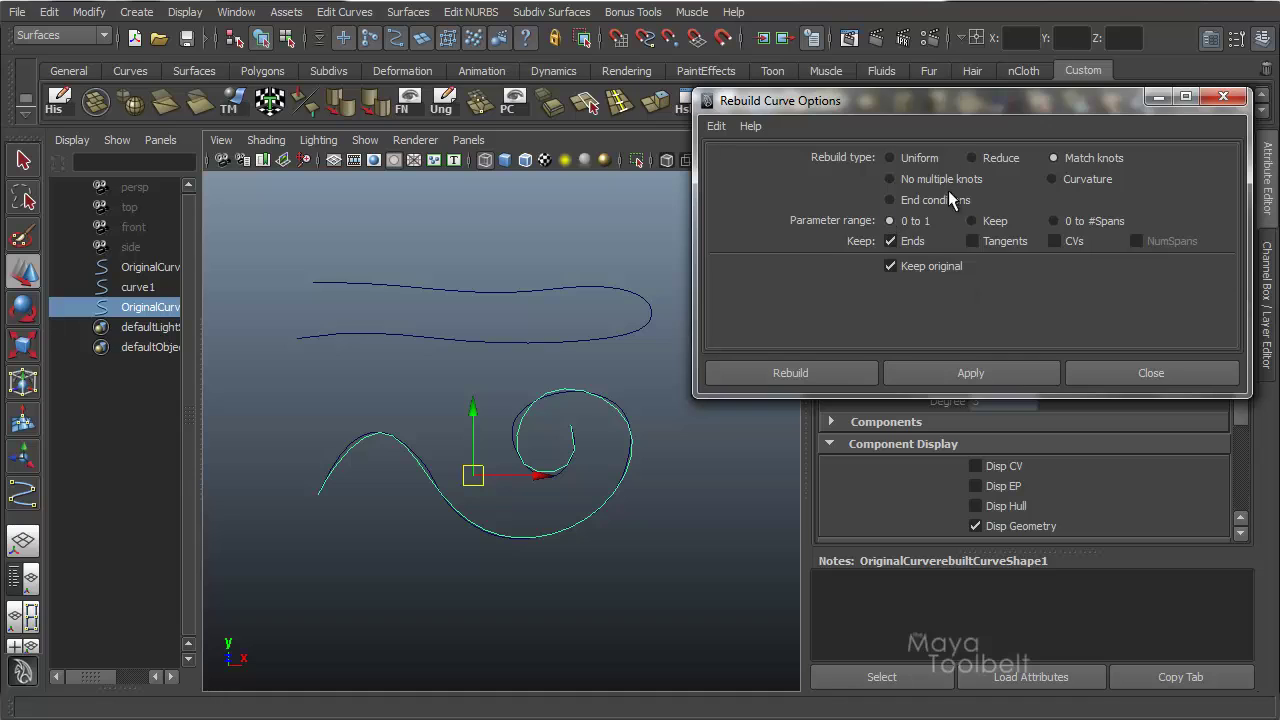
drag(987, 93, 1023, 533)
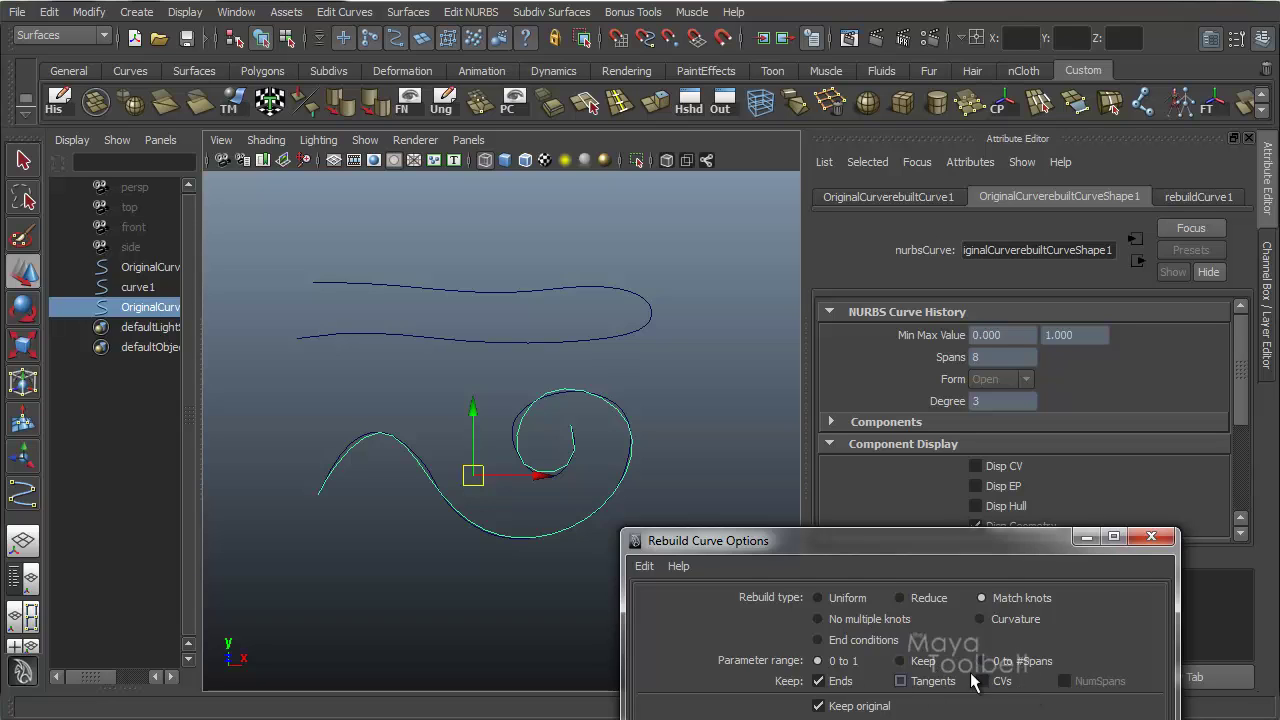
drag(938, 533, 956, 506)
click(648, 318)
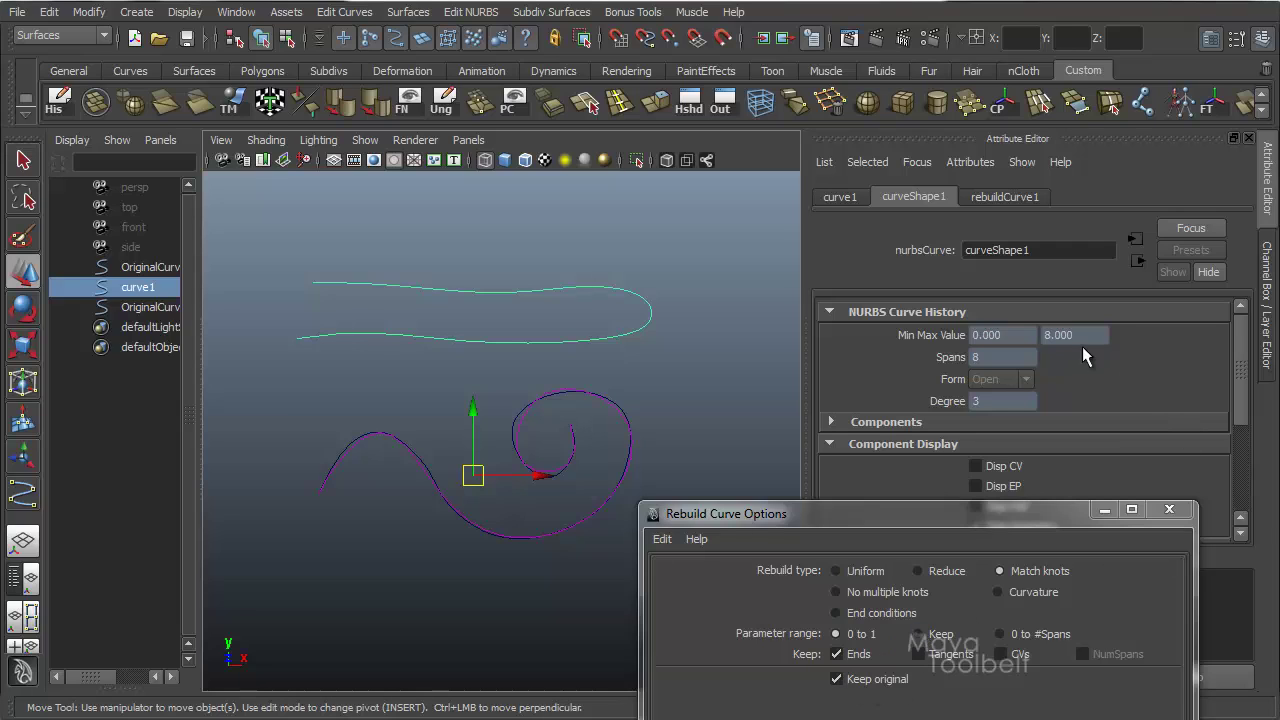
click(516, 420)
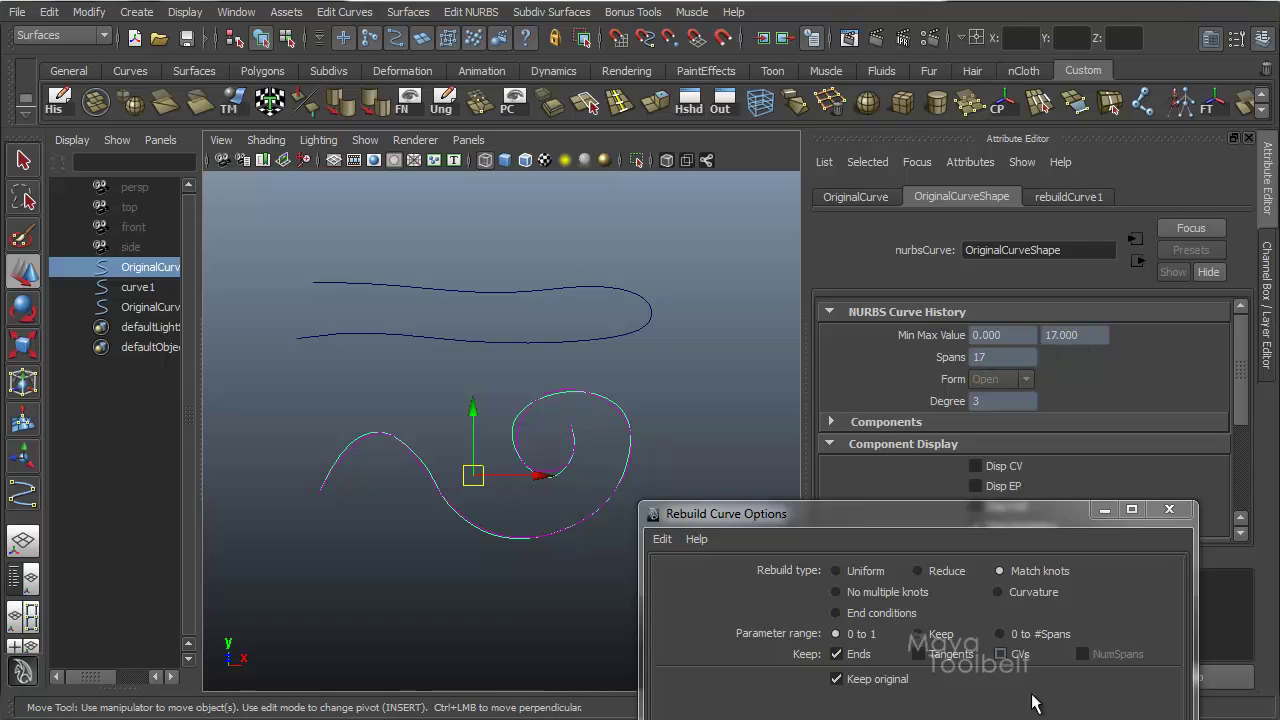
- Set the Match knots parameter range to 0 to #Spans and delete the U-shaped curve
click(1010, 633)
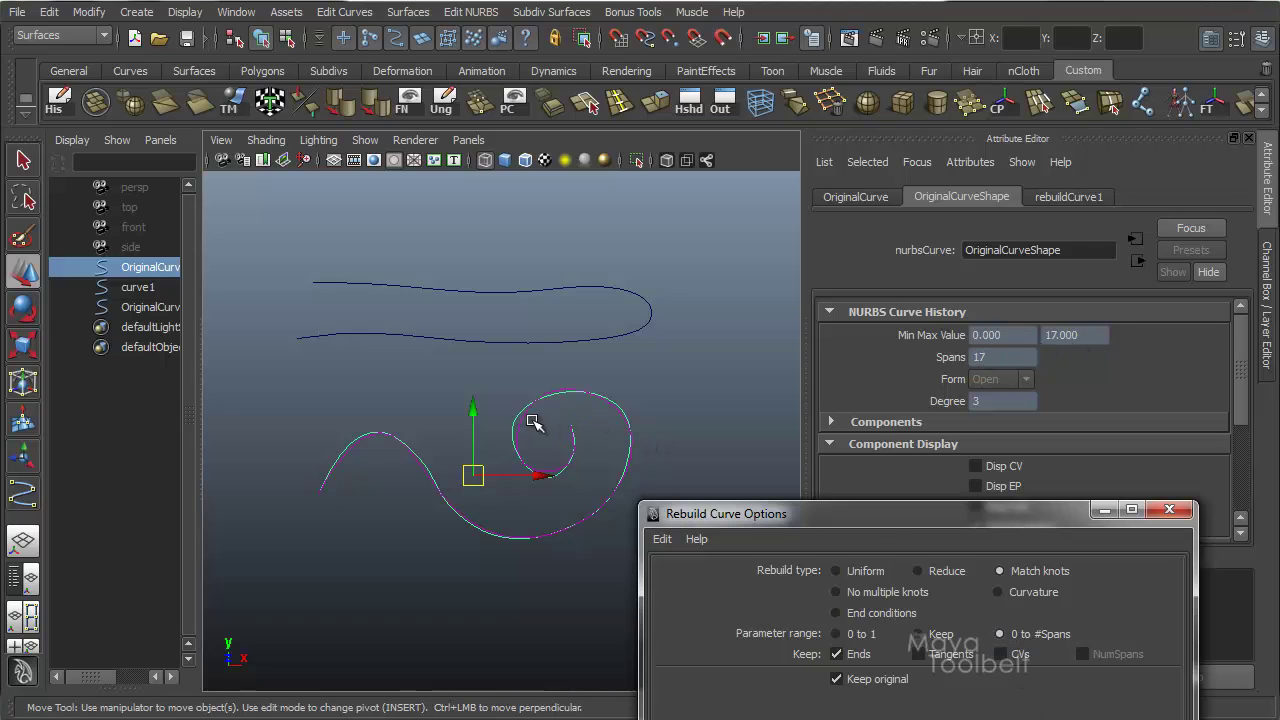
click(917, 715)
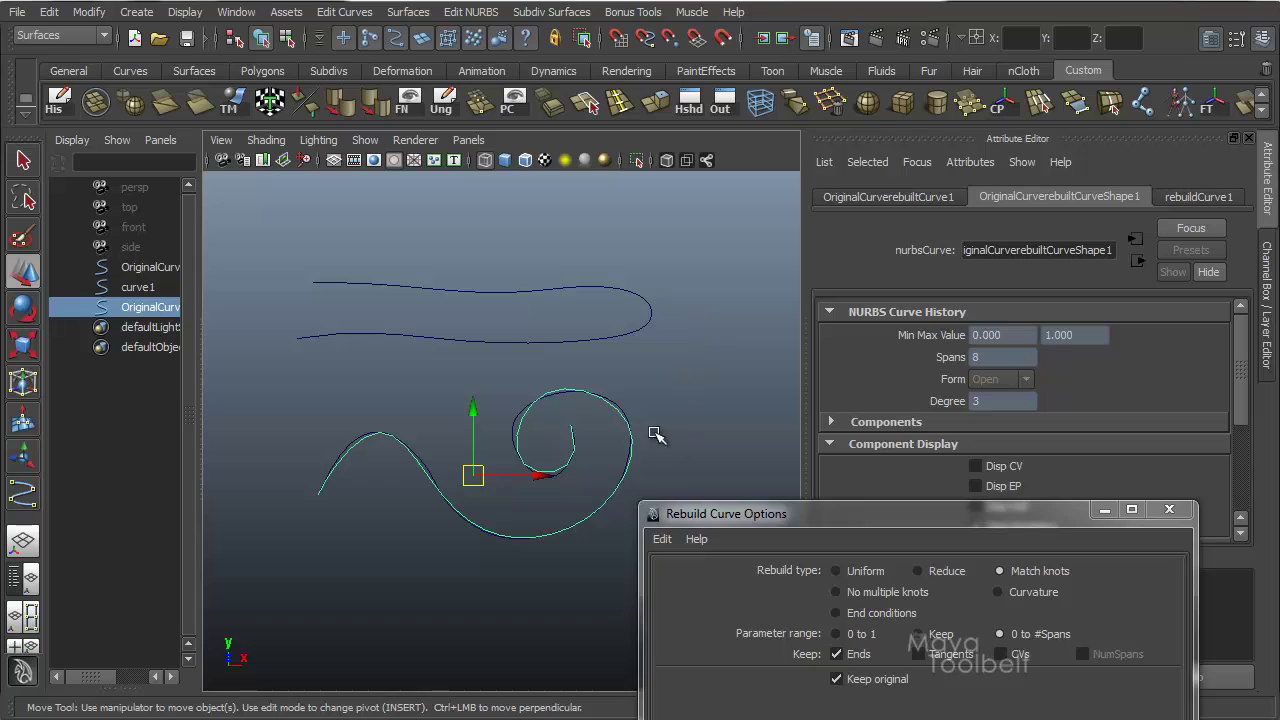
click(549, 321)
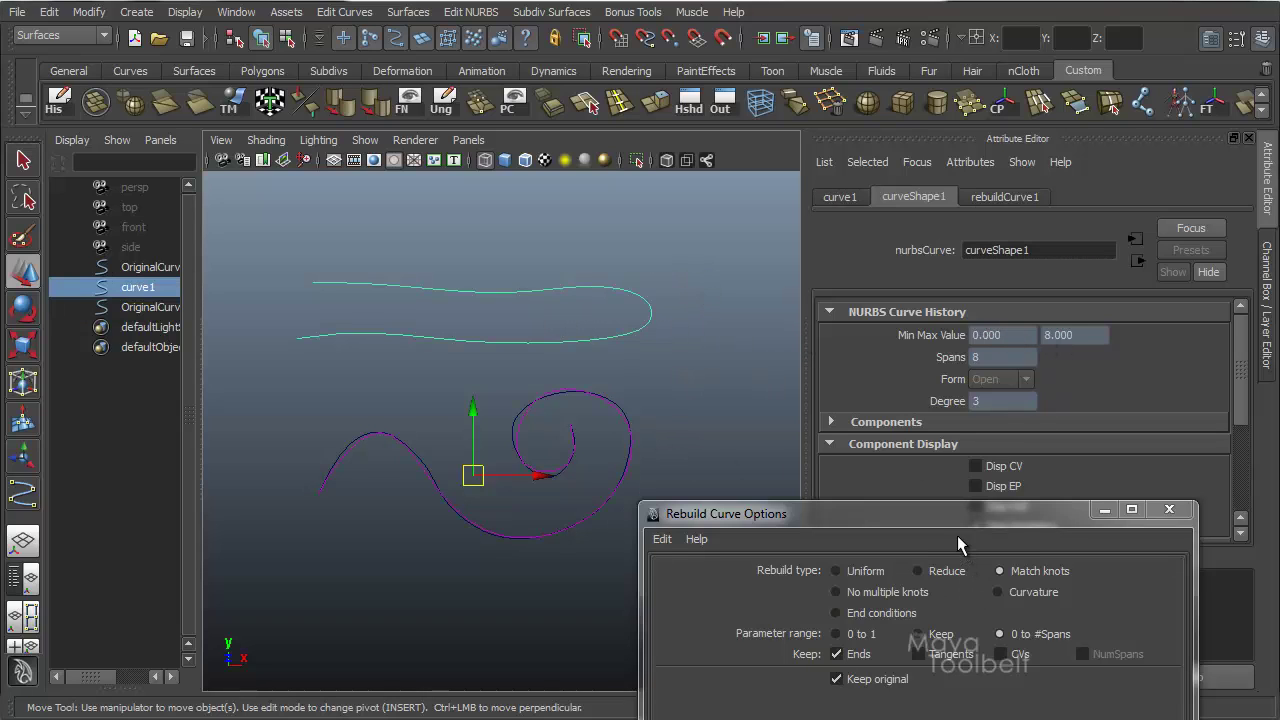
drag(960, 513, 1003, 333)
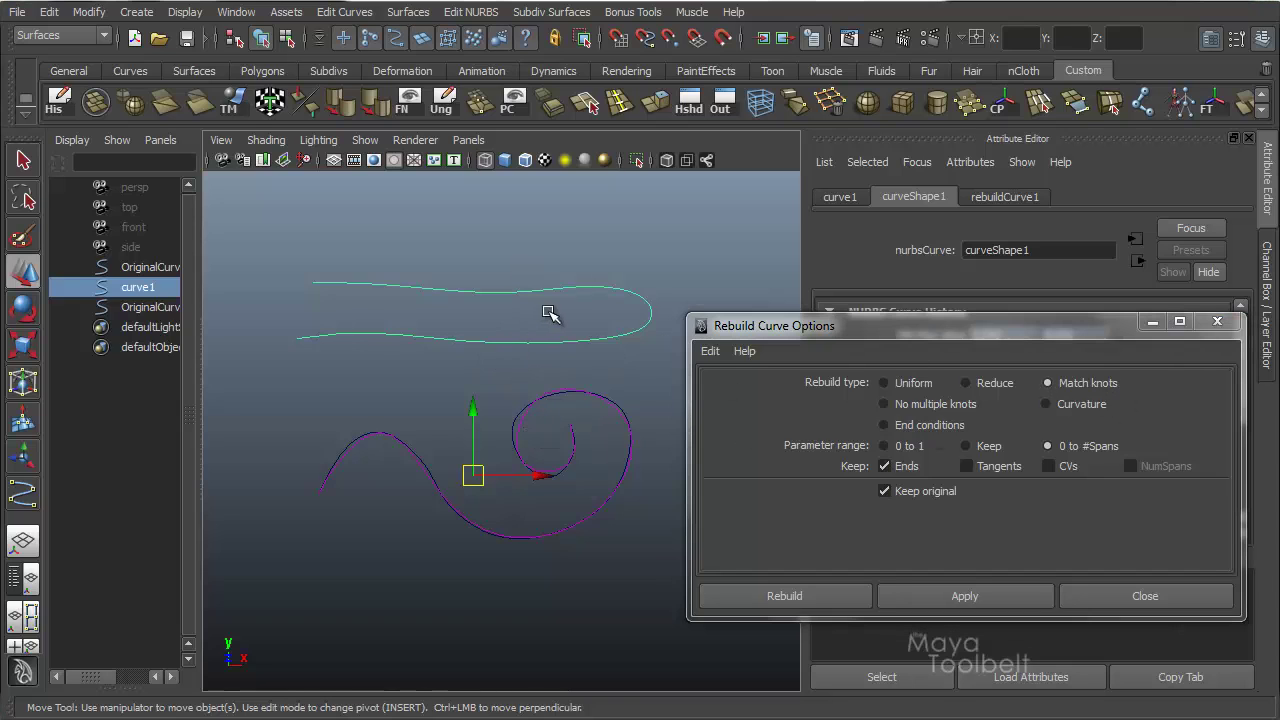
key(Delete)
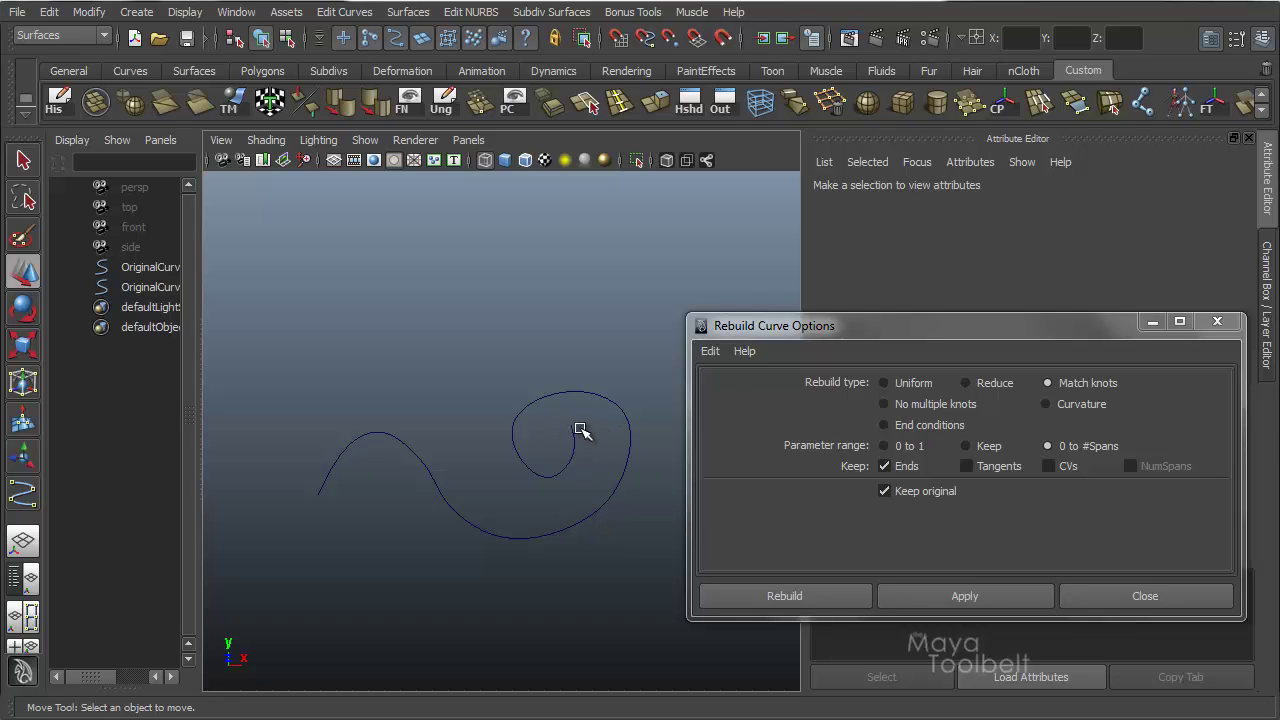
- Rebuild both spirals with No multiple knots and range 0 to 1, keeping originals, and delete every curve except the original spiral
click(160, 288)
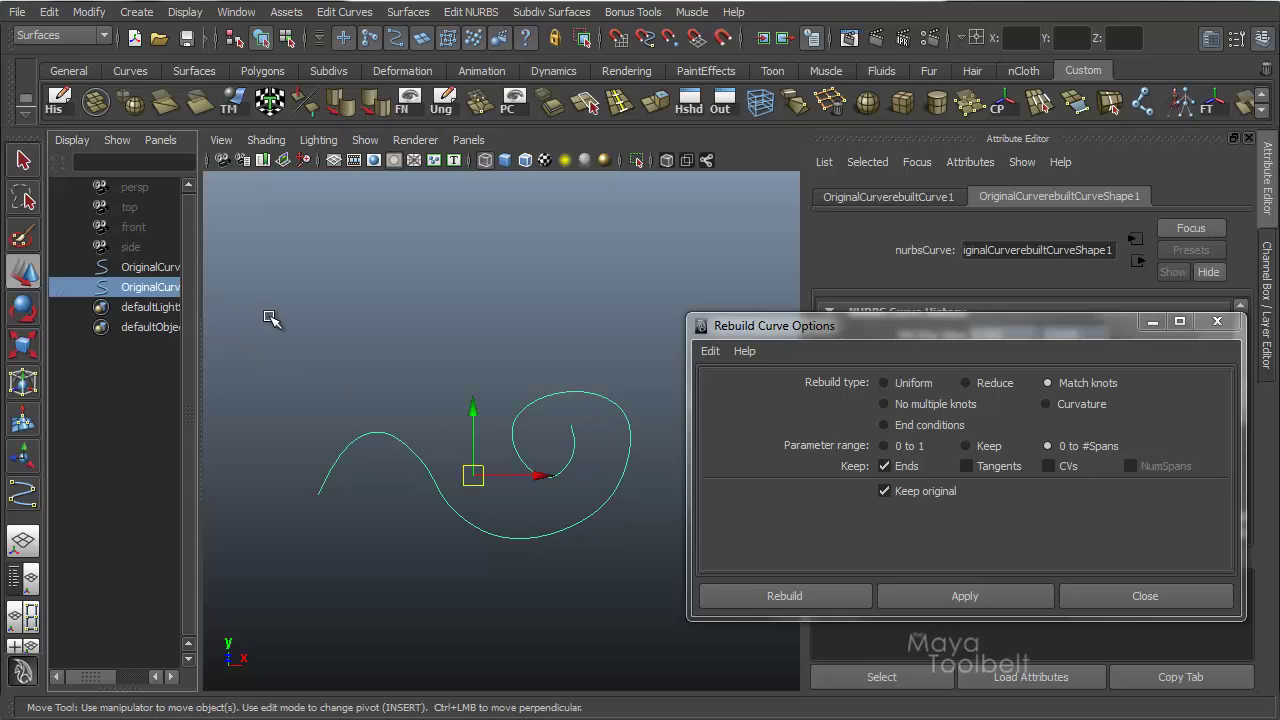
ctrl+click(155, 267)
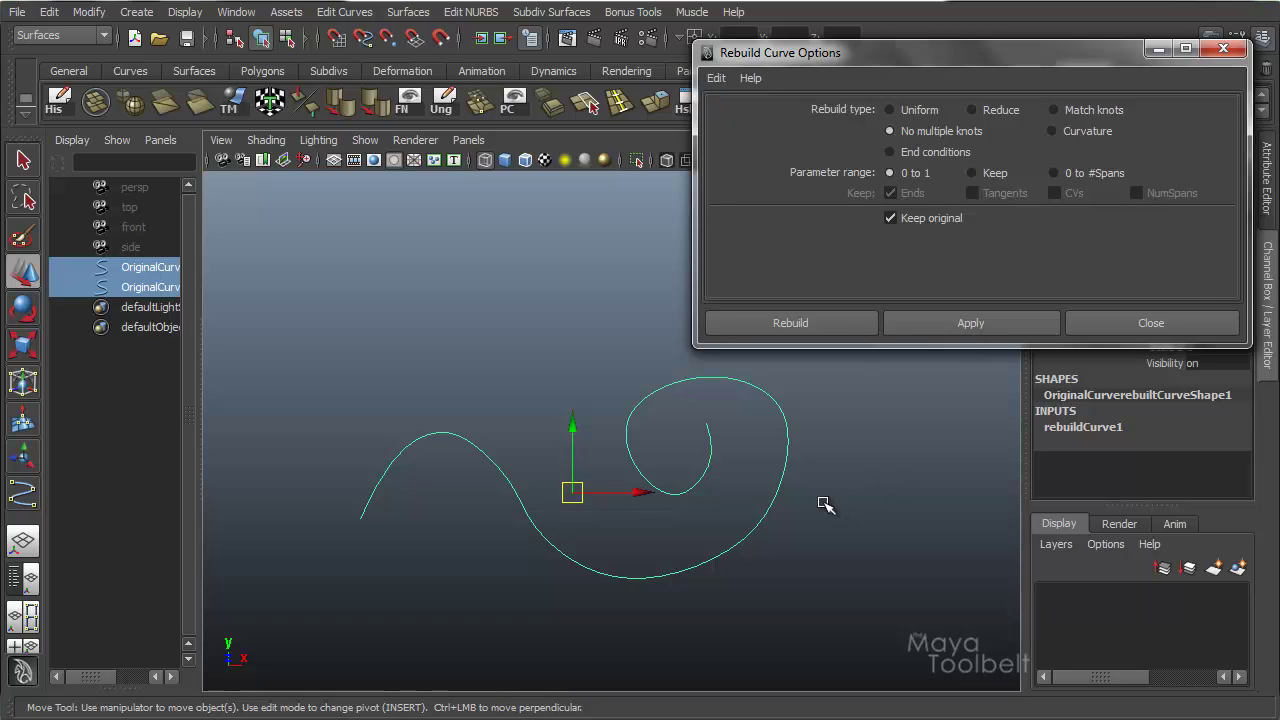
click(970, 329)
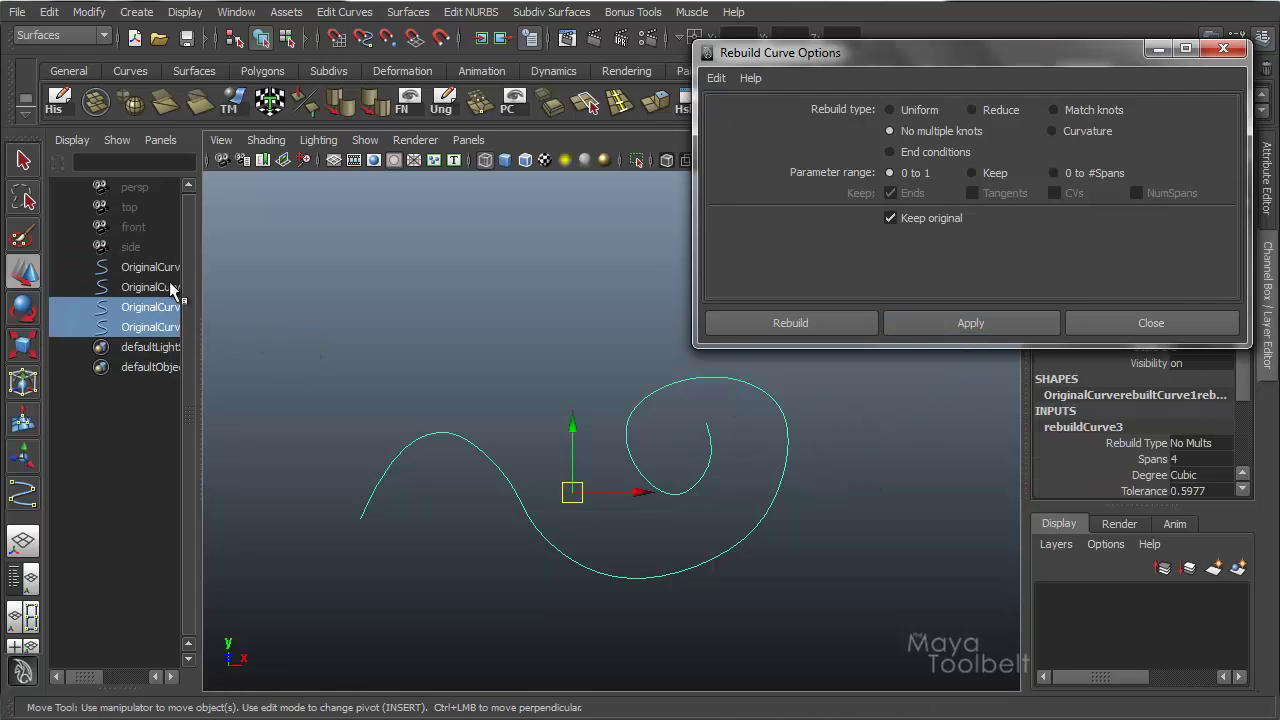
ctrl+click(157, 287)
key(Delete)
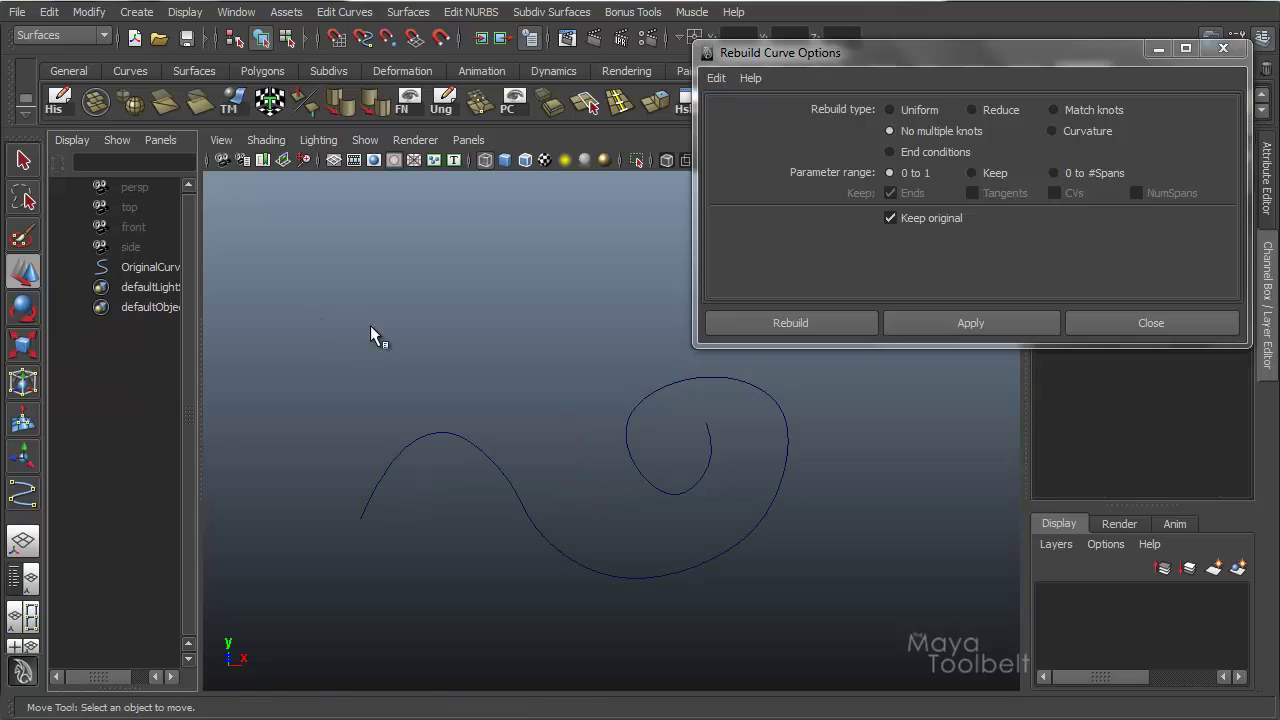
- Rebuild the original spiral with Curvature, parameter range Keep, Local positional tolerance 0.5977, keeping the original
drag(400, 377, 606, 532)
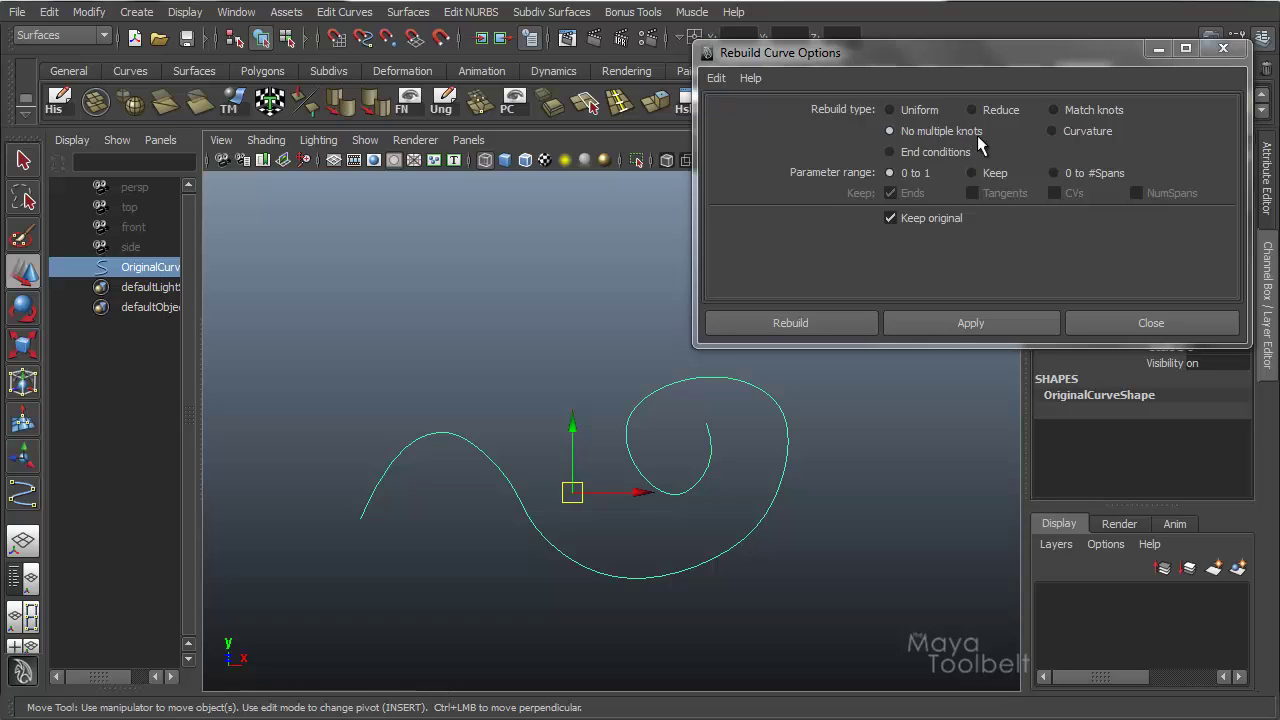
click(1077, 128)
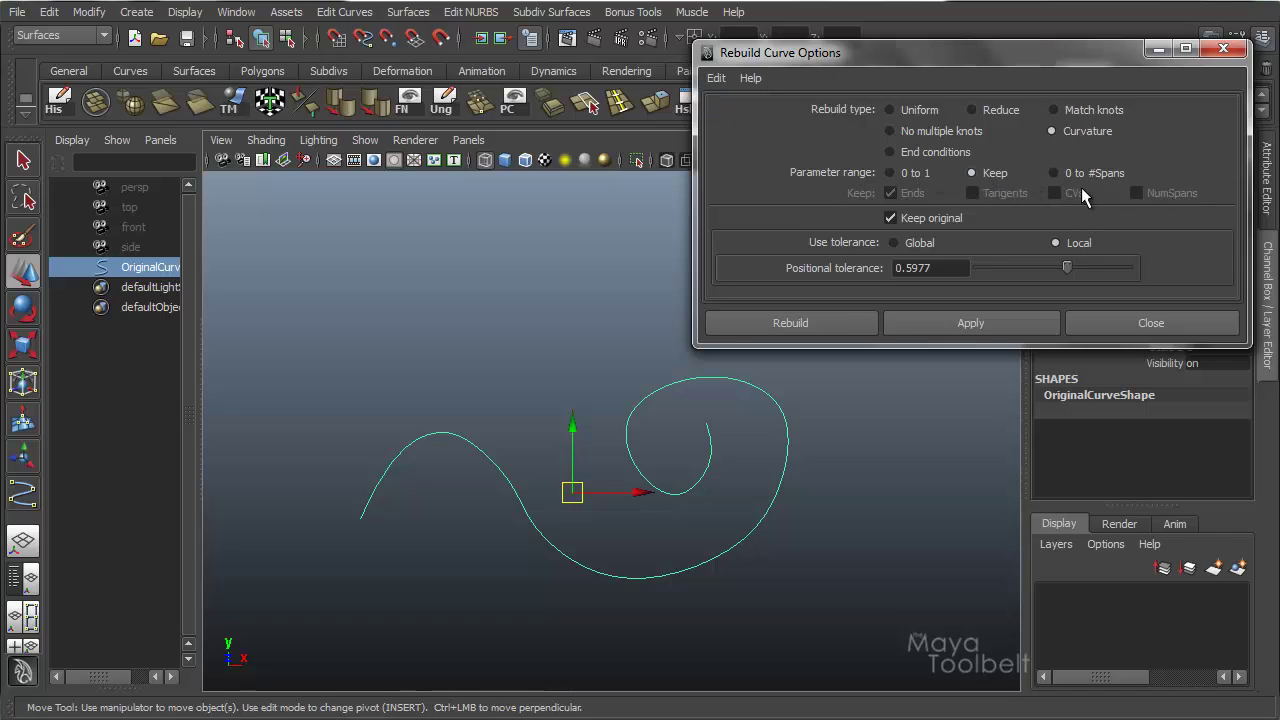
click(985, 321)
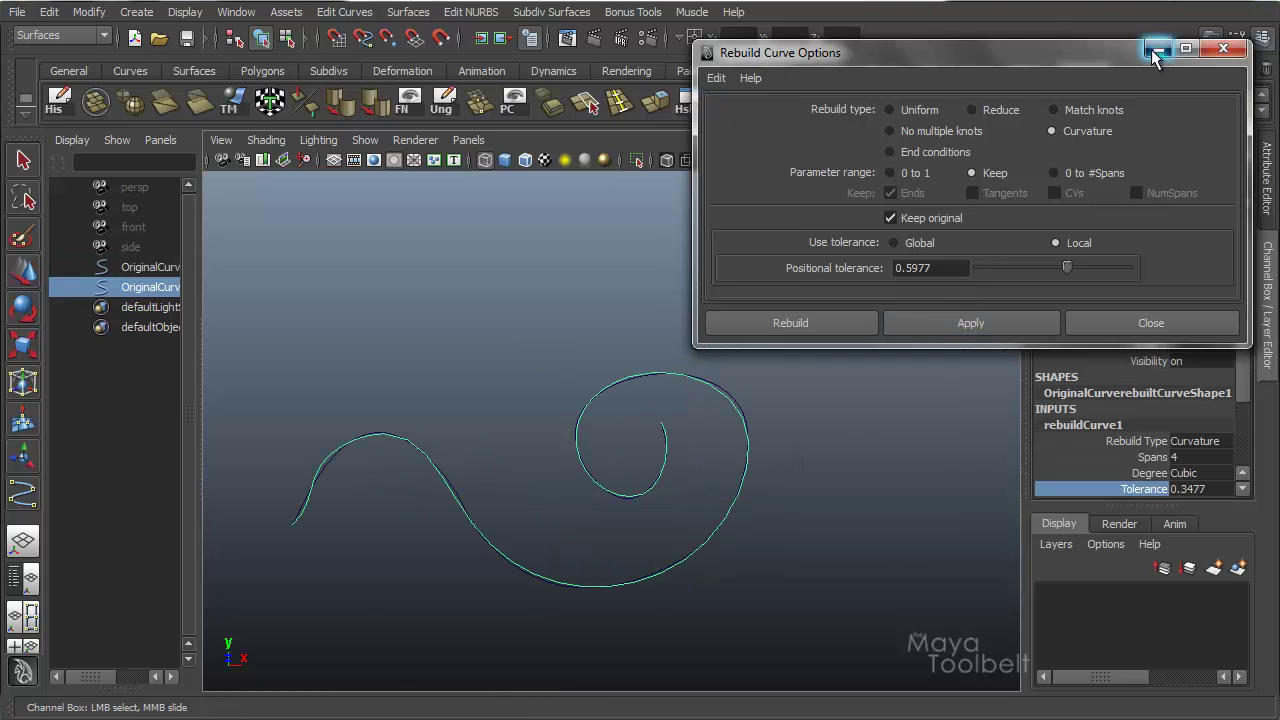
- Hide the options window and vary the rebuilt spiral's Tolerance in its rebuildCurve inputs to study the effect on its shape
click(1158, 49)
drag(1246, 366, 1248, 446)
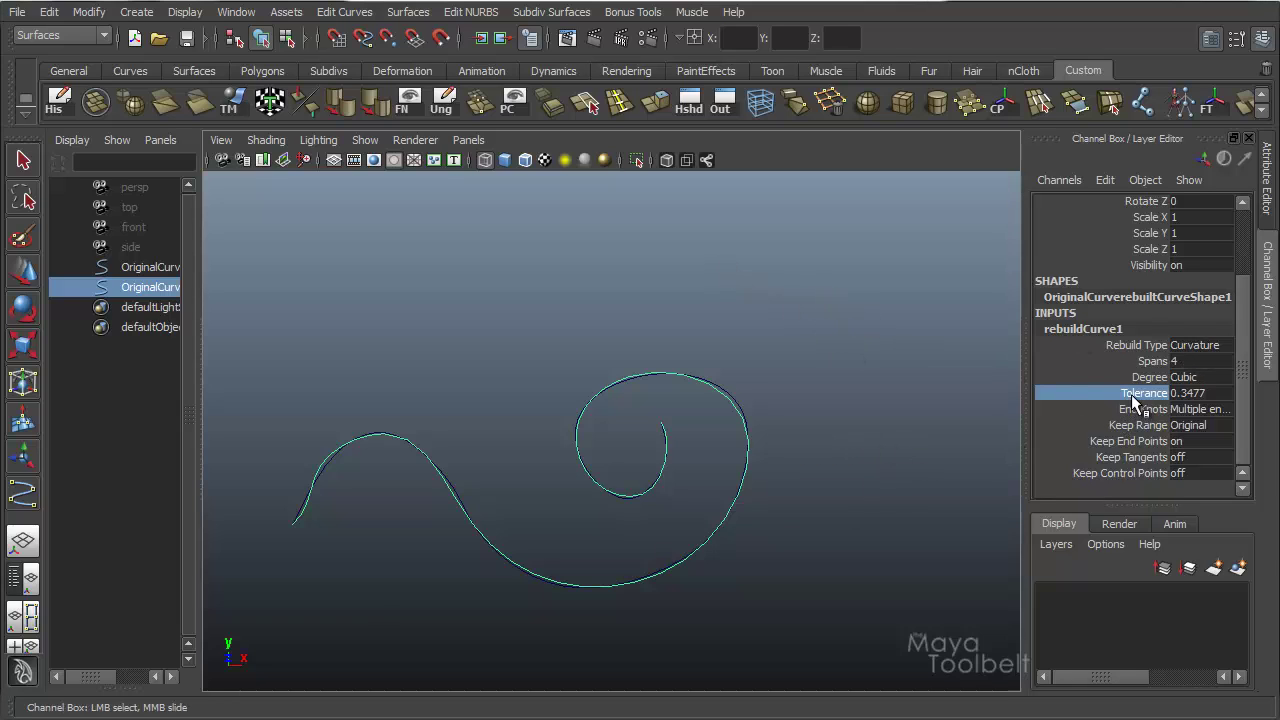
middle_drag(772, 297, 771, 331)
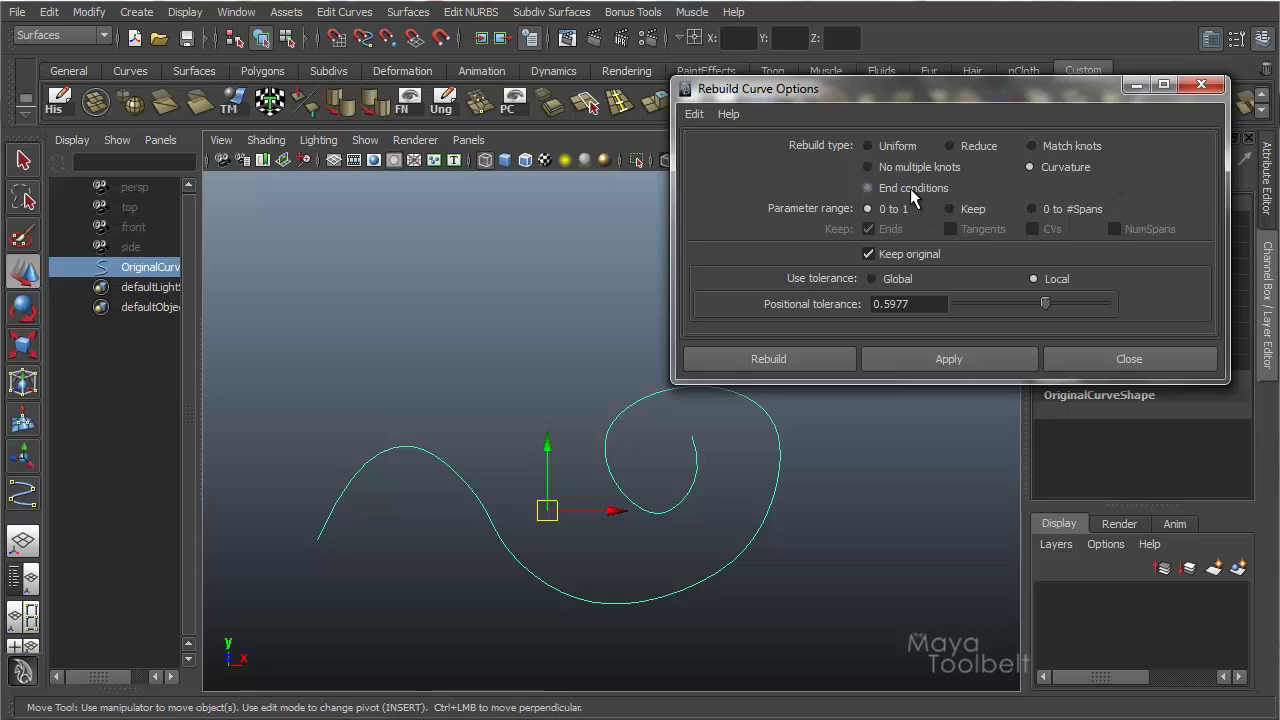
- Rebuild the original spiral with End conditions set to Multiple knots and parameter range 0 to 1, keeping the original
click(910, 188)
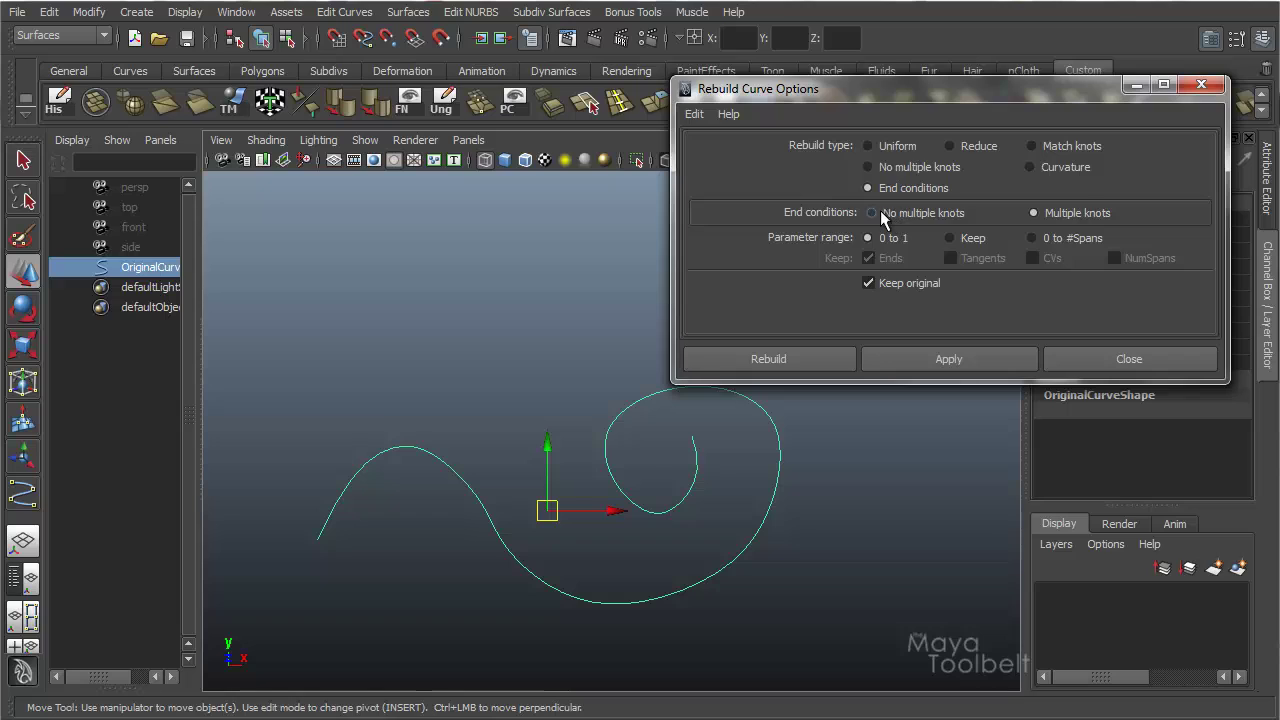
click(911, 212)
click(1035, 213)
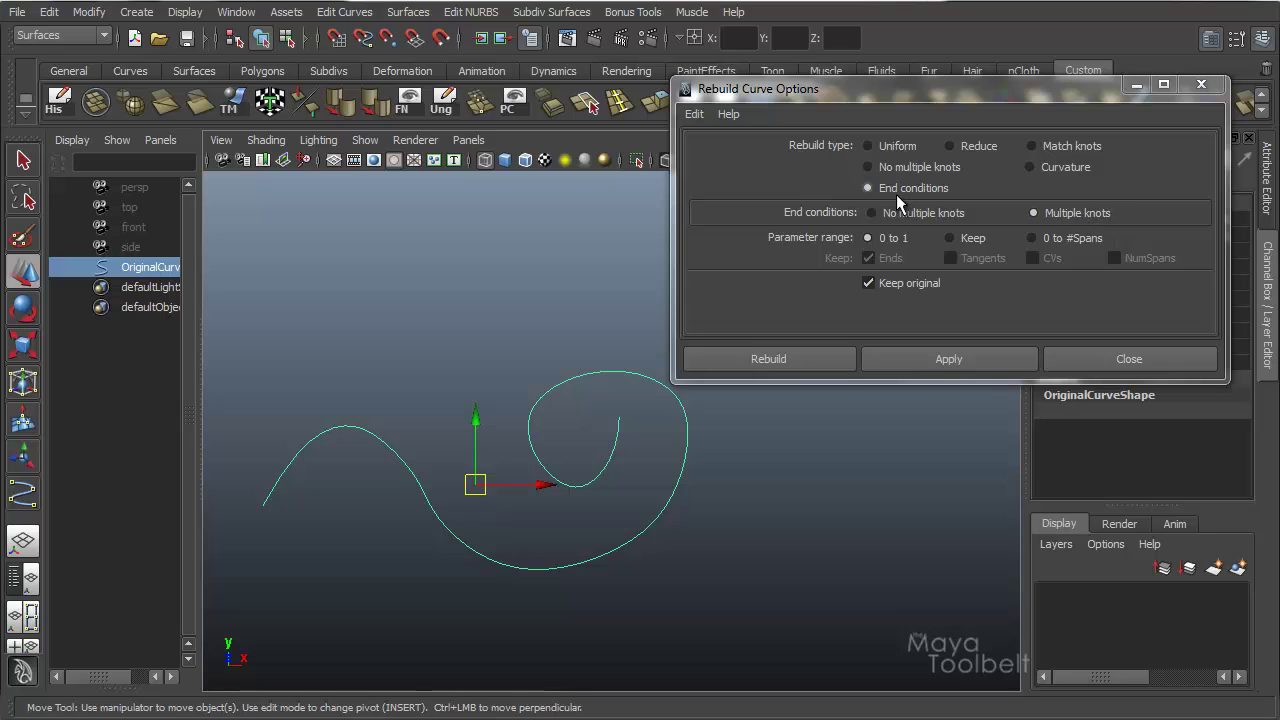
click(948, 358)
- Move the rebuilt spiral straight up so that it sits above the original, and frame both curves
drag(477, 425, 497, 208)
alt+middle_drag(815, 491, 817, 494)
alt+right_drag(817, 494, 697, 485)
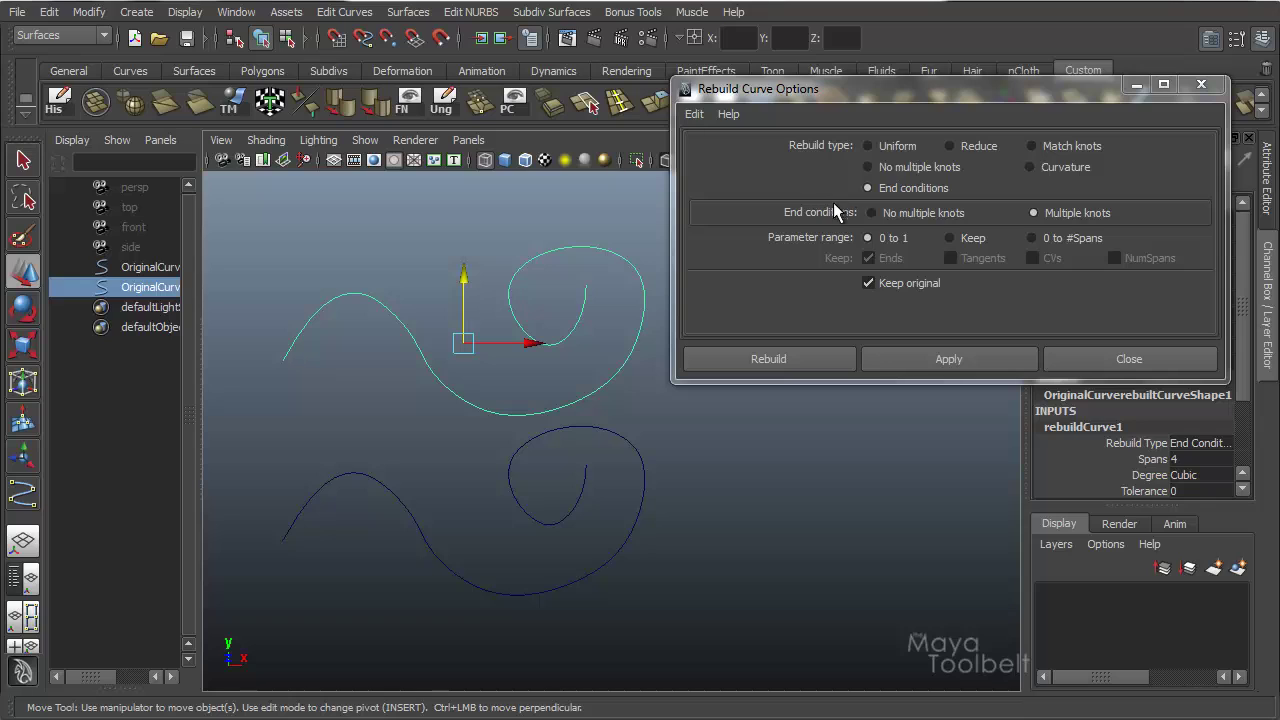
alt+middle_drag(491, 391, 534, 343)
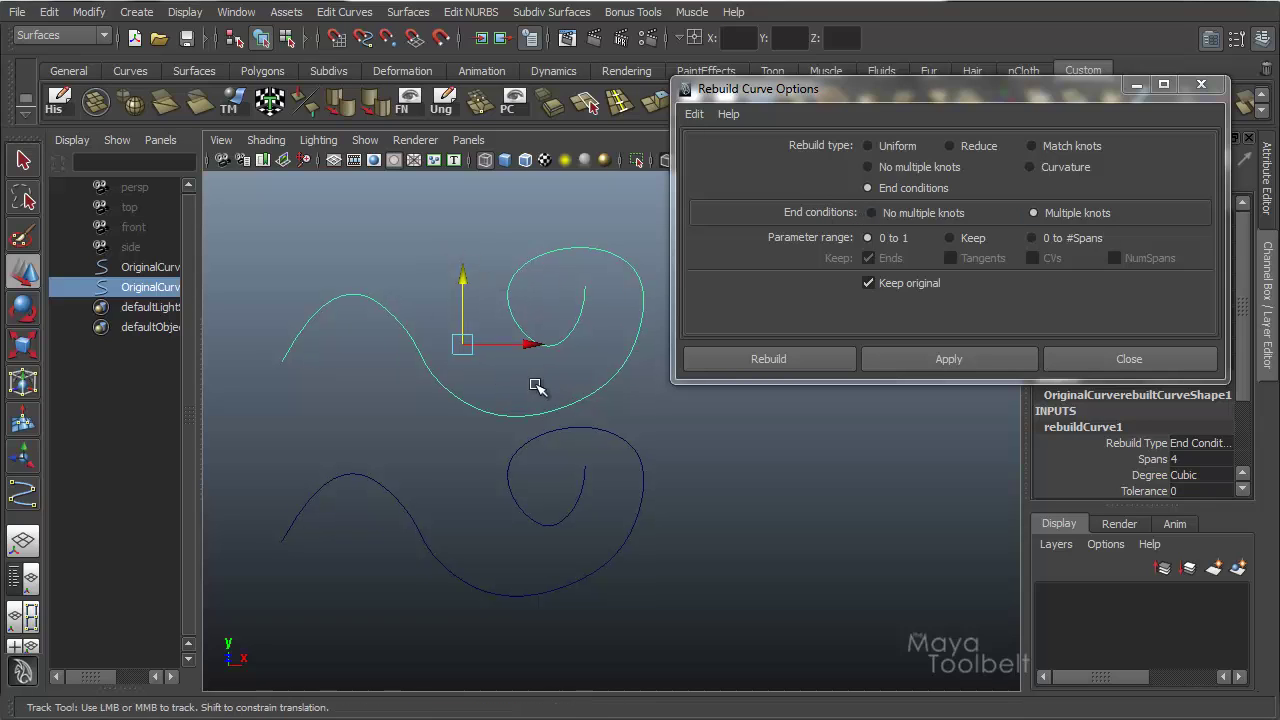
- Display the rebuilt spiral's control vertices and try moving the vertex at its outer start, then leave component editing
right_drag(486, 277, 445, 279)
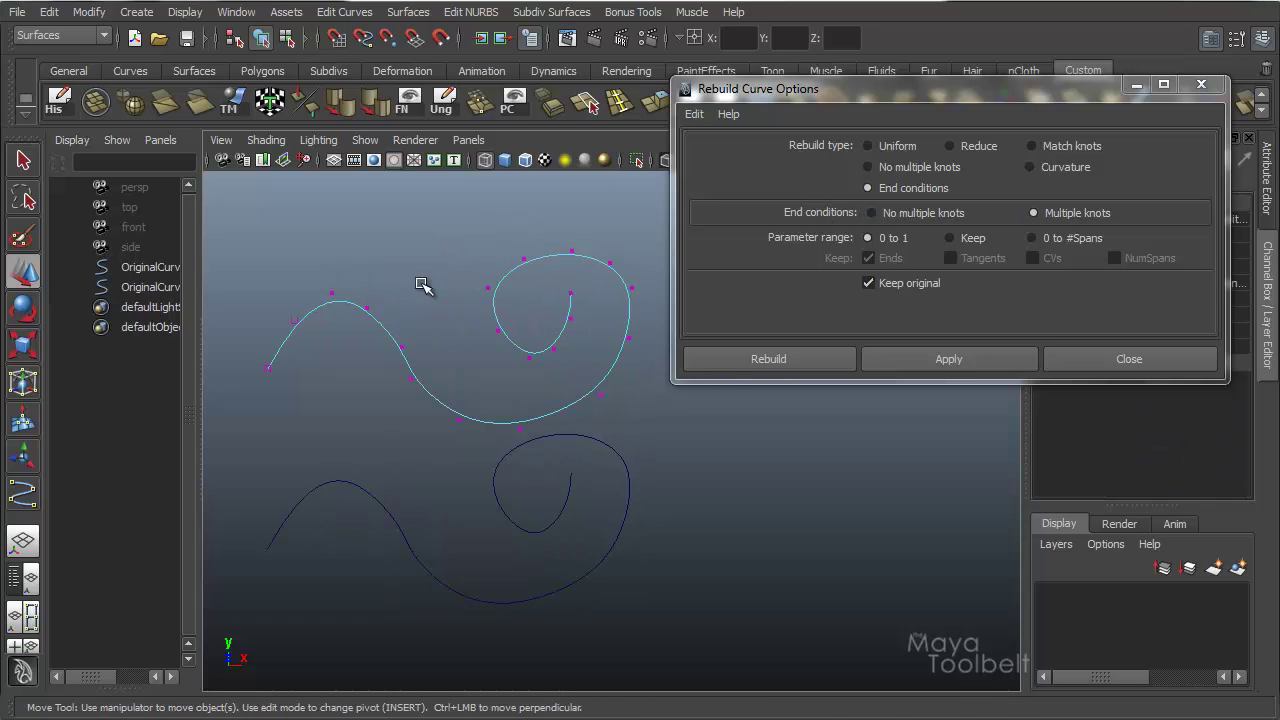
click(269, 372)
mouse_move(268, 367)
mouse_down()
mouse_move(251, 344)
mouse_move(336, 382)
mouse_move(282, 367)
mouse_move(331, 366)
mouse_move(252, 348)
mouse_move(278, 362)
mouse_move(267, 370)
mouse_up()
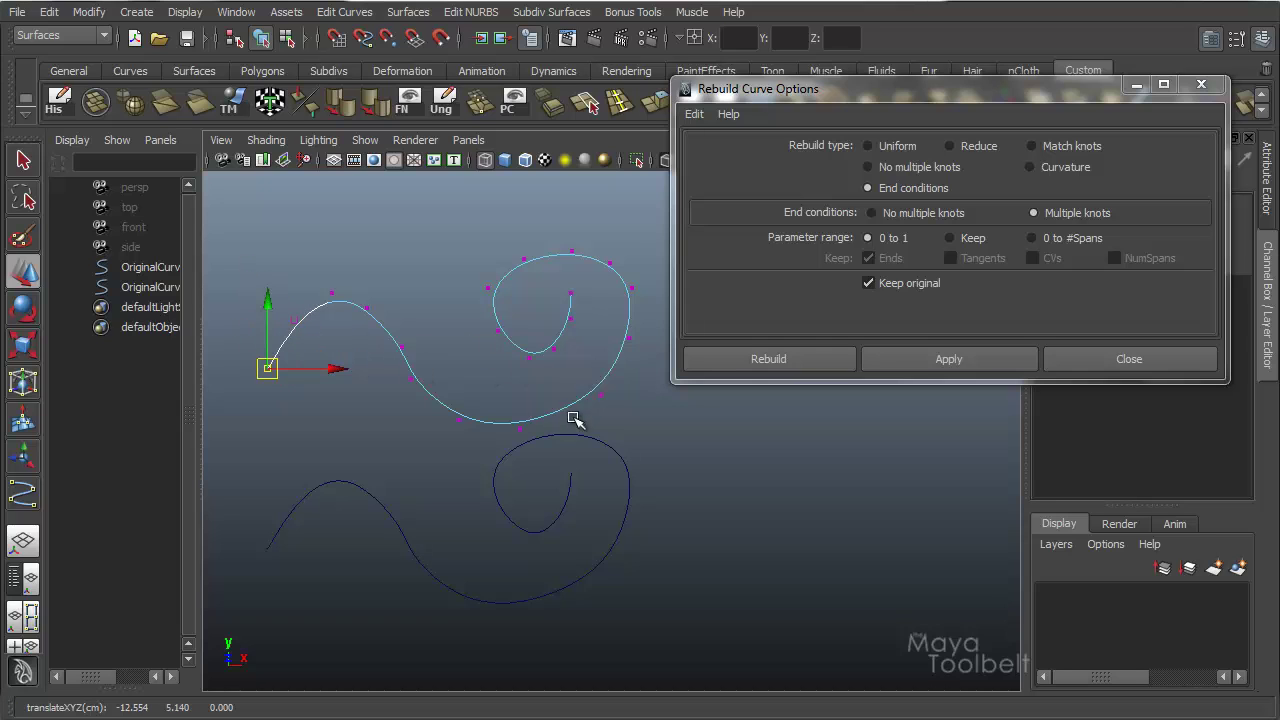
key(F8)
- Display the original spiral's control vertices and try moving its start vertex to see how the rebuilt copy follows
click(455, 528)
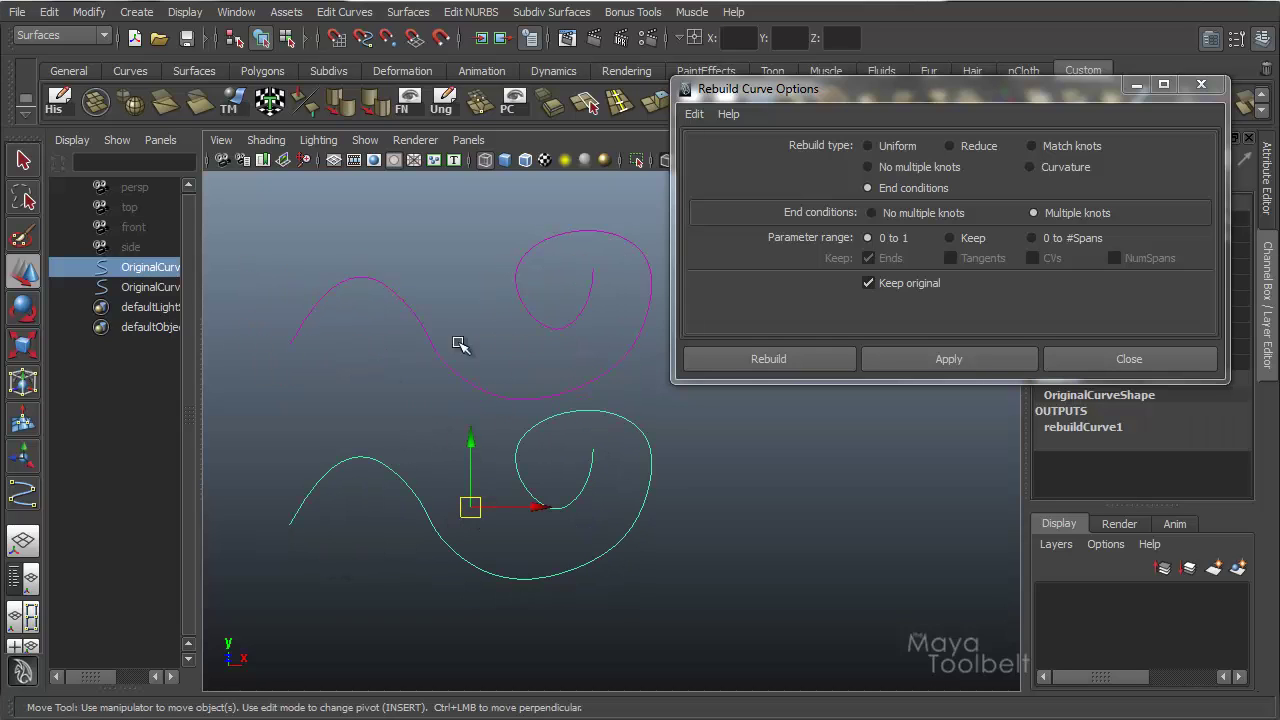
right_drag(415, 450, 314, 449)
click(289, 523)
mouse_move(300, 536)
mouse_down()
mouse_move(290, 547)
mouse_move(303, 537)
mouse_up()
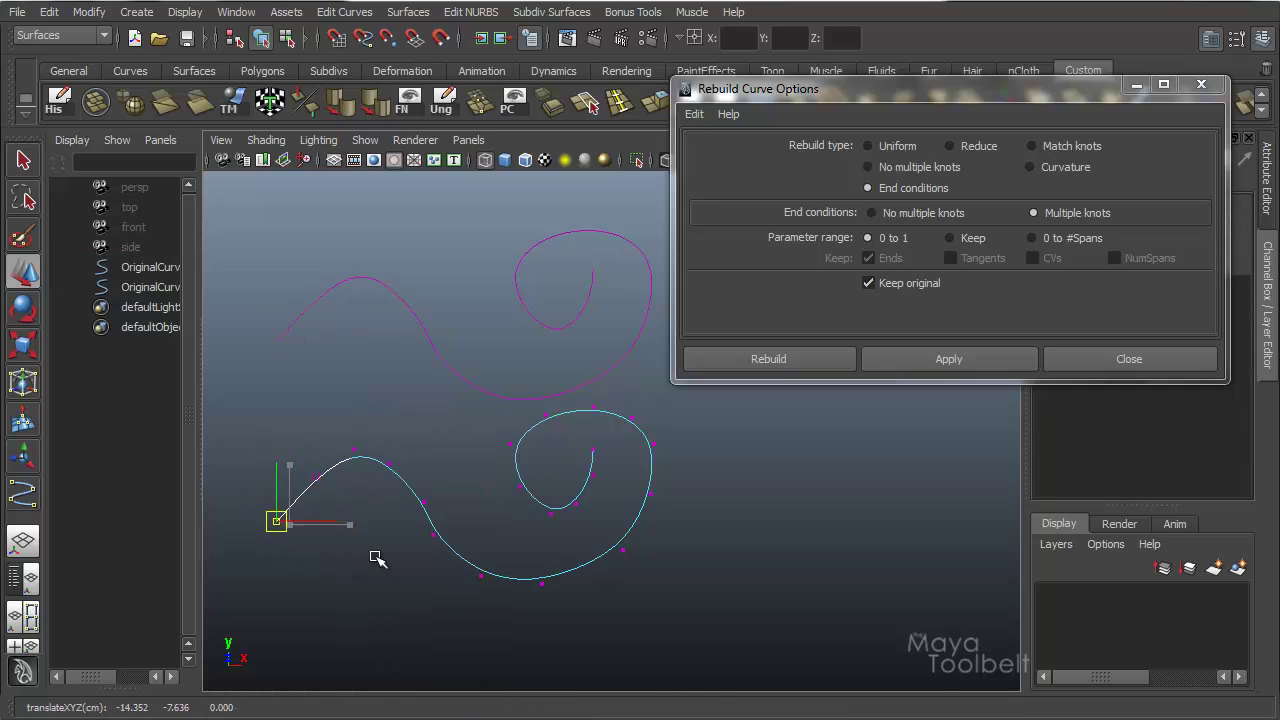
key(F8)
key(F8)
- Delete the rebuilt spiral above the original
click(408, 346)
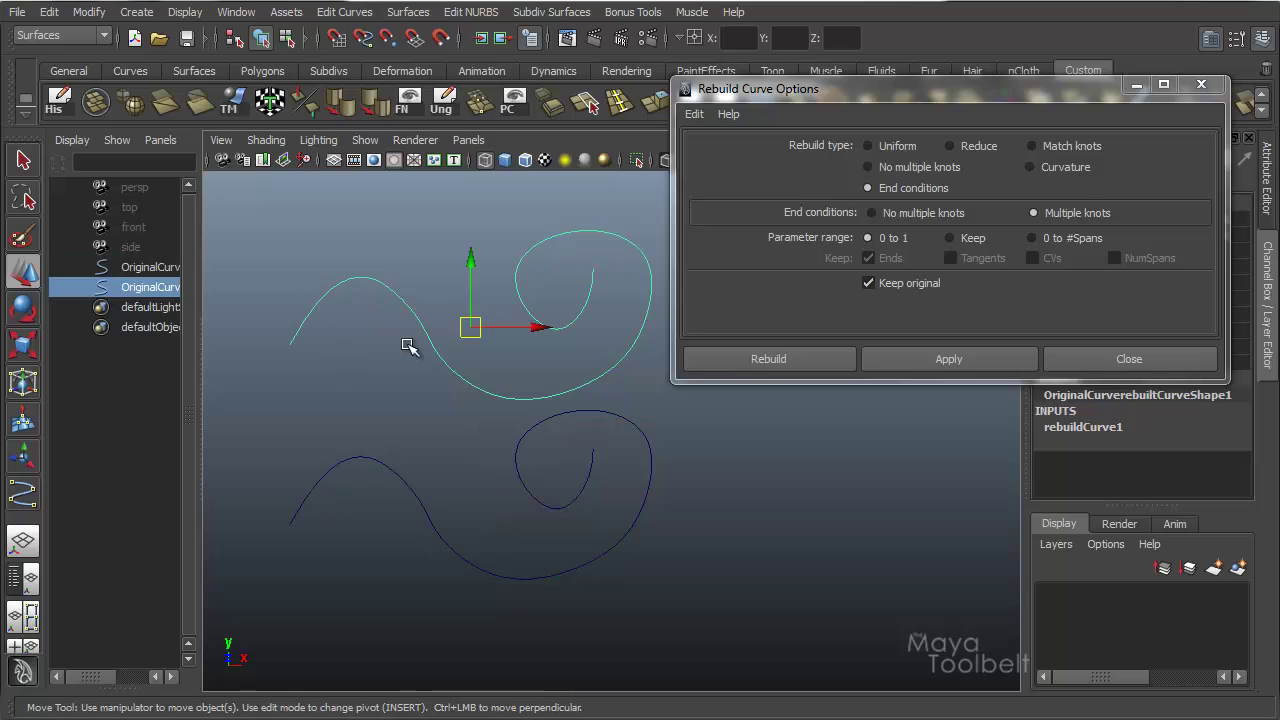
key(Delete)
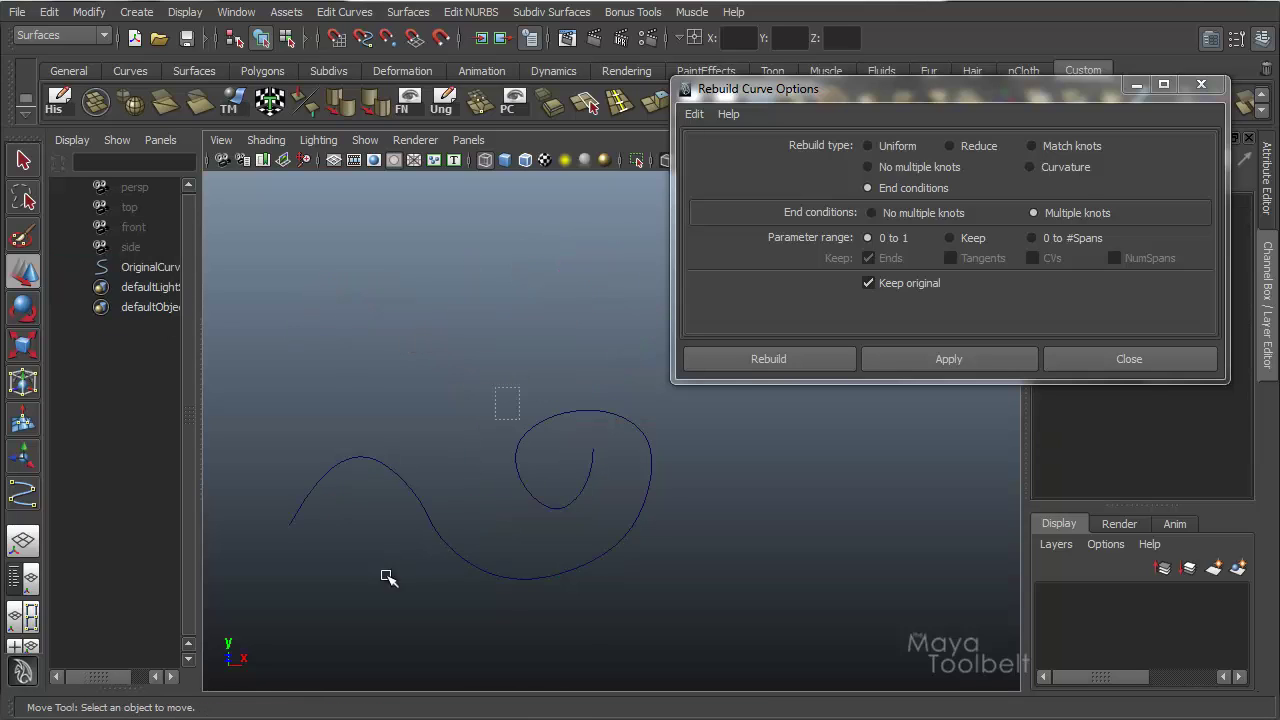
- Rebuild the original spiral using End conditions with No multiple knots, keeping the original, and move the new curve straight up above it
click(585, 472)
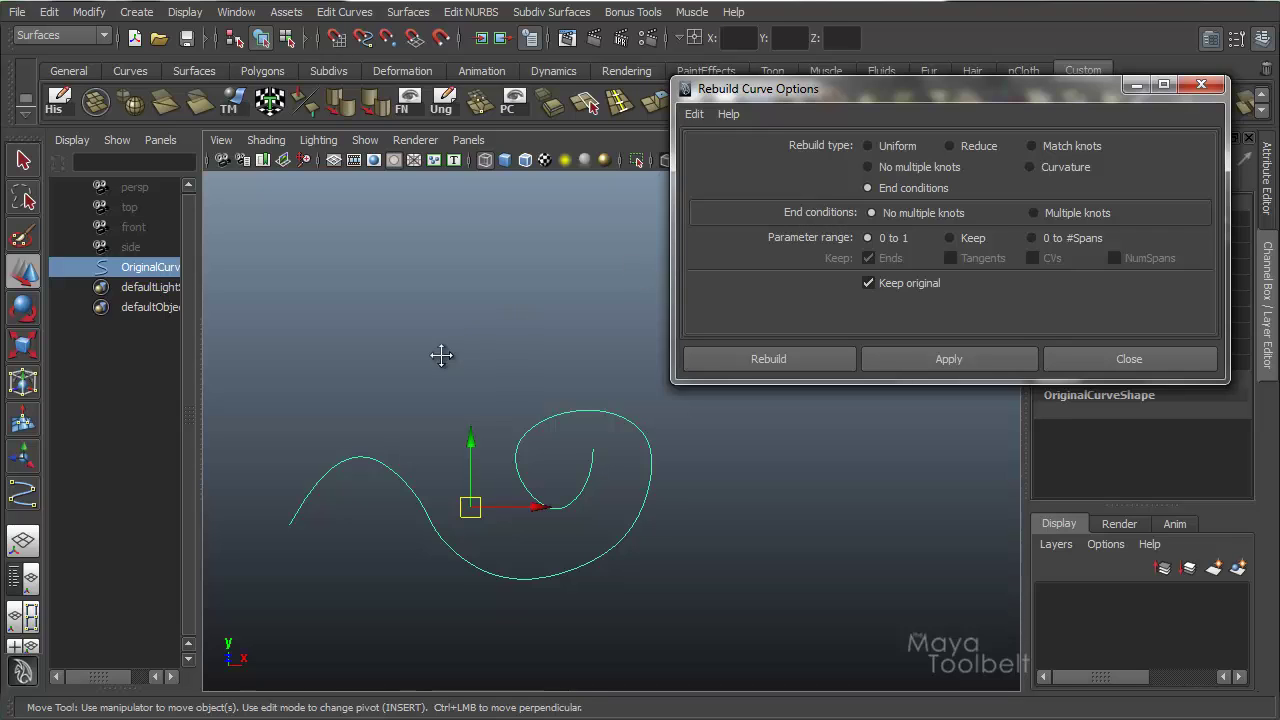
middle_drag(580, 394, 596, 369)
click(949, 359)
drag(487, 418, 499, 219)
alt+drag(422, 253, 407, 325)
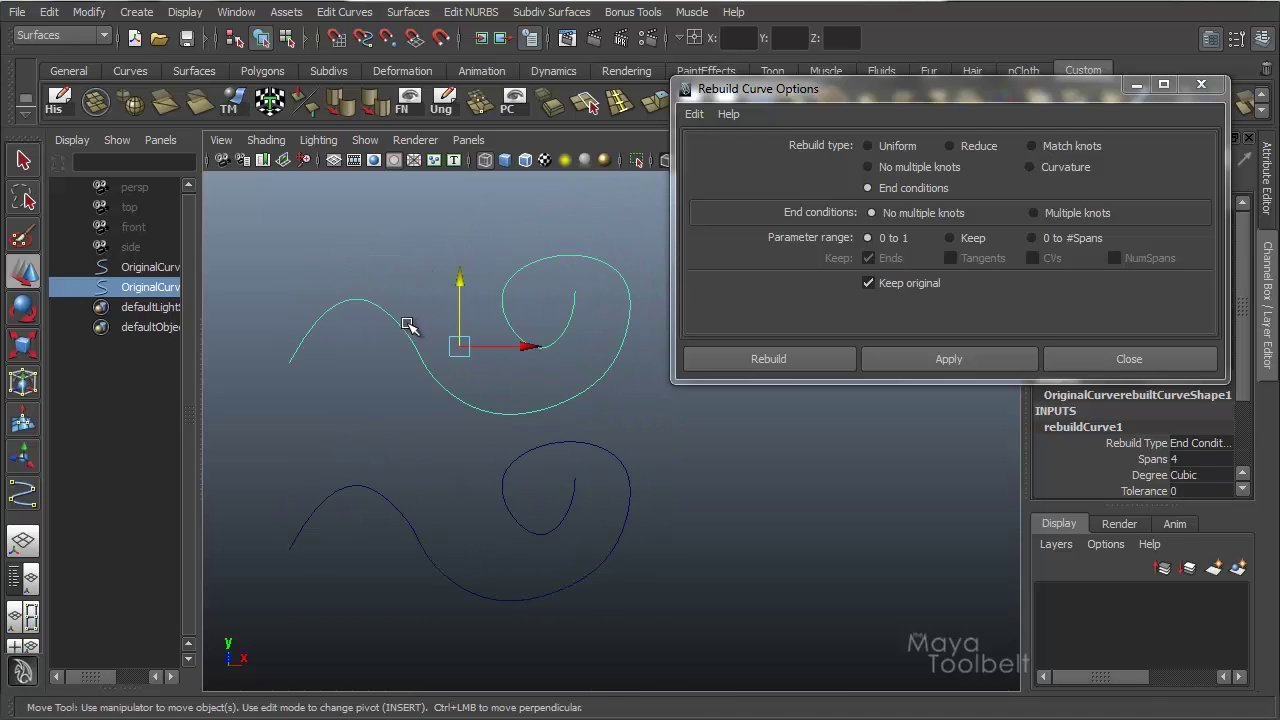
- Display the rebuilt spiral's control vertices and move its off-curve start vertex to about X -27.1, Y -0.1 cm
right_drag(400, 323, 365, 320)
alt+drag(366, 316, 417, 434)
drag(327, 464, 395, 563)
mouse_move(351, 527)
mouse_down()
mouse_move(282, 490)
mouse_move(257, 429)
mouse_move(491, 526)
mouse_move(532, 568)
mouse_move(257, 443)
mouse_move(400, 266)
mouse_move(440, 317)
mouse_move(336, 374)
mouse_move(306, 537)
mouse_move(394, 563)
mouse_move(274, 483)
mouse_move(345, 505)
mouse_up()
alt+right_drag(417, 489, 351, 417)
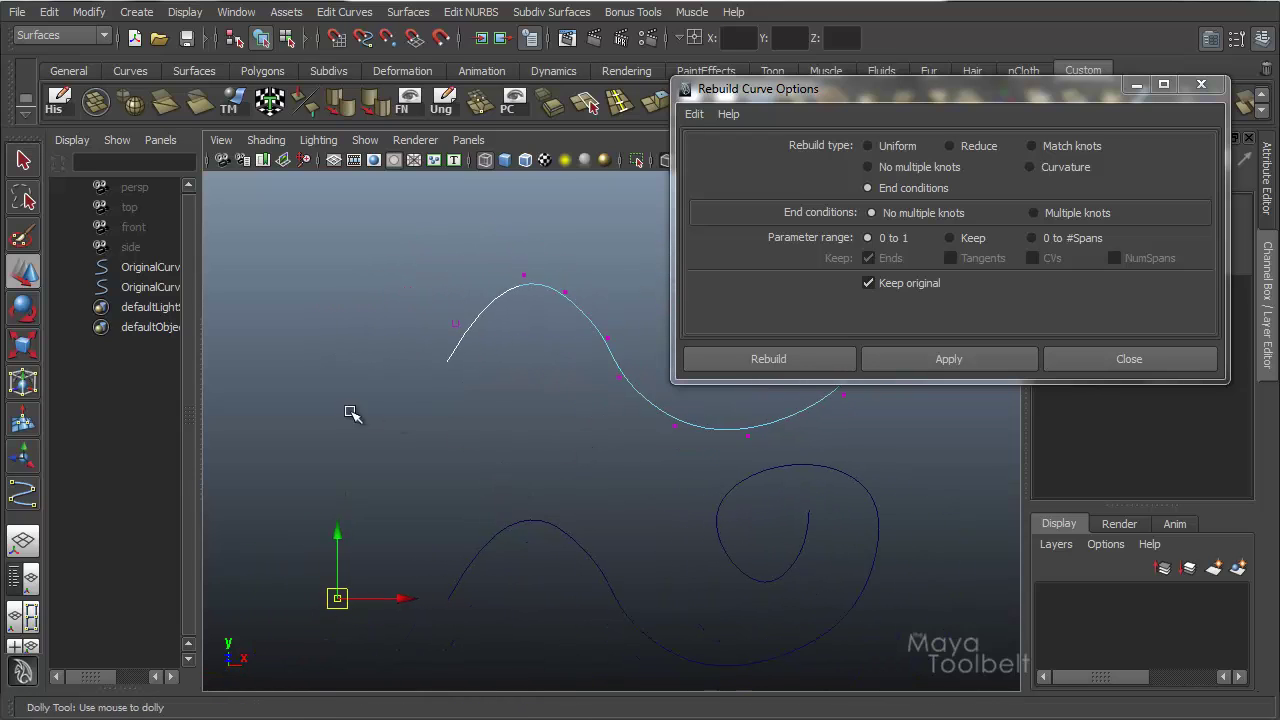
alt+middle_drag(597, 503, 615, 467)
alt+right_drag(615, 467, 440, 500)
drag(393, 545, 282, 432)
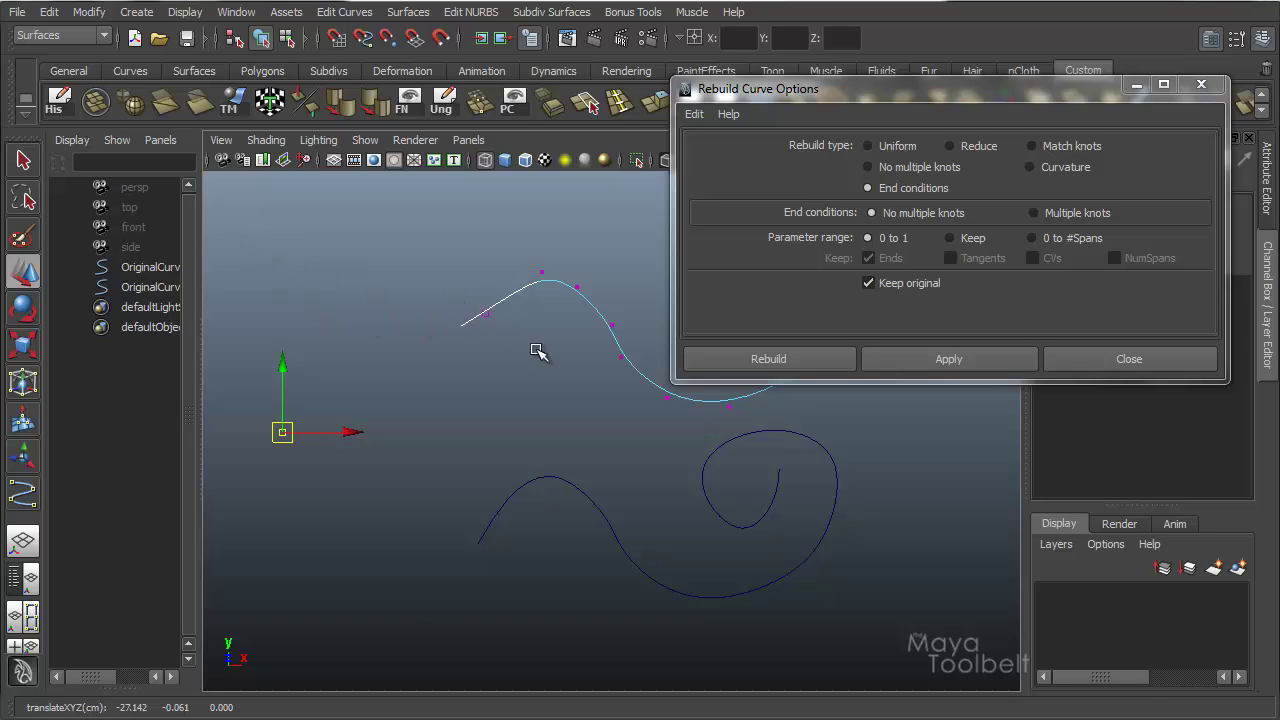
- Select the off-curve control vertex at the rebuilt spiral's inner end and bring both spirals fully into view
alt+middle_drag(386, 383, 462, 320)
click(500, 219)
middle_drag(514, 234, 437, 363)
alt+drag(437, 363, 471, 371)
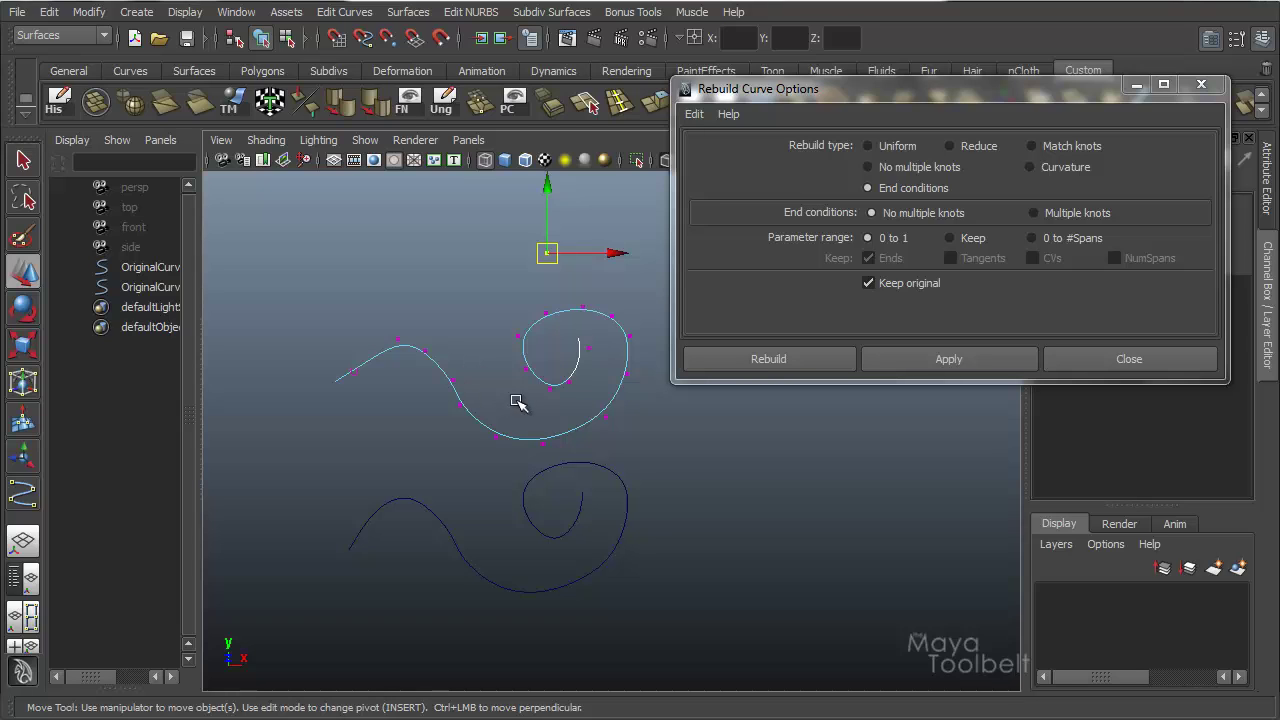
- Move the original spiral's start vertex to about X -12.1, Y -8.7 cm and redisplay the rebuilt spiral's control vertices for comparison
drag(306, 524, 402, 597)
right_drag(354, 505, 286, 528)
drag(336, 530, 410, 568)
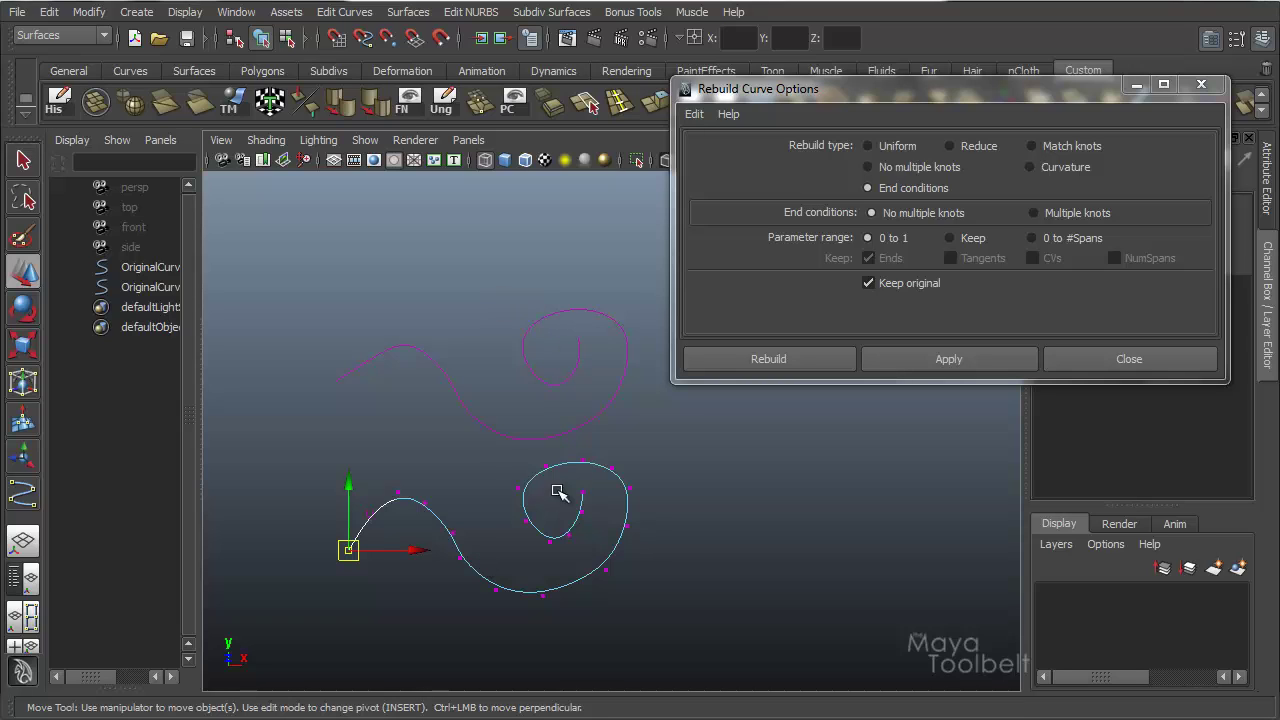
mouse_move(362, 556)
mouse_down()
mouse_move(320, 505)
mouse_move(358, 548)
mouse_move(345, 553)
mouse_move(362, 556)
mouse_up()
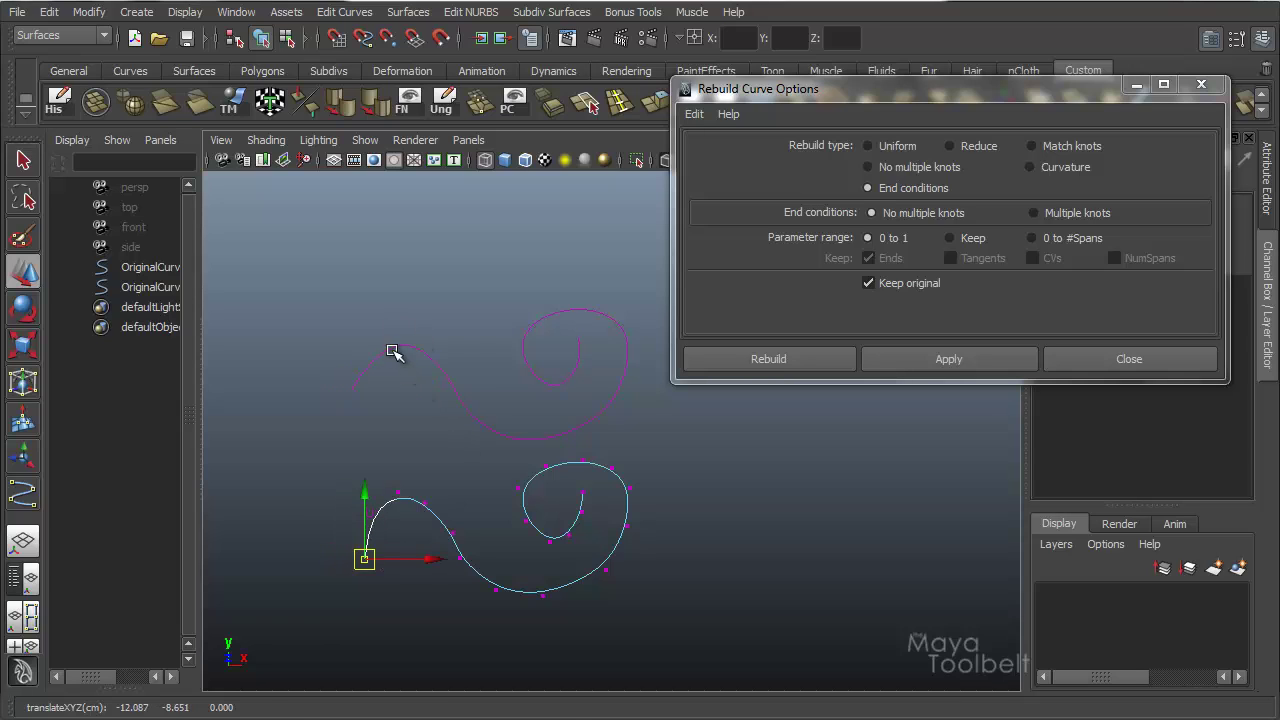
click(389, 370)
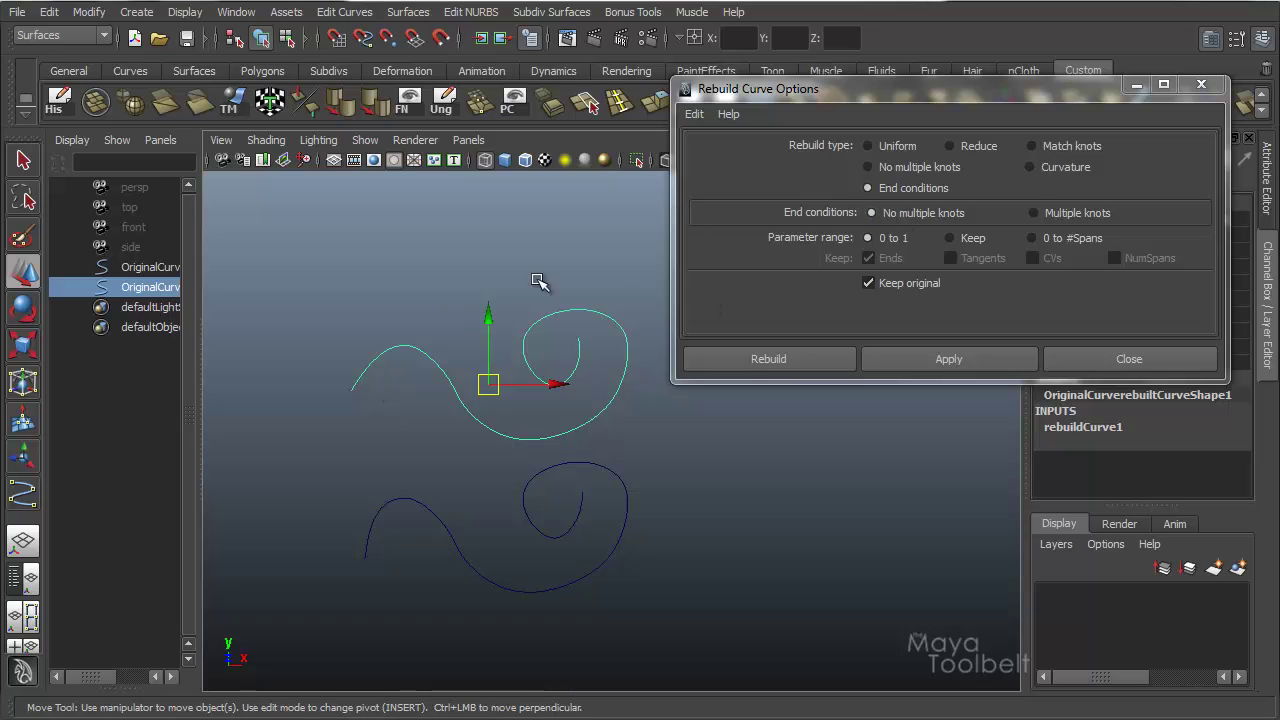
right_drag(409, 347, 300, 348)
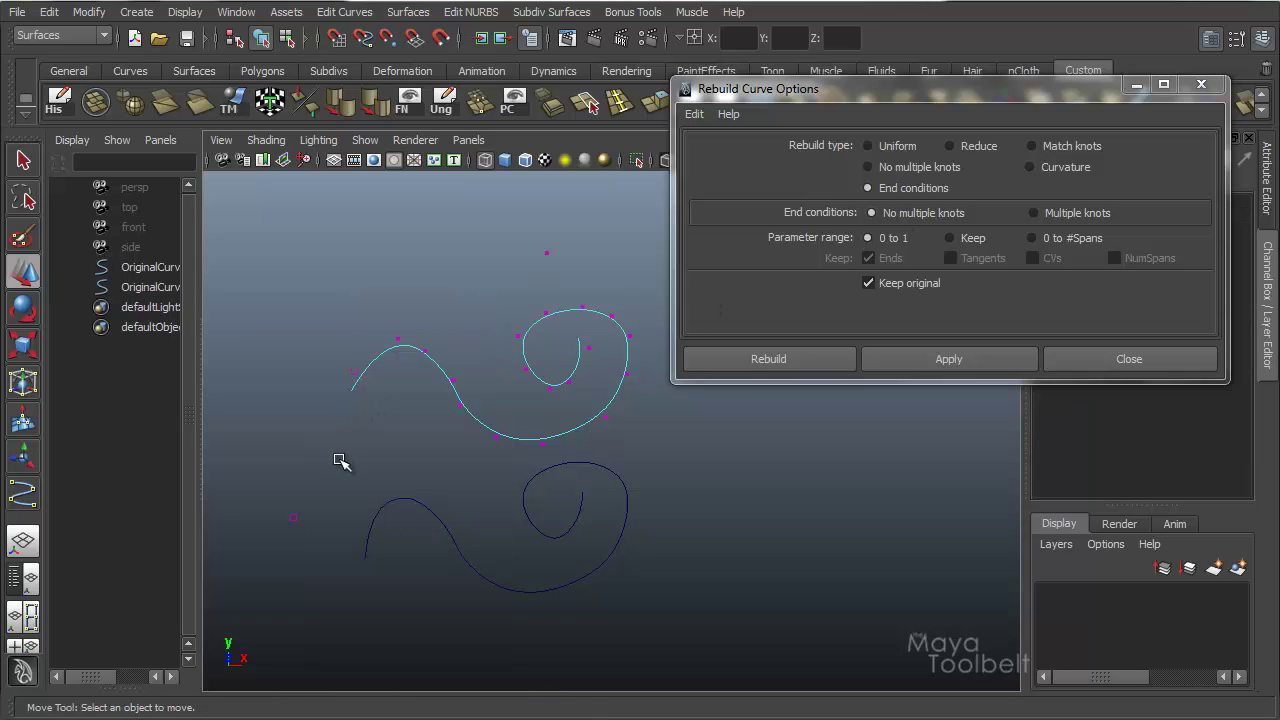
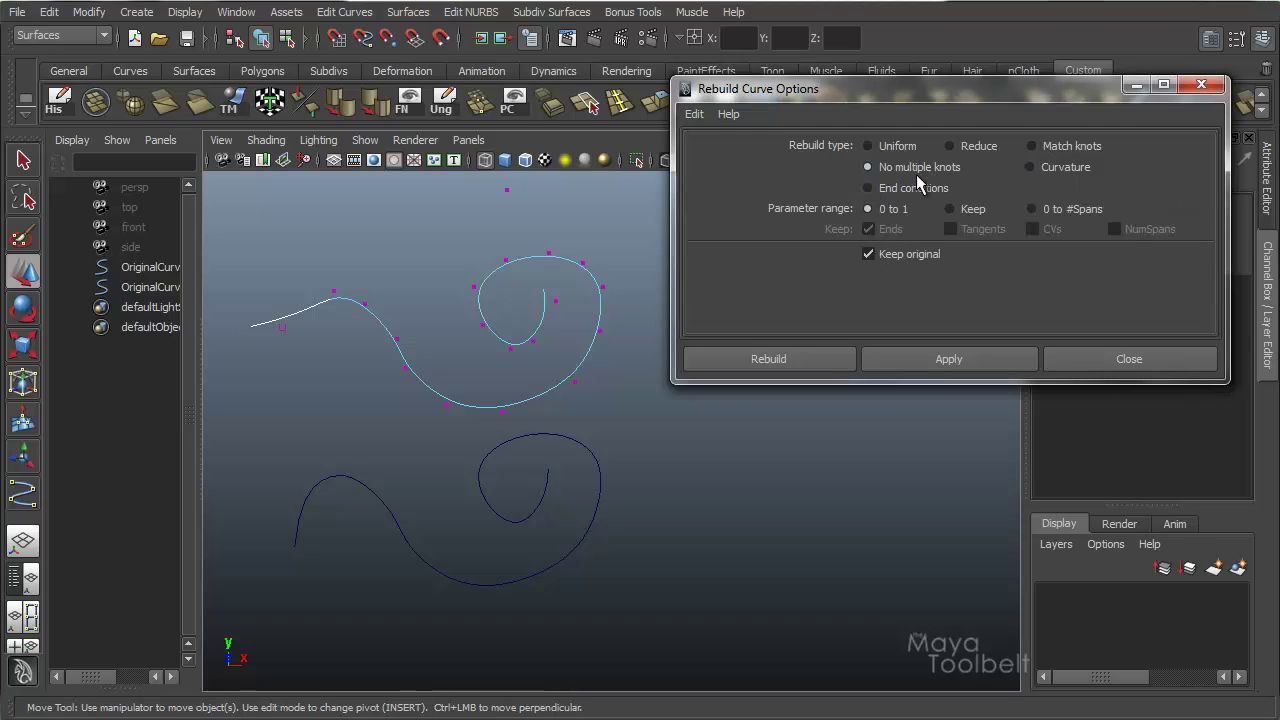
- Choose Uniform in the rebuild options, hide that window, and set Rebuild Type to Match Knots in the rebuilt spiral's rebuildCurve inputs
click(867, 146)
click(1136, 87)
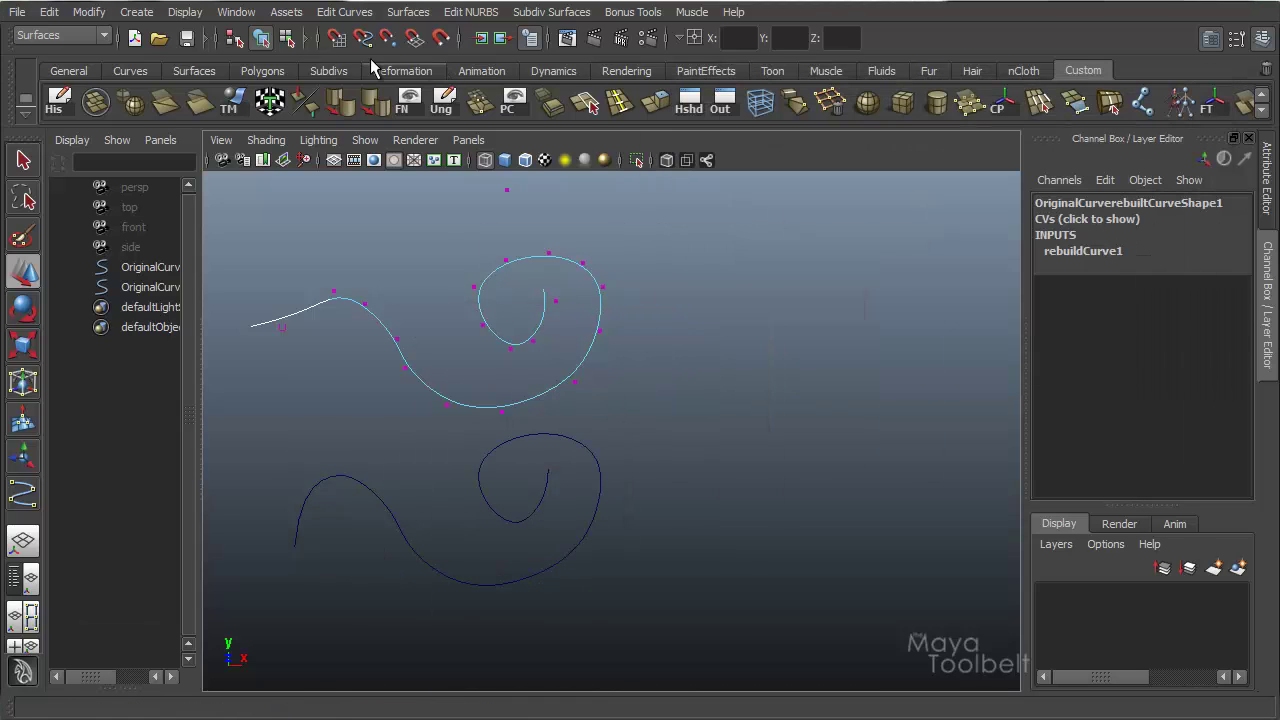
click(598, 325)
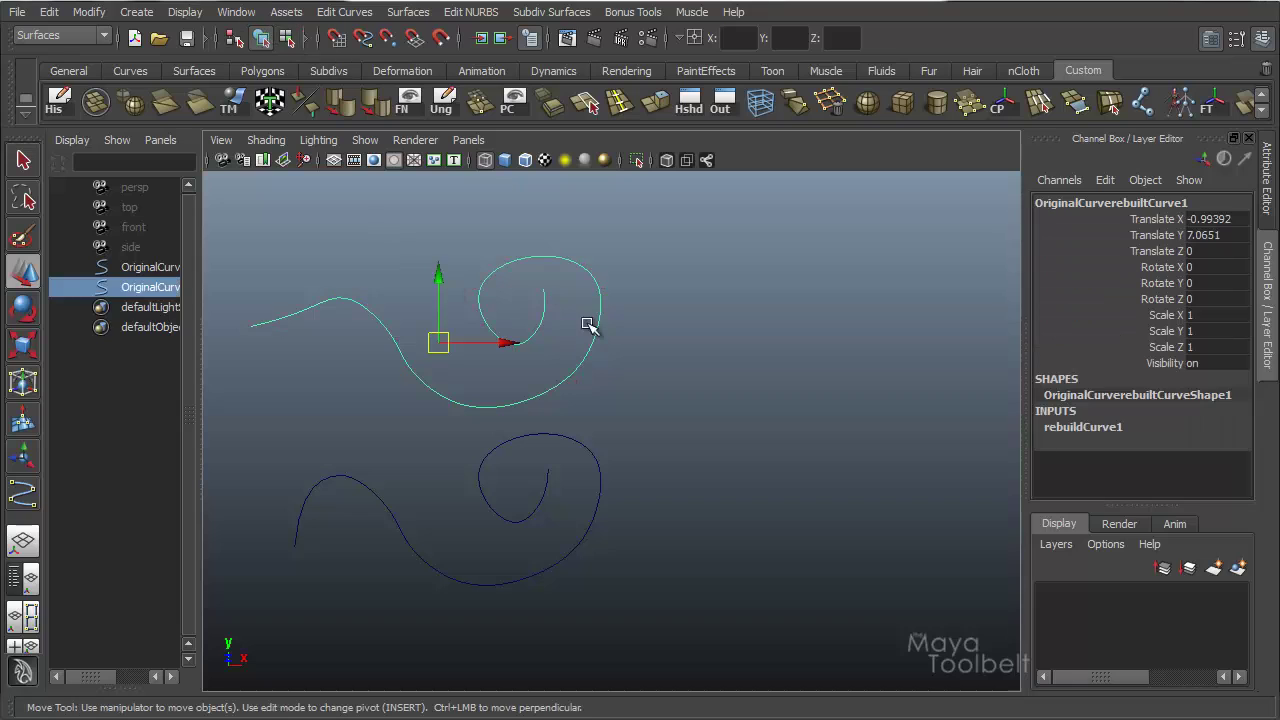
click(1094, 427)
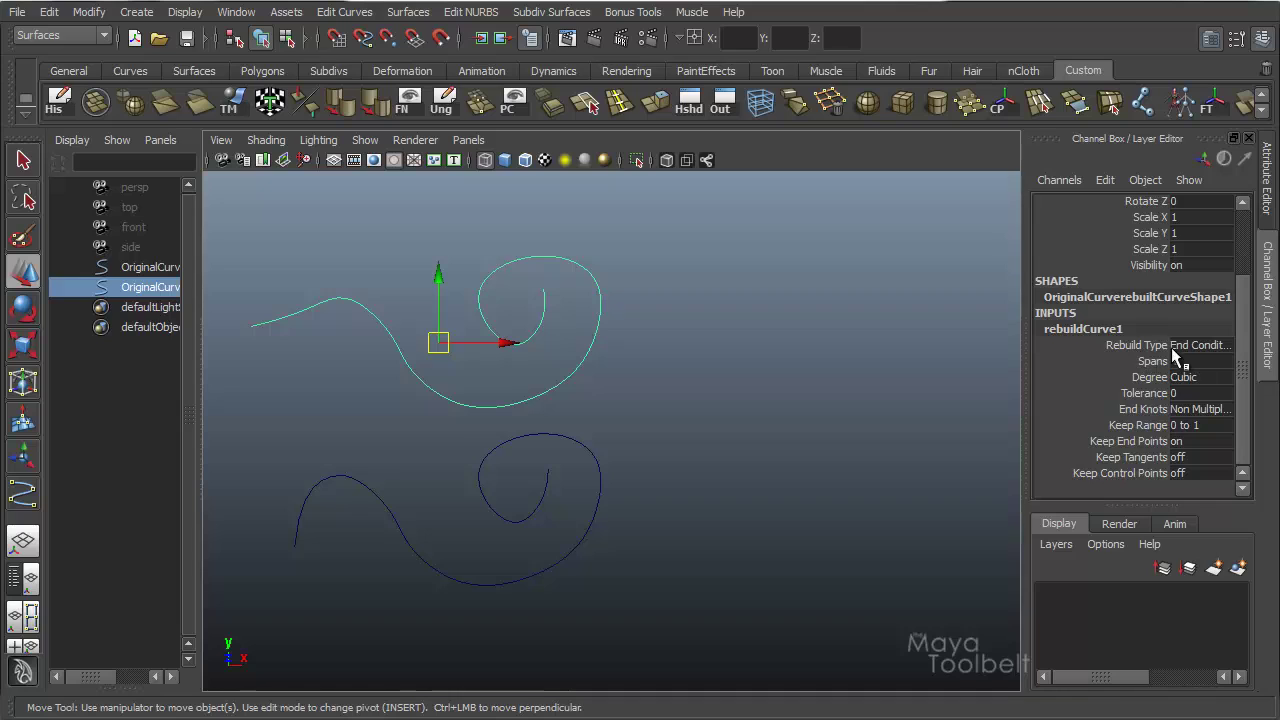
click(1178, 346)
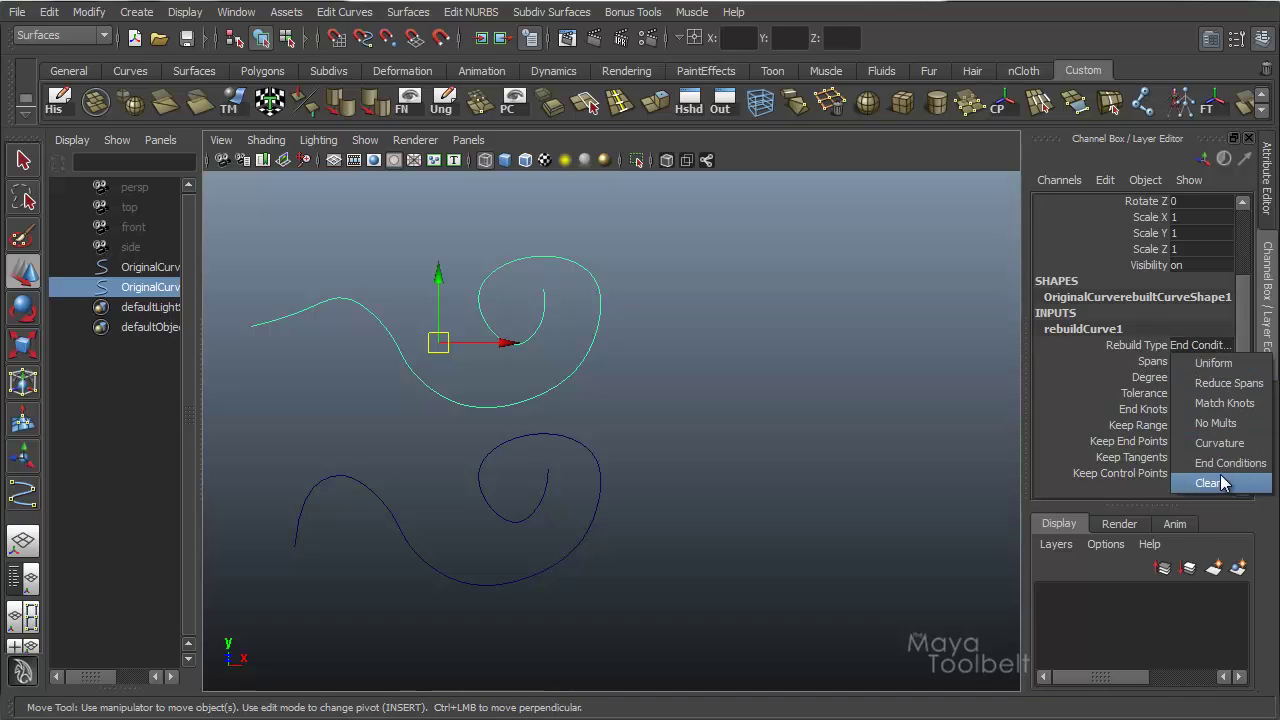
click(1222, 403)
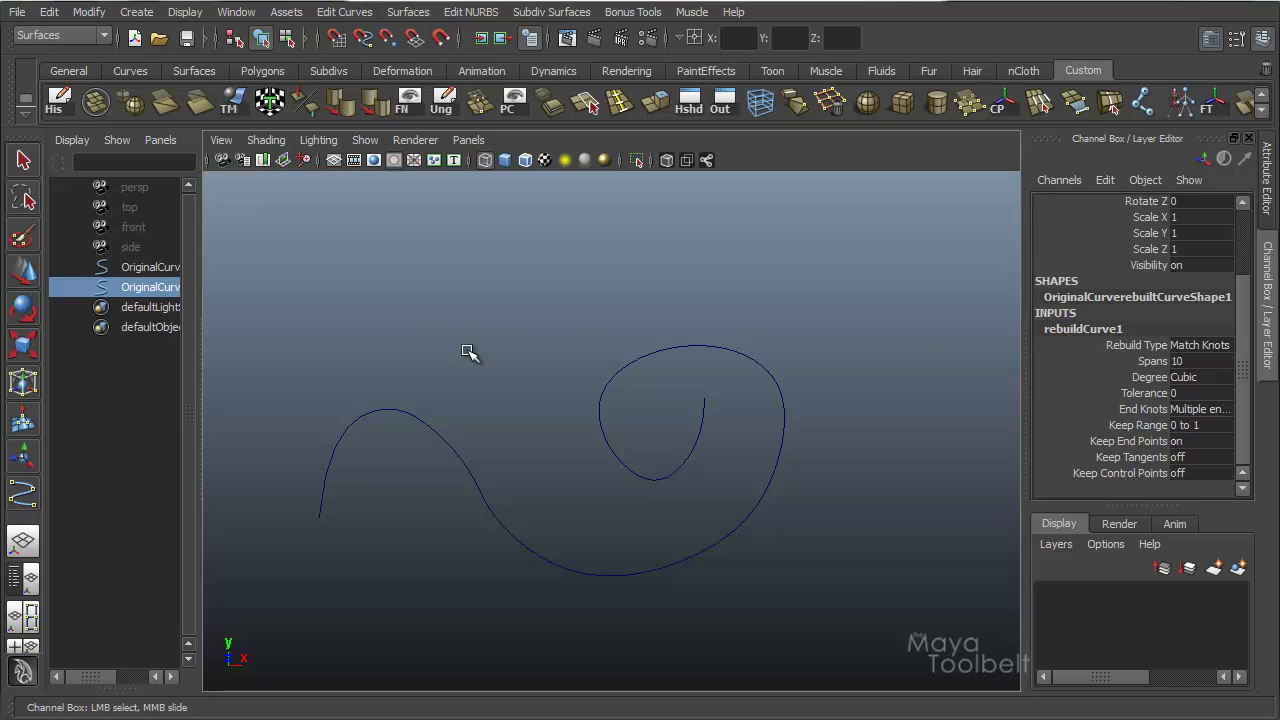
key(ctrl+z)
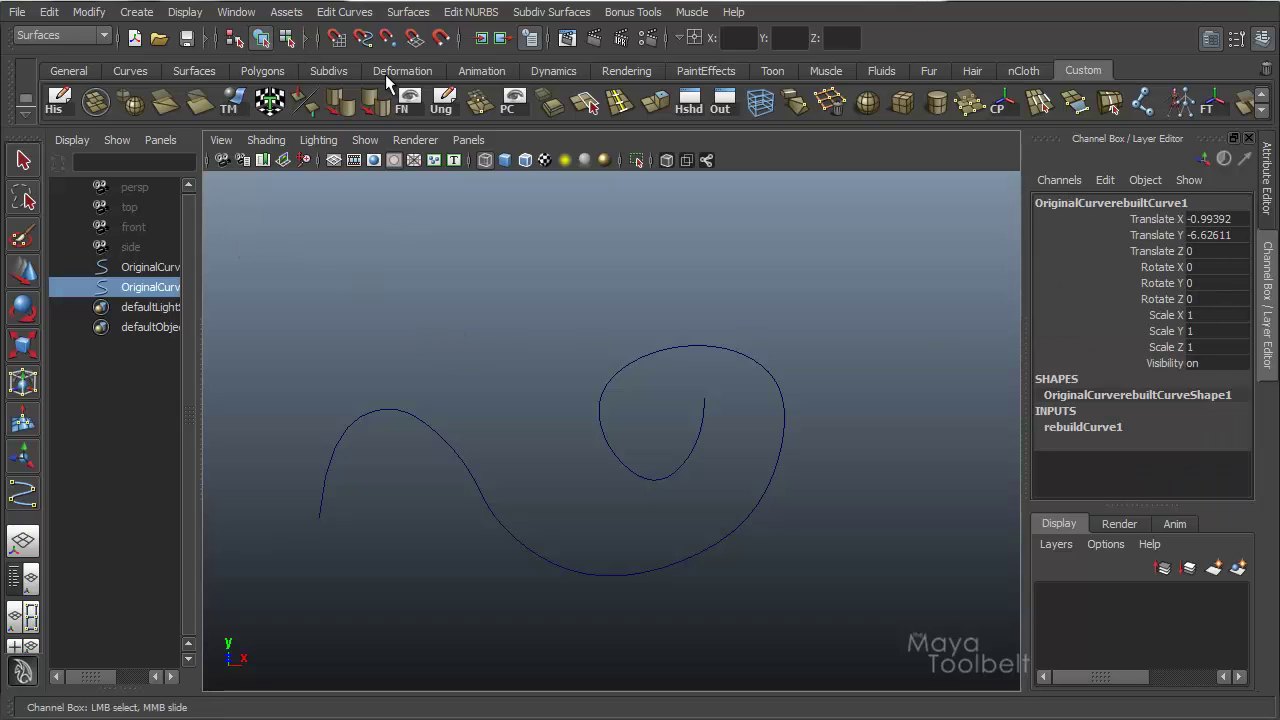
- Reopen the Rebuild Curve options clear of the channel values and set the rebuild type to Curvature
click(344, 12)
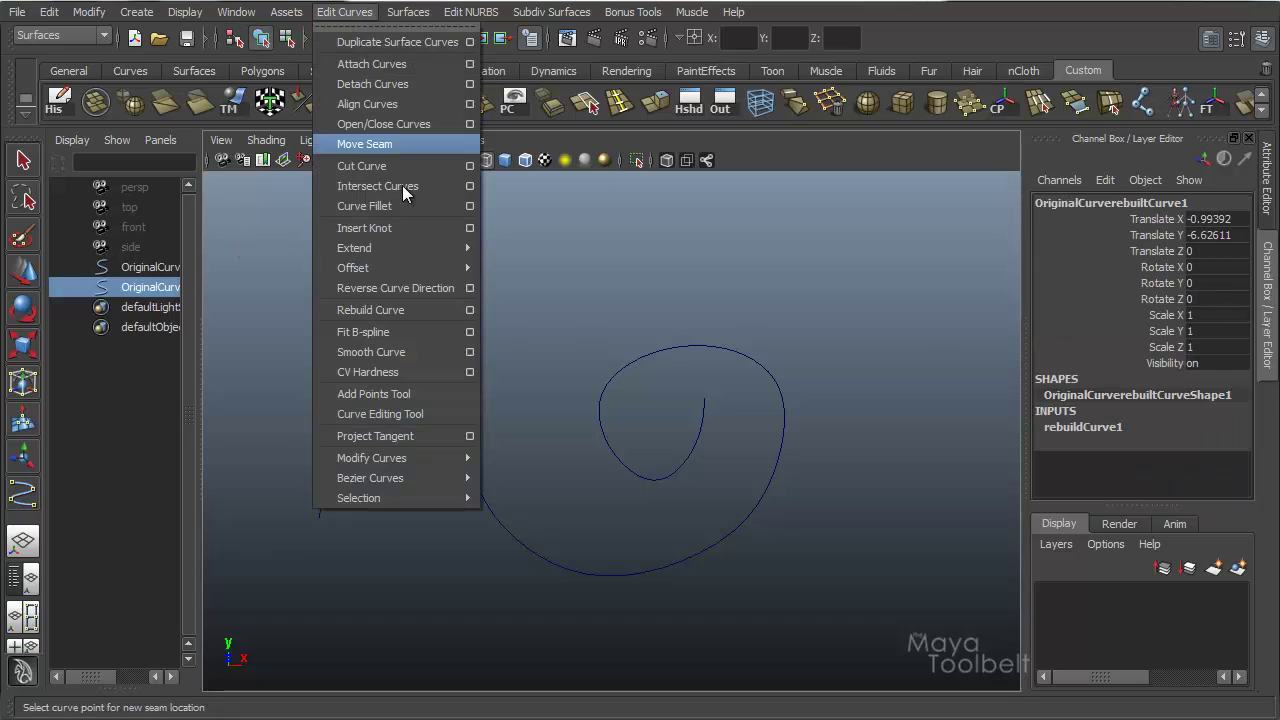
click(470, 310)
drag(896, 91, 722, 41)
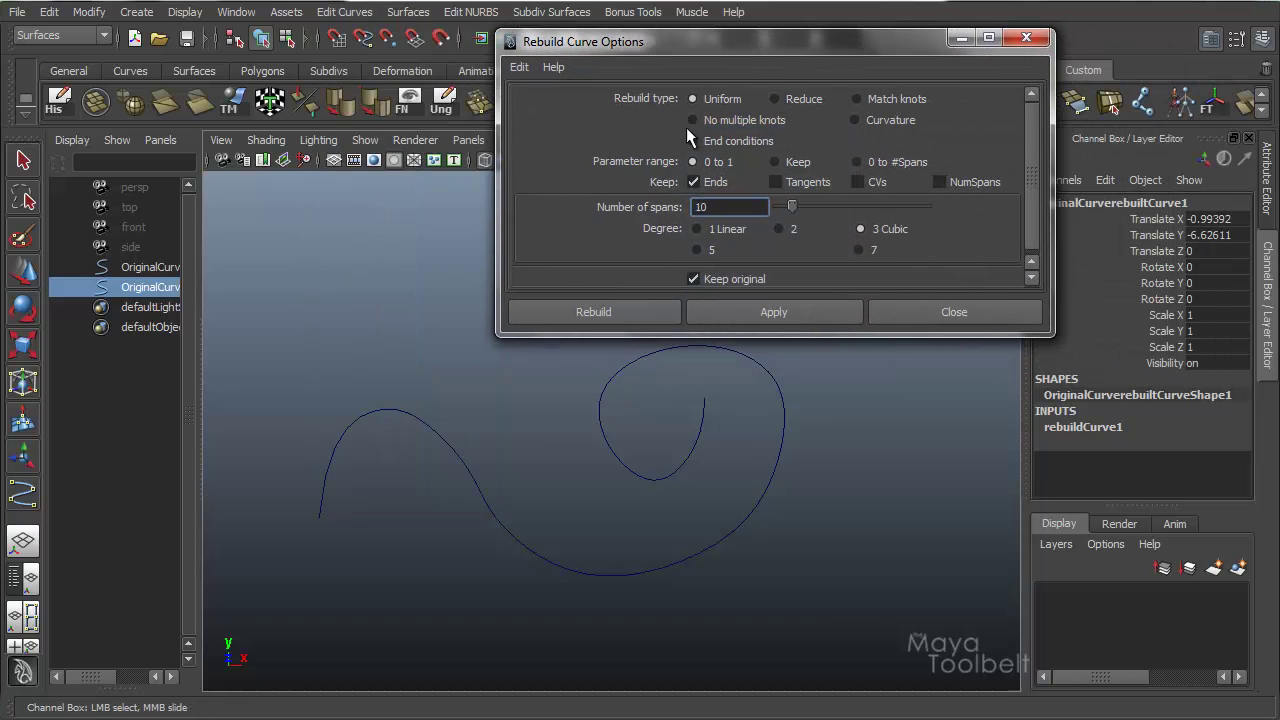
click(890, 121)
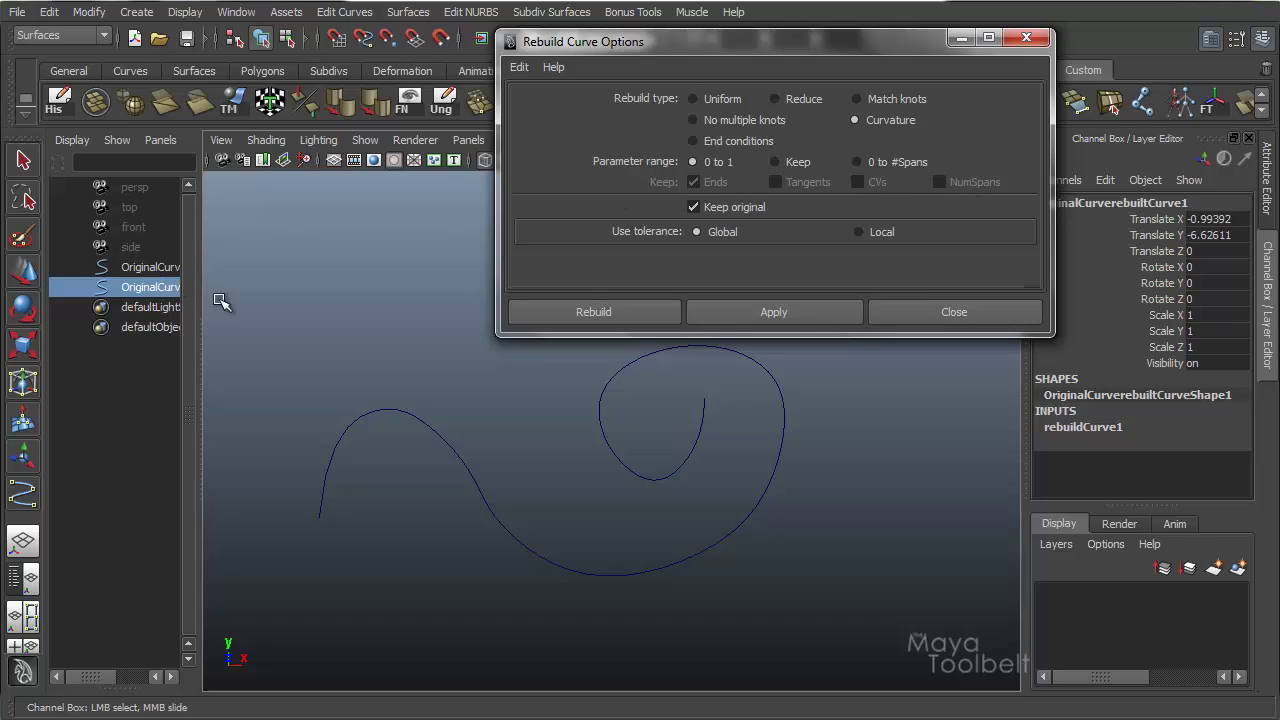
- In the rebuilt spiral's rebuildCurve inputs, set Rebuild Type to Curvature and Keep End Points to off
click(1090, 427)
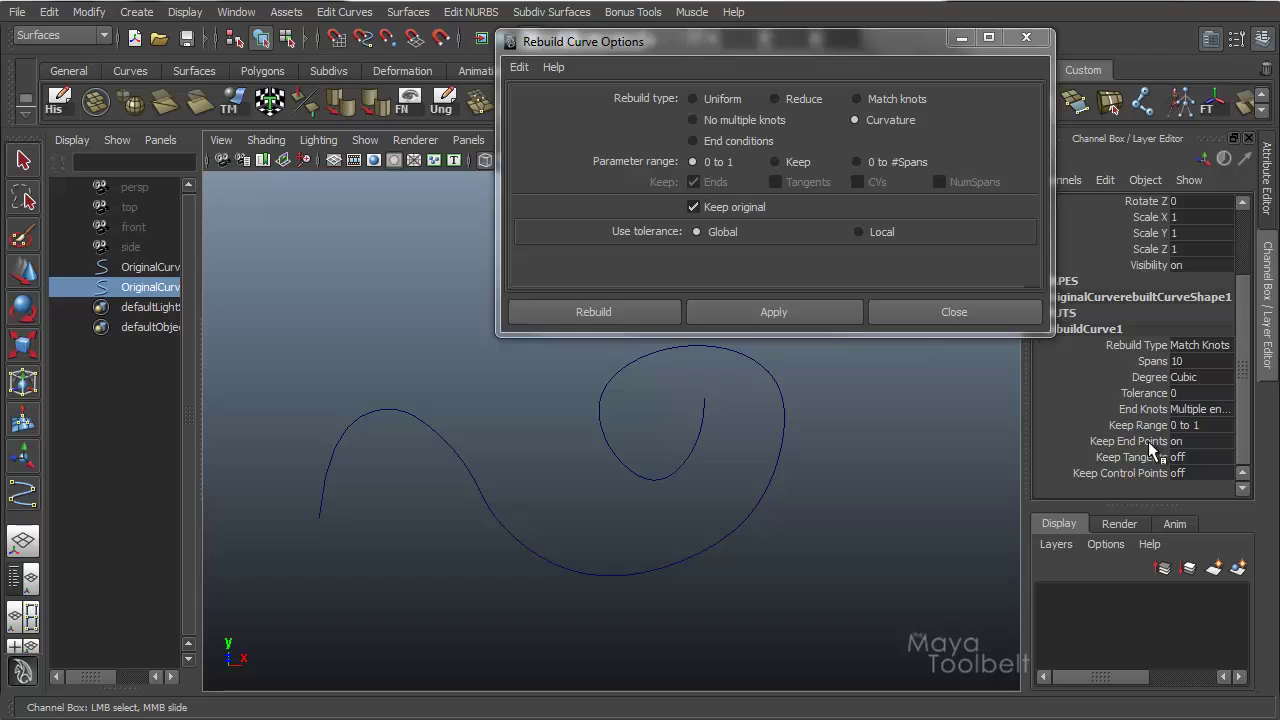
click(1190, 343)
click(1220, 442)
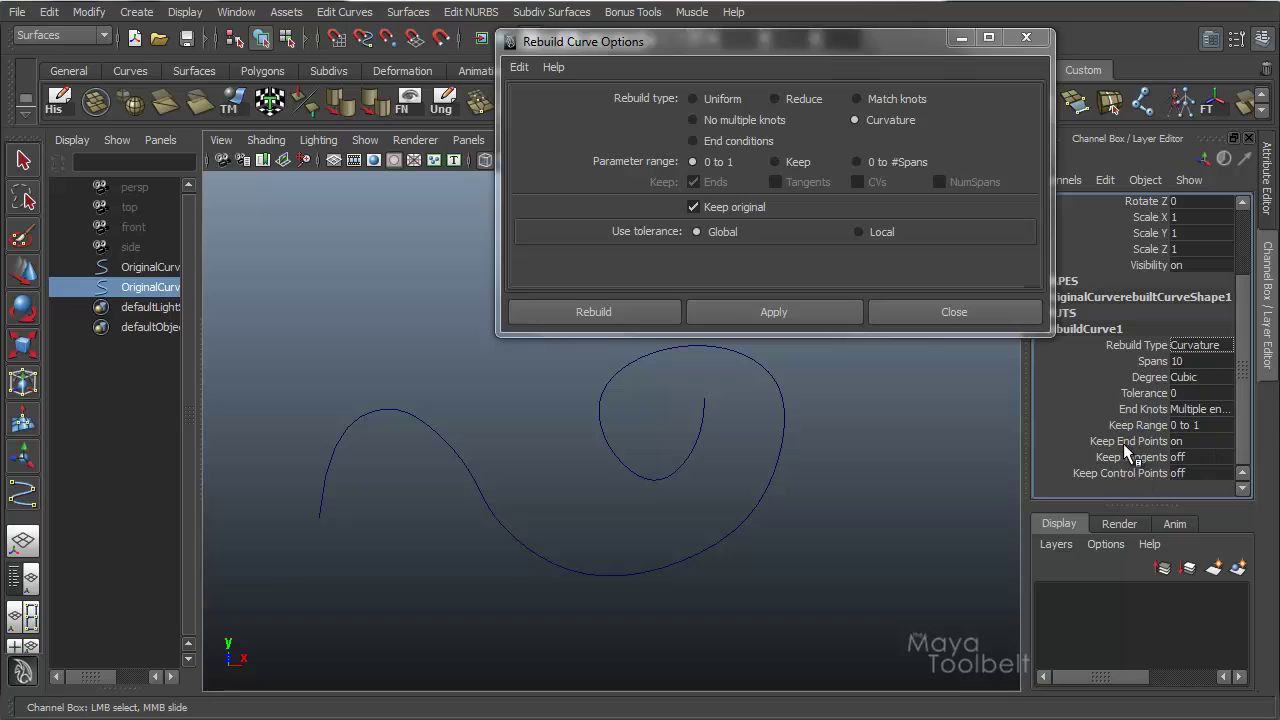
click(1197, 439)
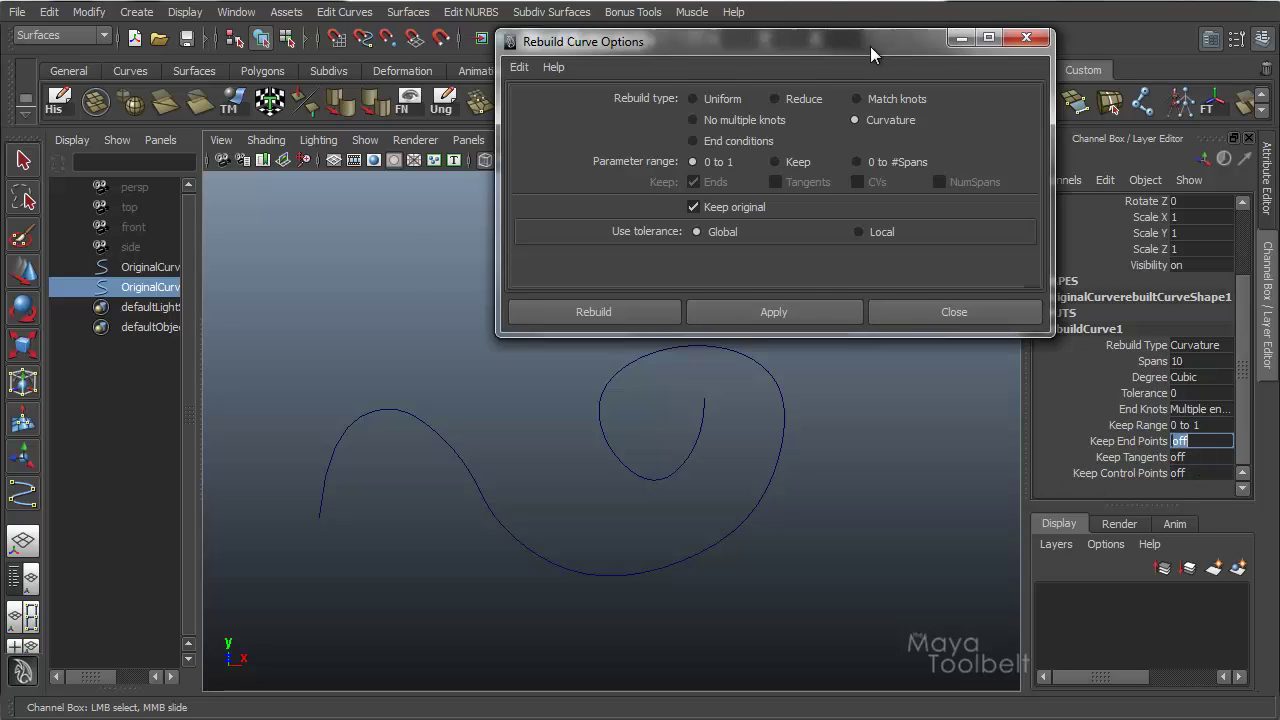
- Compare the Spans and Tolerance attributes in the rebuildCurve inputs with the options offered for the Uniform rebuild type
drag(870, 43, 846, 56)
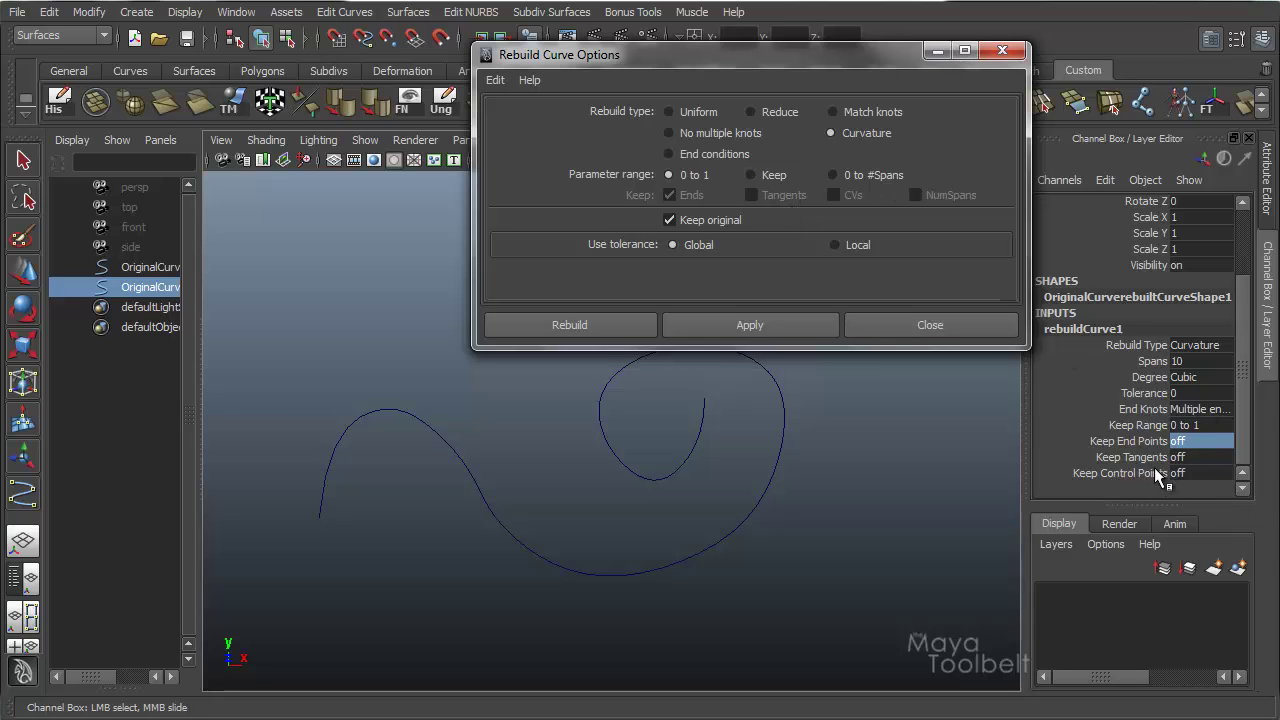
click(1160, 362)
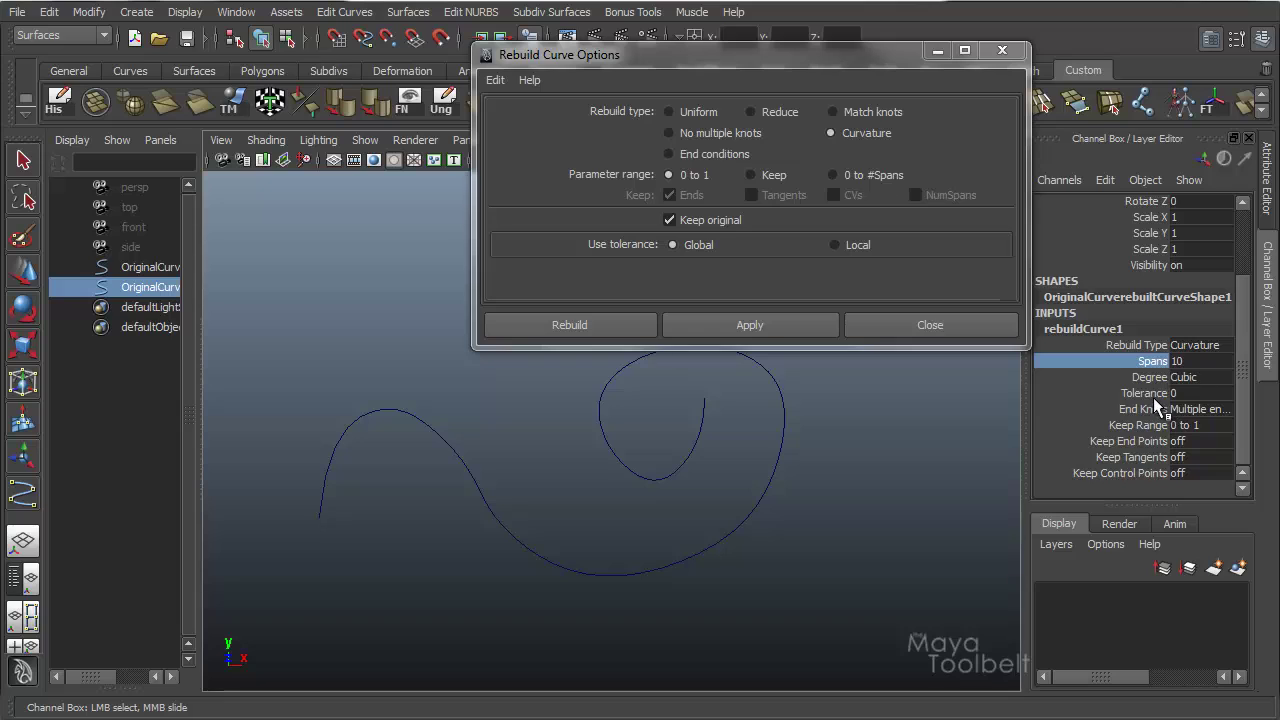
click(1150, 393)
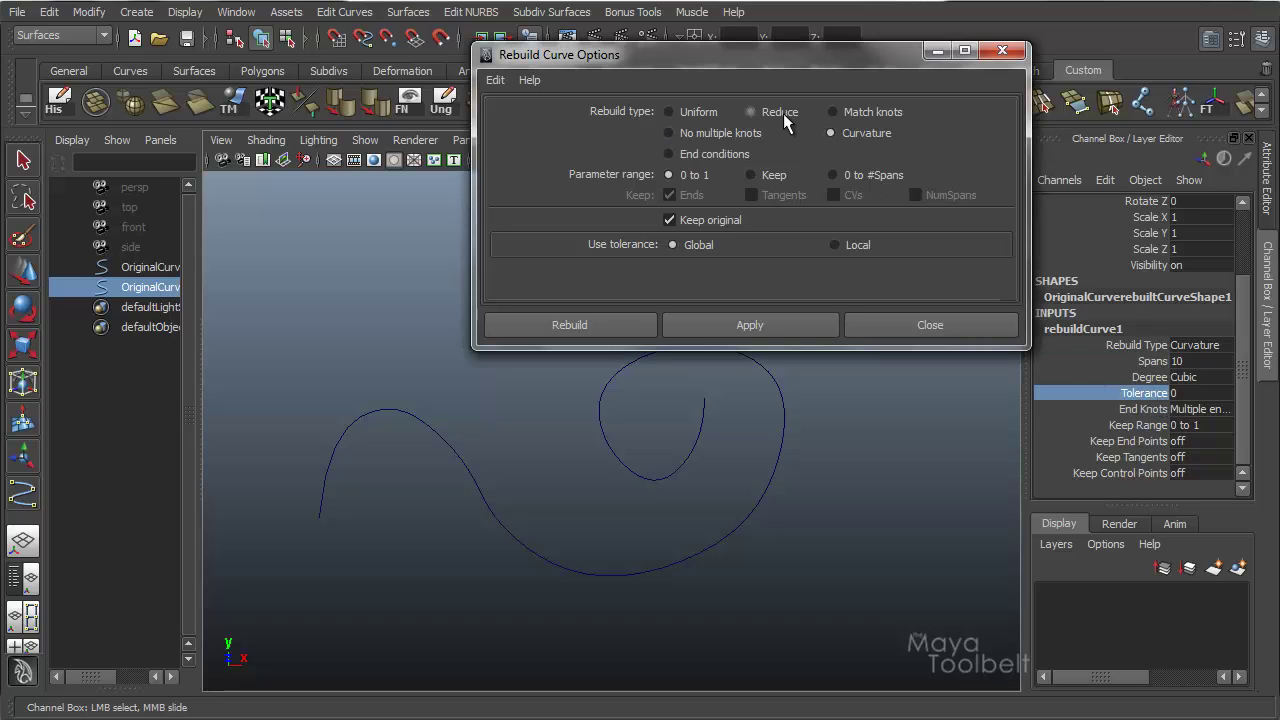
click(712, 112)
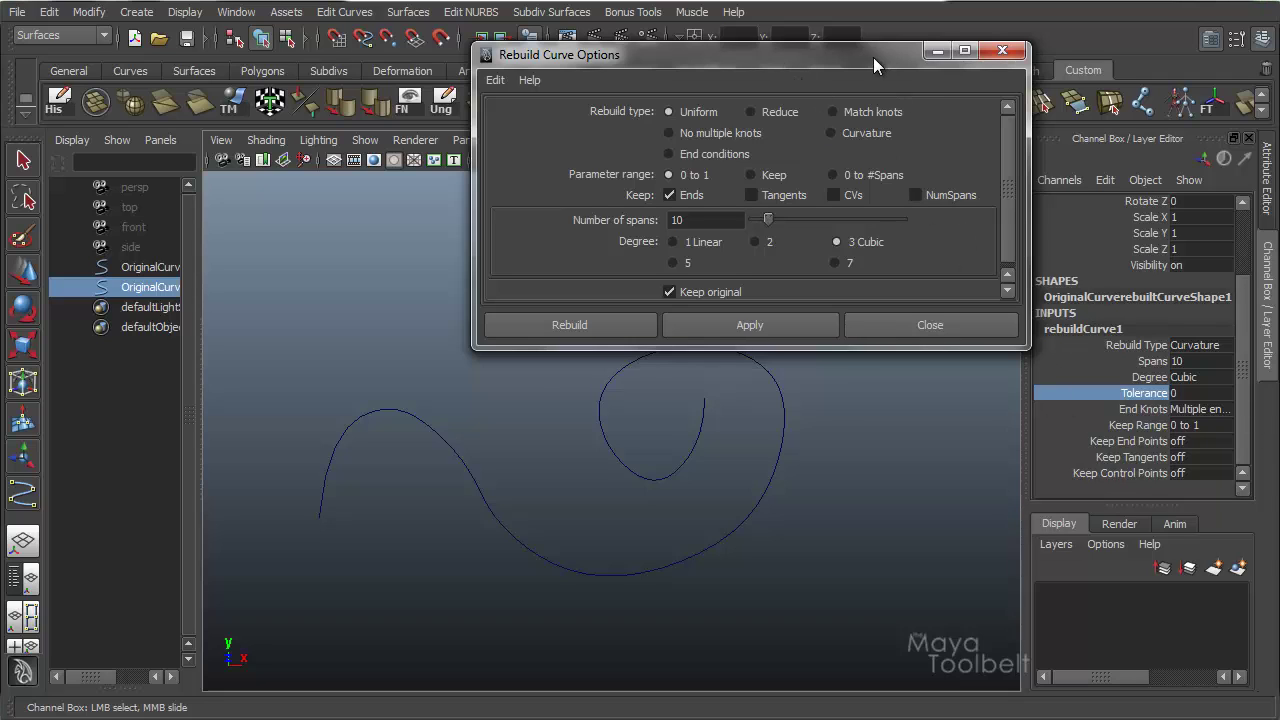
drag(873, 57, 803, 68)
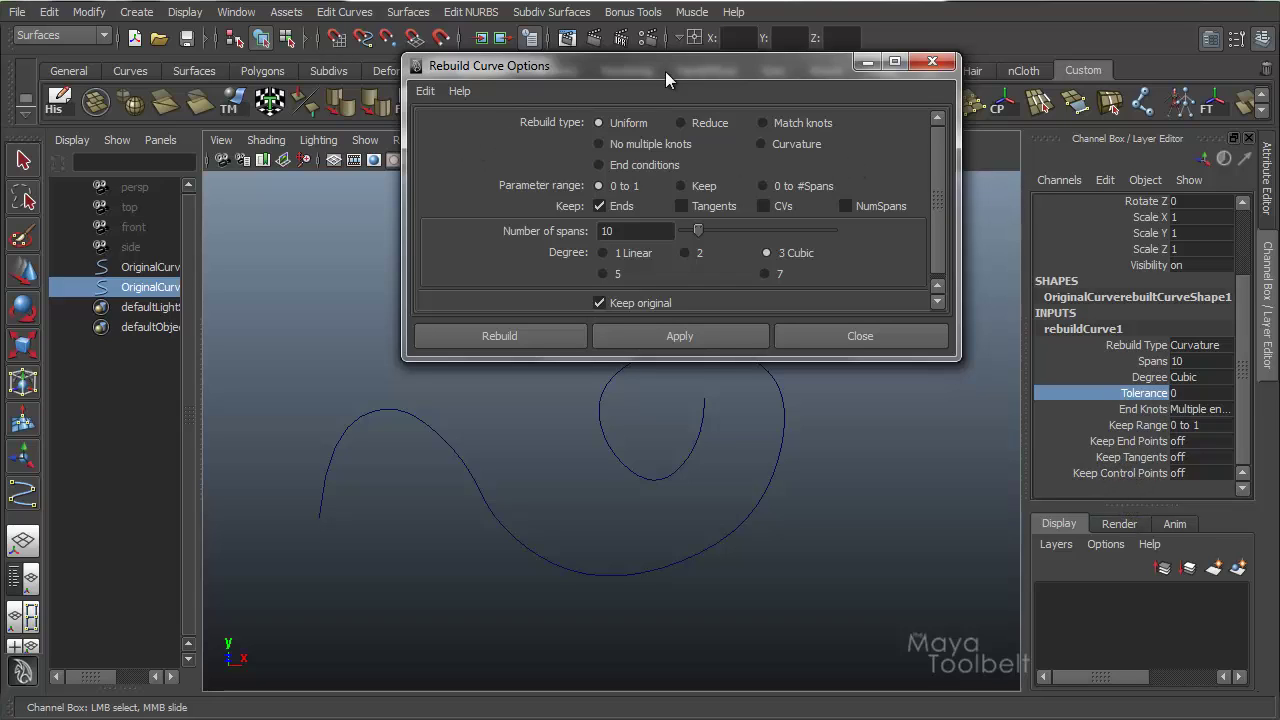
drag(674, 62, 694, 89)
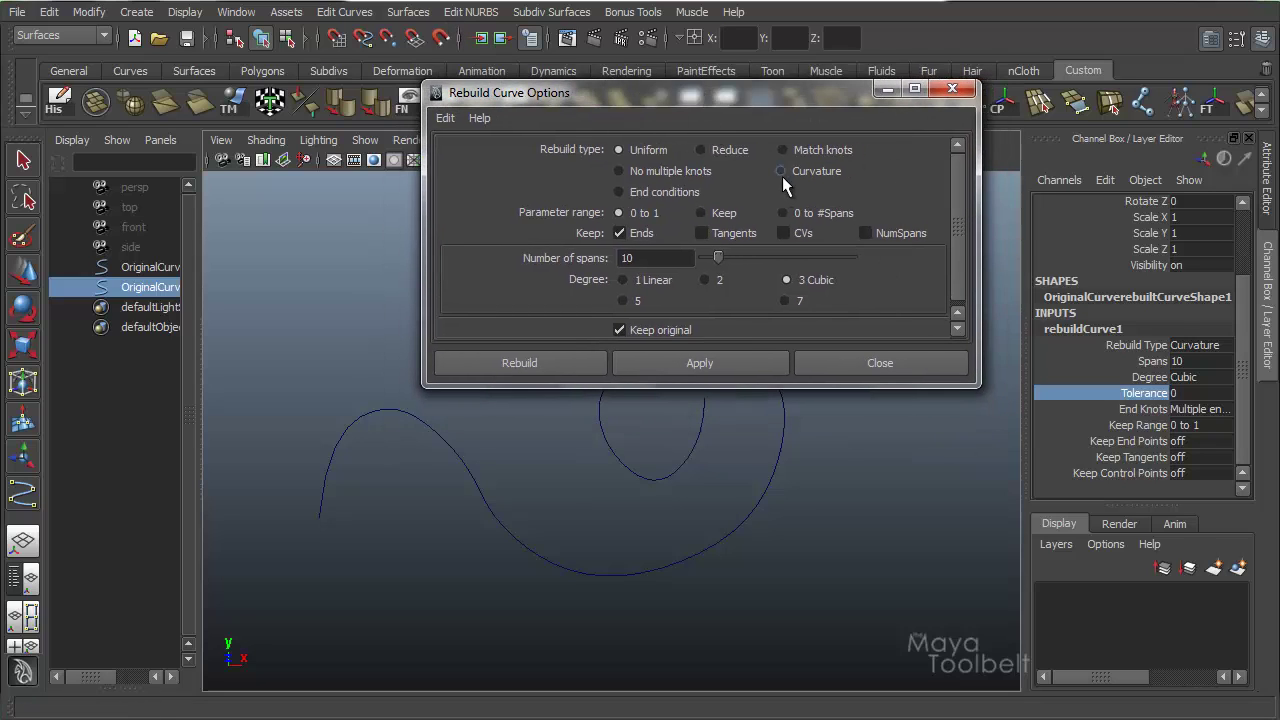
- Review the options for Curvature, Match knots, No multiple knots and Reduce, then return to Uniform and move the window off the curve
click(781, 171)
click(784, 150)
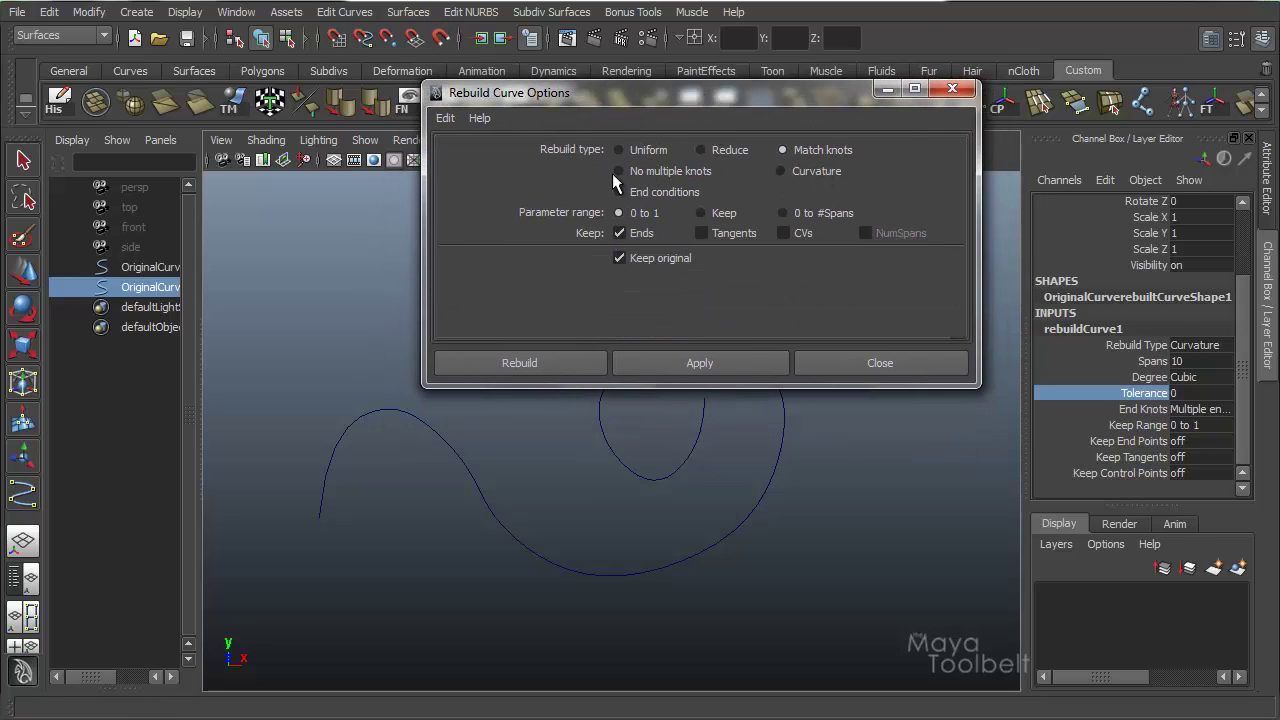
click(618, 171)
click(700, 150)
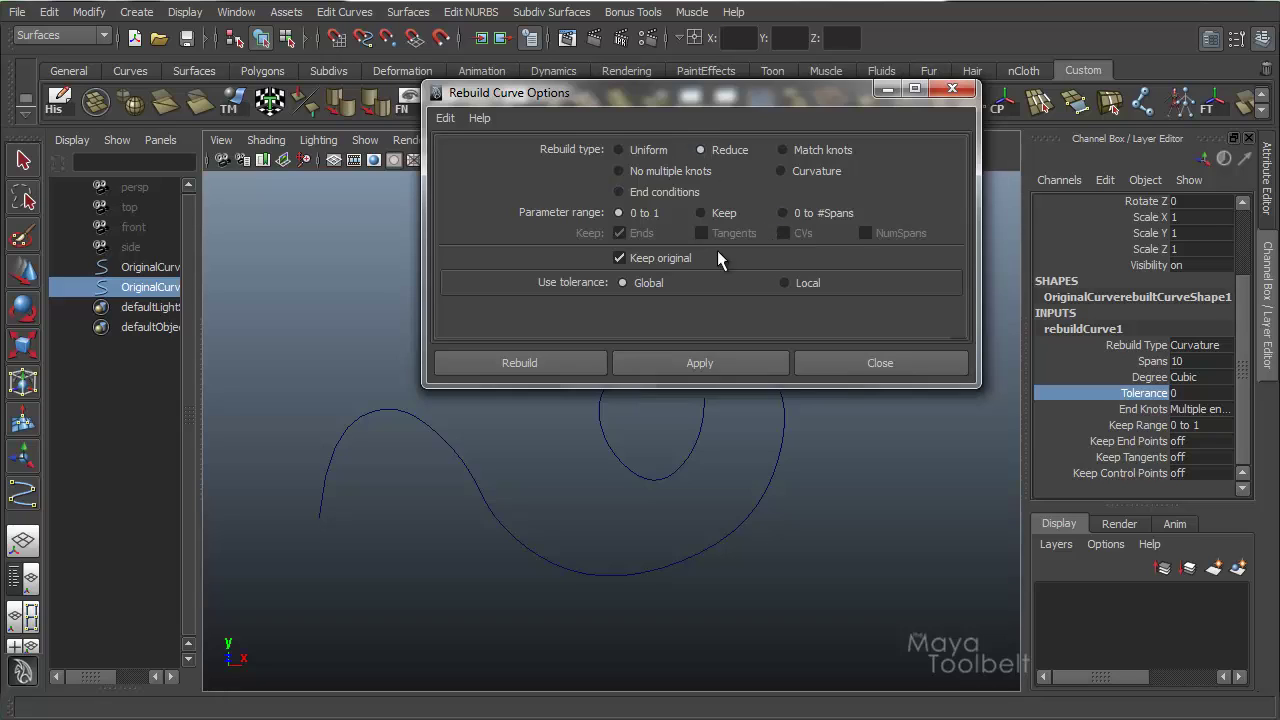
click(621, 149)
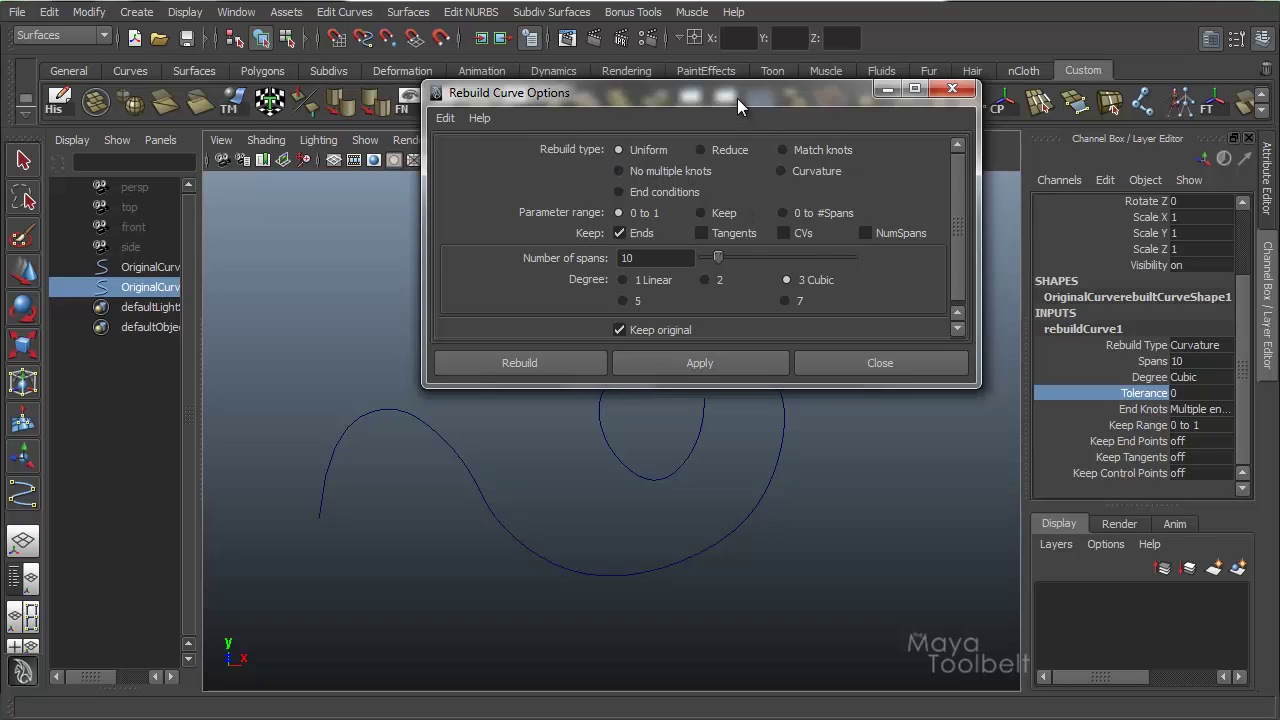
drag(751, 90, 1001, 40)
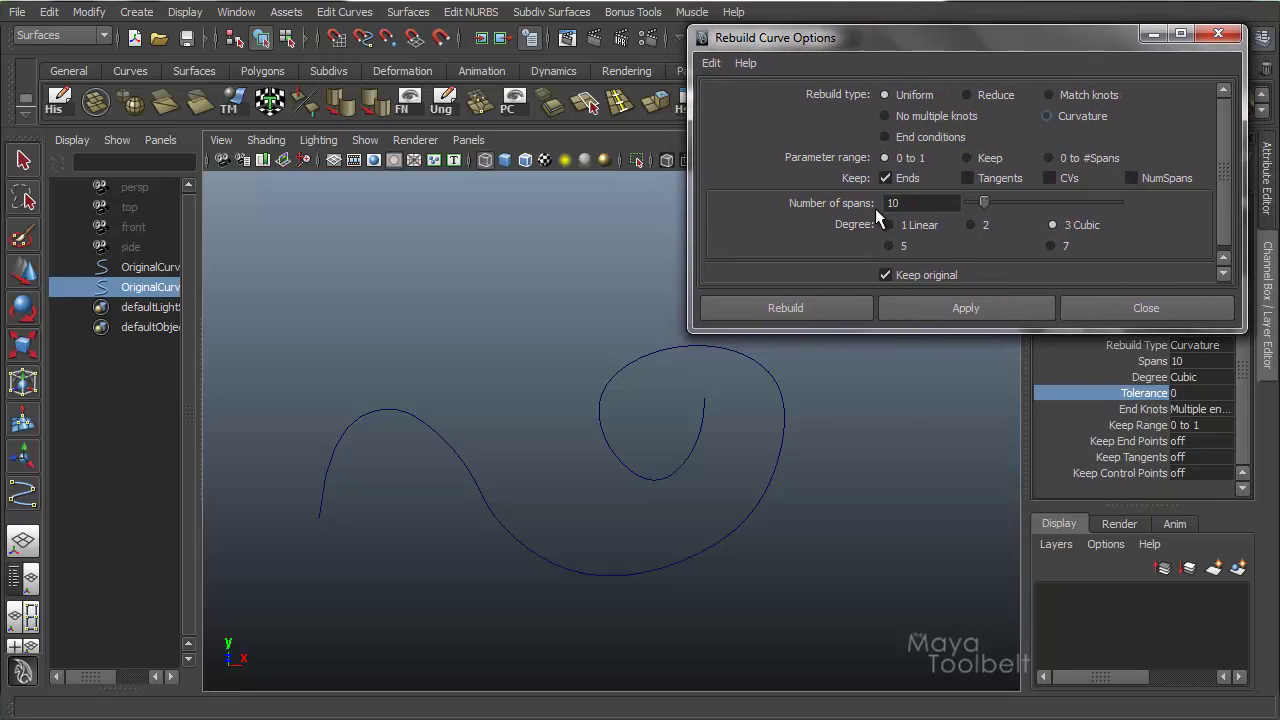